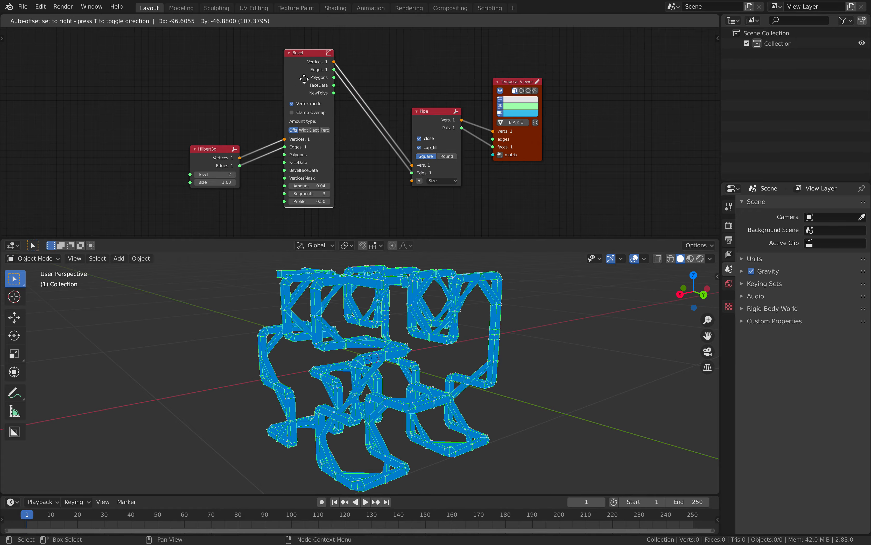
# - Spread out the Bevel, Pipe, Temporal Viewer and Hilbert3d nodes to make room
pyautogui.moveTo(355, 308); pyautogui.dragTo(405, 337, button='middle')
pyautogui.moveTo(374, 176); pyautogui.dragTo(342, 186, button='middle')
pyautogui.moveTo(410, 123); pyautogui.dragTo(422, 100)
pyautogui.moveTo(496, 147); pyautogui.dragTo(522, 152)
pyautogui.moveTo(421, 100); pyautogui.dragTo(436, 97)
pyautogui.moveTo(371, 81); pyautogui.dragTo(363, 94, button='middle')
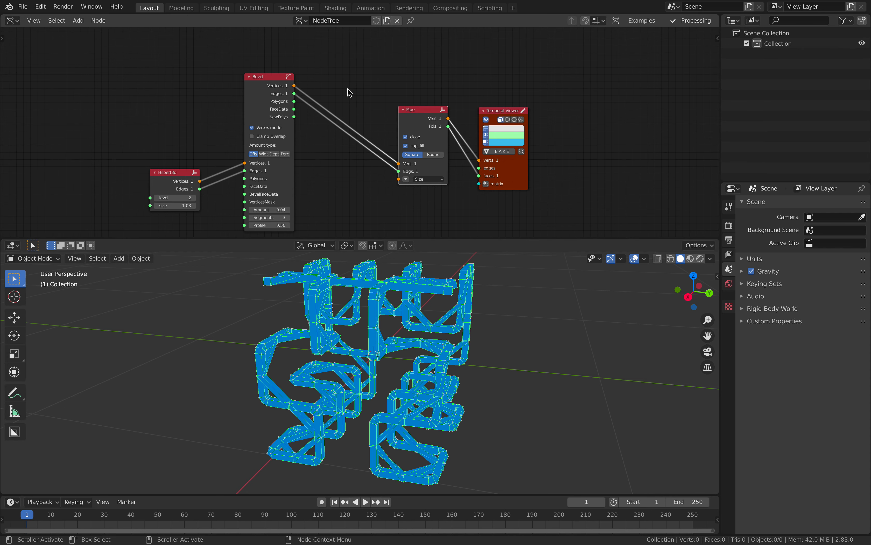
pyautogui.moveTo(257, 93); pyautogui.dragTo(253, 85)
pyautogui.moveTo(170, 173); pyautogui.dragTo(153, 171)
# - Add a Vector Sort node onto the Bevel-to-Pipe link and tidy the layout
pyautogui.hotkey('alt', 'space')
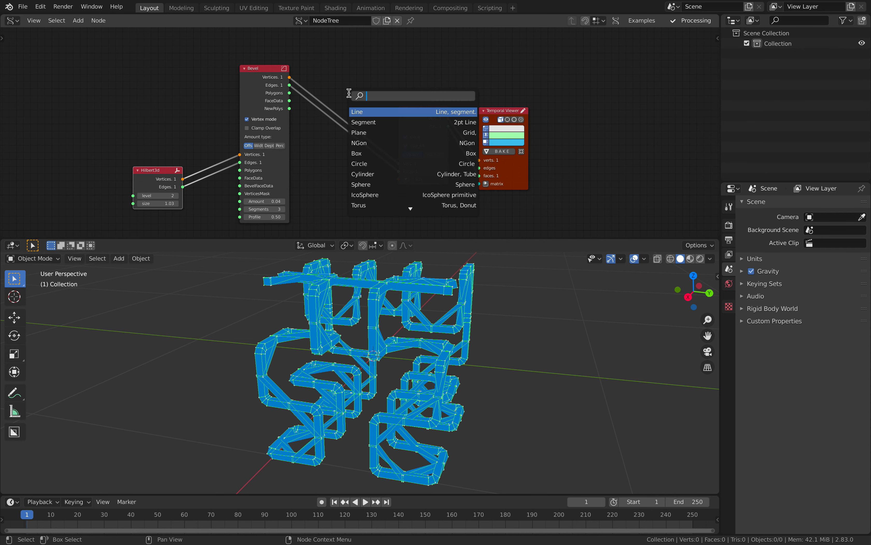
pyautogui.write('lis')
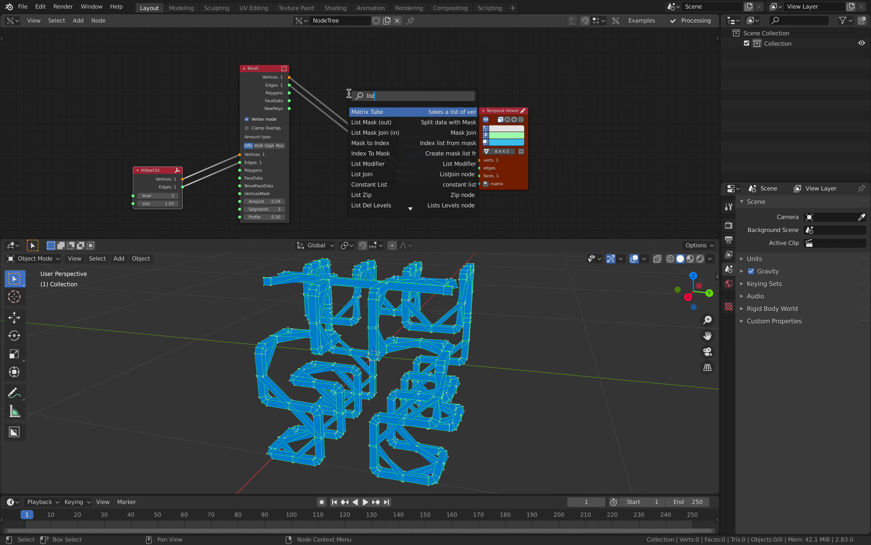
pyautogui.write('t')
pyautogui.press('BackSpace')
pyautogui.press('BackSpace')
pyautogui.press('BackSpace')
pyautogui.press('BackSpace')
pyautogui.write('sor')
pyautogui.press('Down')
pyautogui.press('Down')
pyautogui.press('Return')
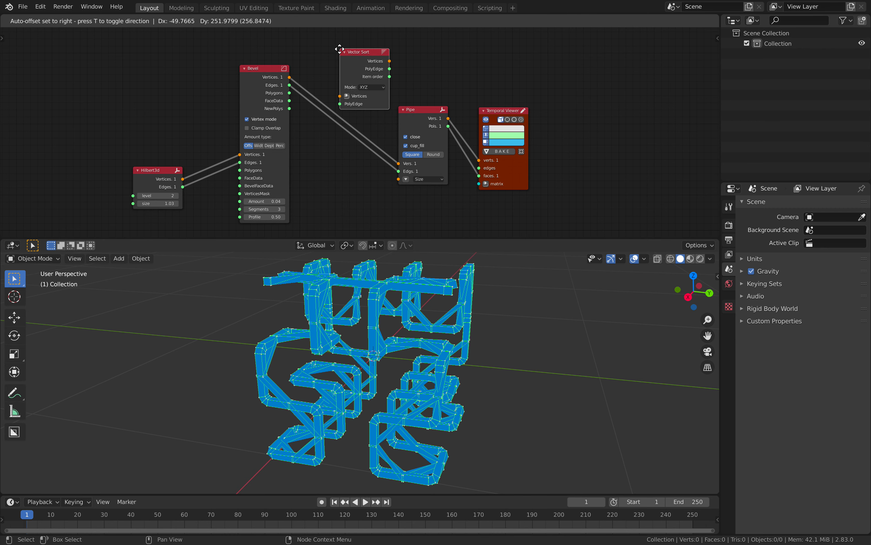
pyautogui.click(321, 55)
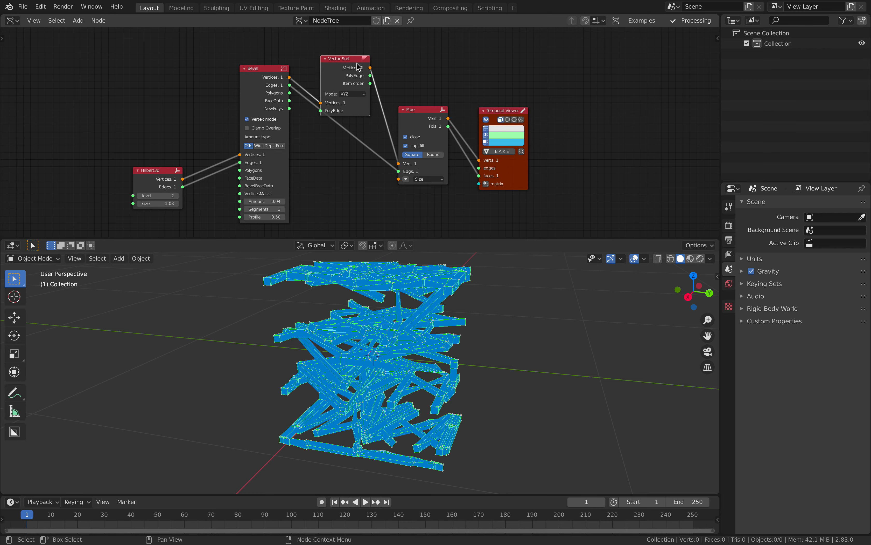
pyautogui.moveTo(357, 64); pyautogui.dragTo(362, 57)
pyautogui.moveTo(418, 120); pyautogui.dragTo(422, 111)
pyautogui.moveTo(496, 110); pyautogui.dragTo(508, 110)
pyautogui.moveTo(268, 67); pyautogui.dragTo(269, 83)
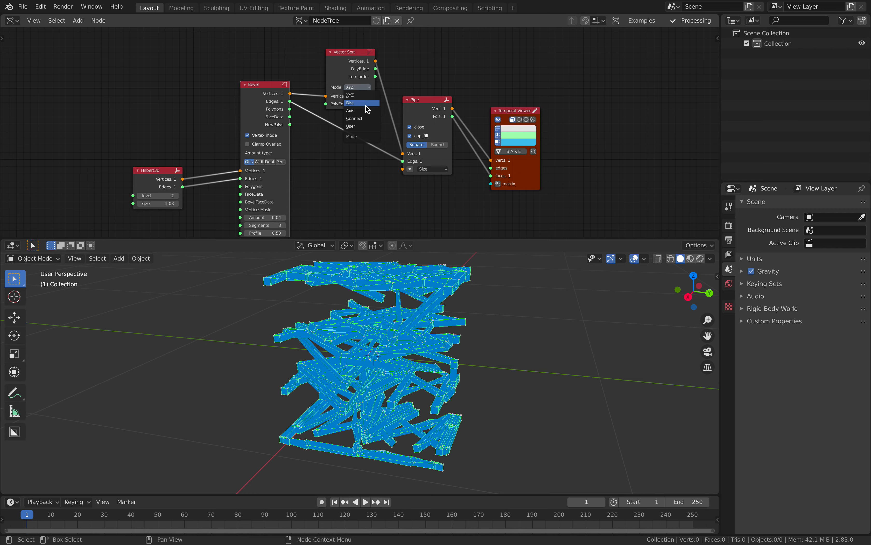
# - Set Vector Sort to Connect mode and wire Bevel's Edges into its PolyEdge input
pyautogui.click(363, 119)
pyautogui.moveTo(424, 110); pyautogui.dragTo(423, 101)
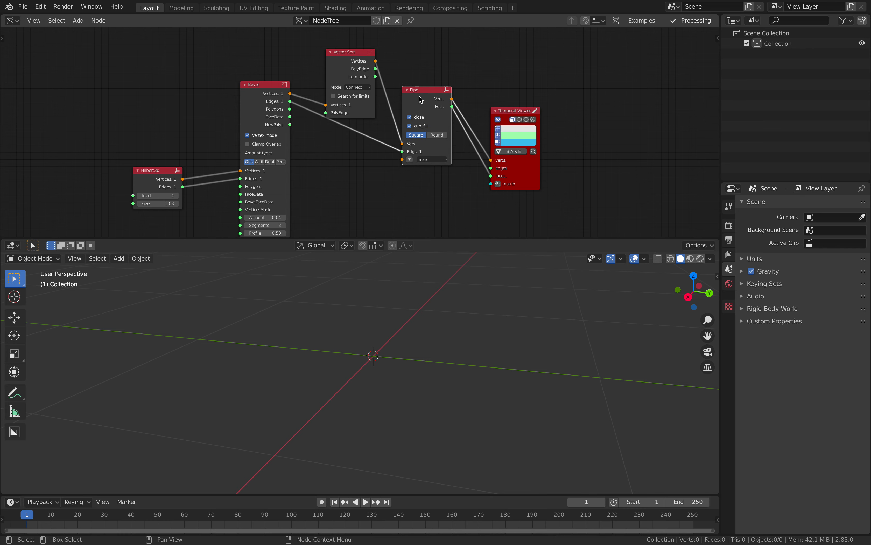
pyautogui.moveTo(273, 86); pyautogui.dragTo(266, 103)
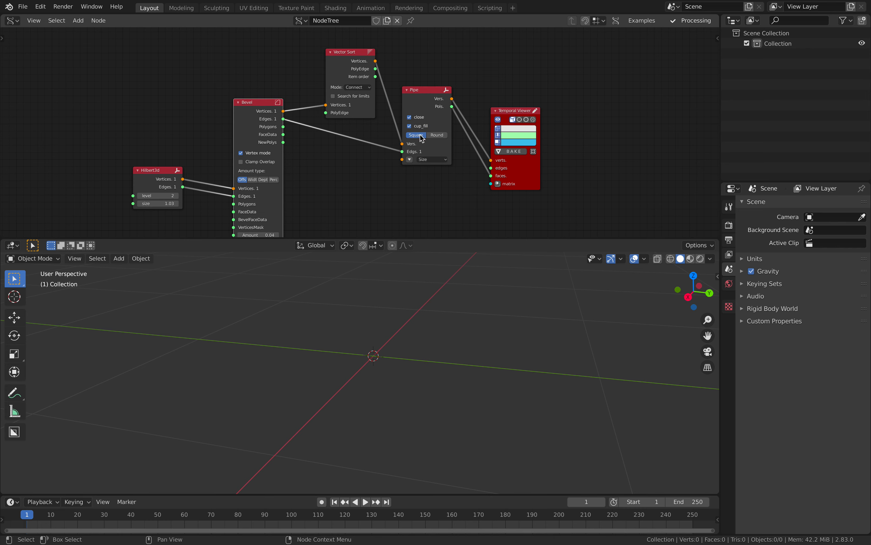
pyautogui.moveTo(350, 95); pyautogui.dragTo(349, 98)
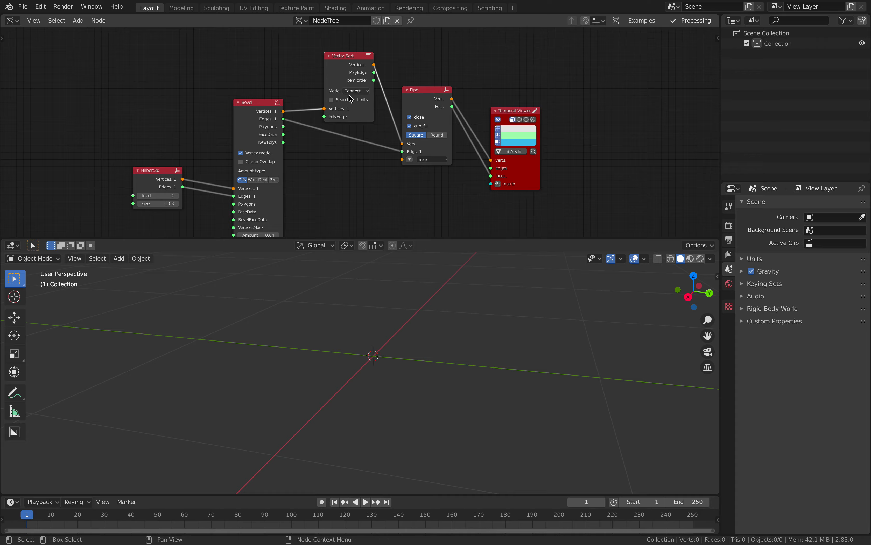
pyautogui.click(283, 120)
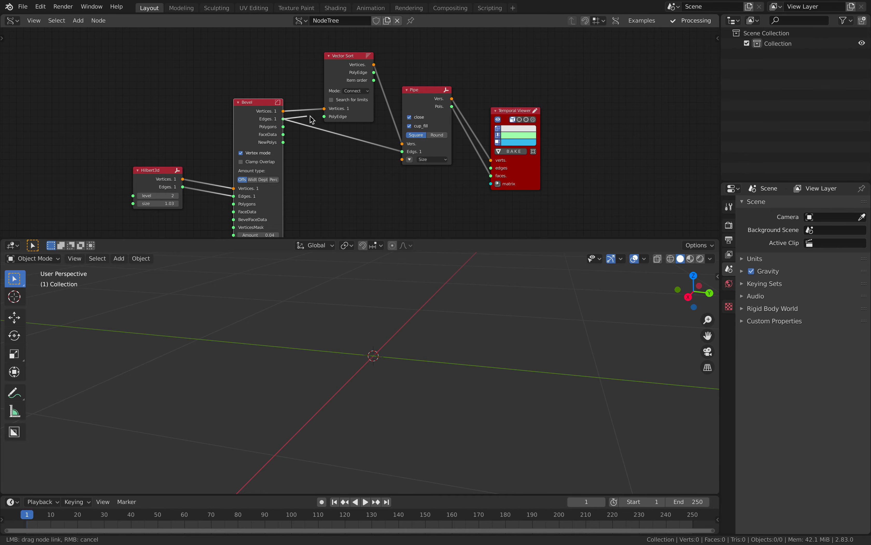
pyautogui.moveTo(323, 117); pyautogui.dragTo(325, 117)
pyautogui.click(338, 78)
pyautogui.moveTo(367, 276); pyautogui.dragTo(329, 269, button='middle')
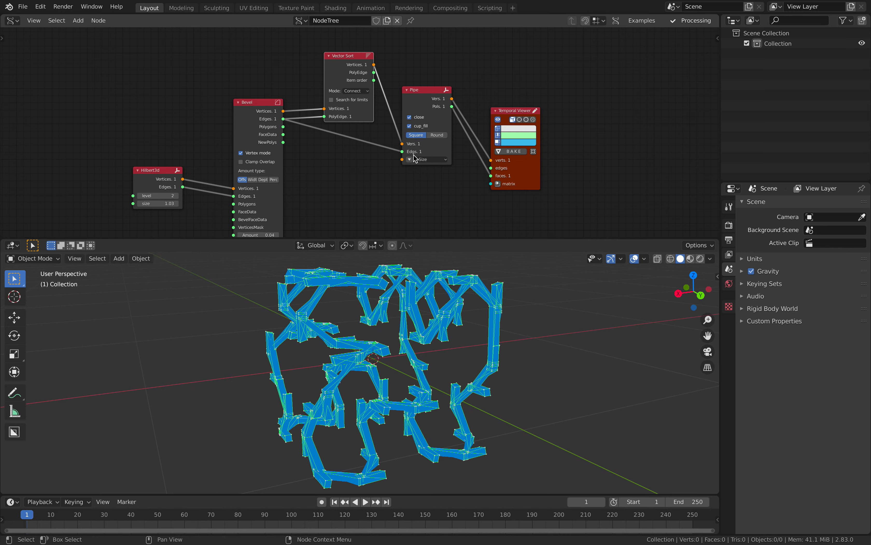
# - Thin the pipes to a 0.02 vector size and lower the Bevel amount to 0.01
pyautogui.click(409, 160)
pyautogui.moveTo(431, 159); pyautogui.dragTo(427, 159)
pyautogui.moveTo(401, 289); pyautogui.dragTo(475, 283, button='middle')
pyautogui.moveTo(267, 233); pyautogui.dragTo(269, 194, button='middle')
pyautogui.moveTo(269, 193); pyautogui.dragTo(258, 194)
# - Enable Search for limits on Vector Sort, toggling it to compare the result
pyautogui.moveTo(350, 155); pyautogui.dragTo(339, 180, button='middle')
pyautogui.moveTo(263, 93); pyautogui.dragTo(253, 106)
pyautogui.click(337, 85)
pyautogui.click(336, 84)
pyautogui.click(337, 84)
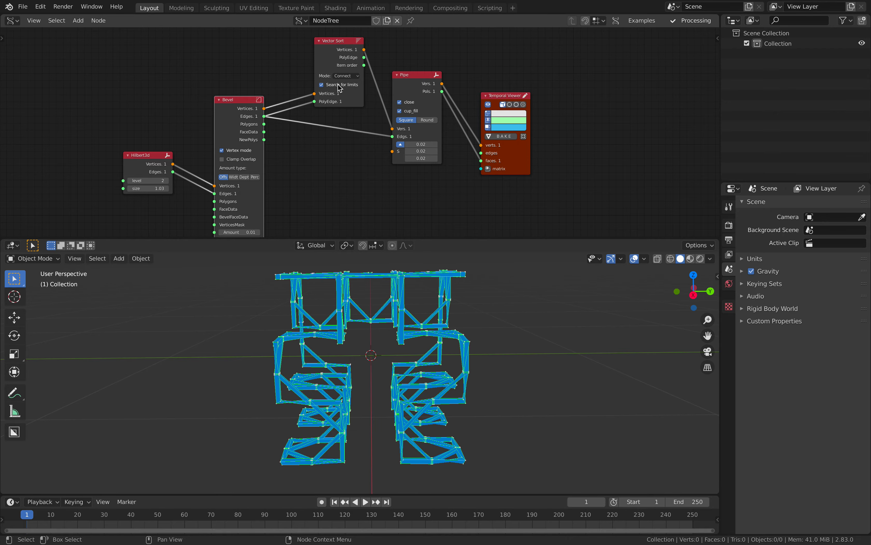
pyautogui.click(338, 84)
pyautogui.click(339, 84)
pyautogui.moveTo(407, 325); pyautogui.dragTo(468, 317, button='middle')
# - Line up Vector Sort, Pipe and Temporal Viewer, keeping Search for limits enabled
pyautogui.moveTo(419, 101); pyautogui.dragTo(434, 94)
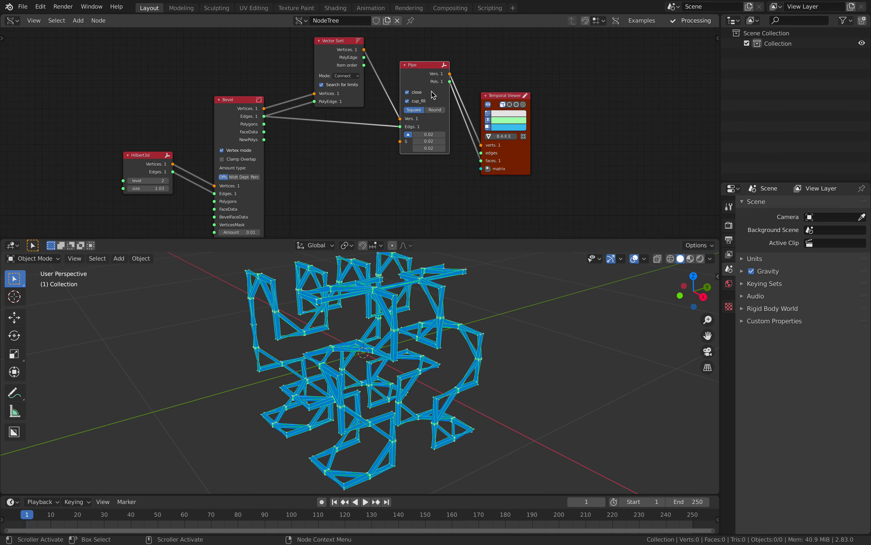
pyautogui.moveTo(247, 118); pyautogui.dragTo(238, 134)
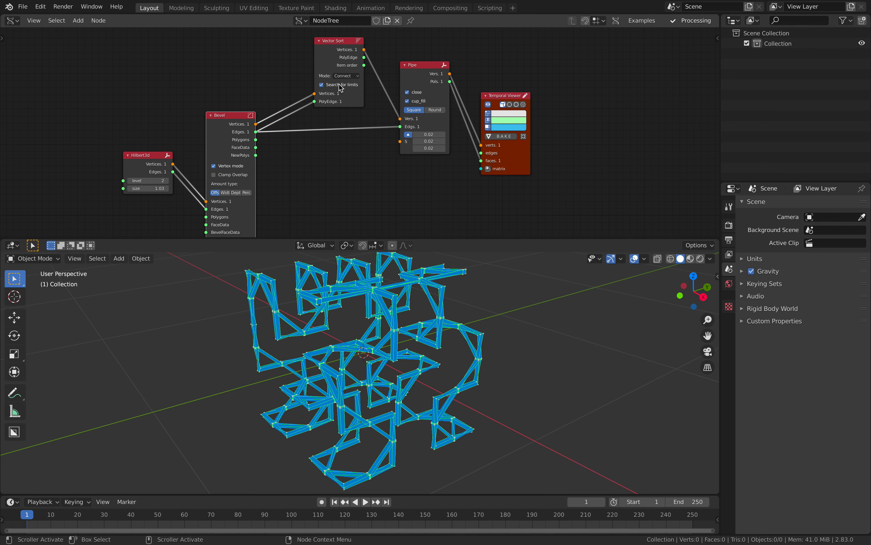
pyautogui.moveTo(336, 55); pyautogui.dragTo(401, 127)
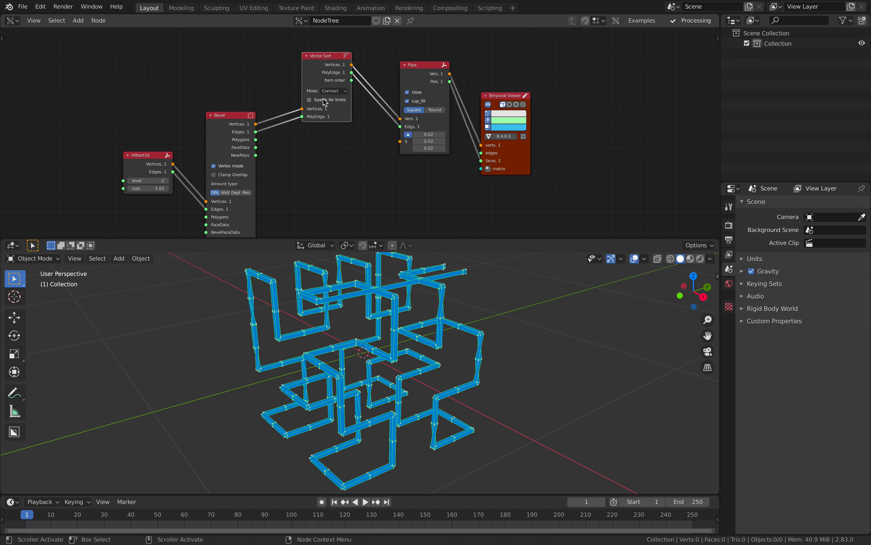
pyautogui.click(332, 99)
pyautogui.moveTo(319, 74); pyautogui.dragTo(325, 99)
pyautogui.moveTo(417, 78); pyautogui.dragTo(414, 75)
pyautogui.moveTo(497, 99); pyautogui.dragTo(498, 90)
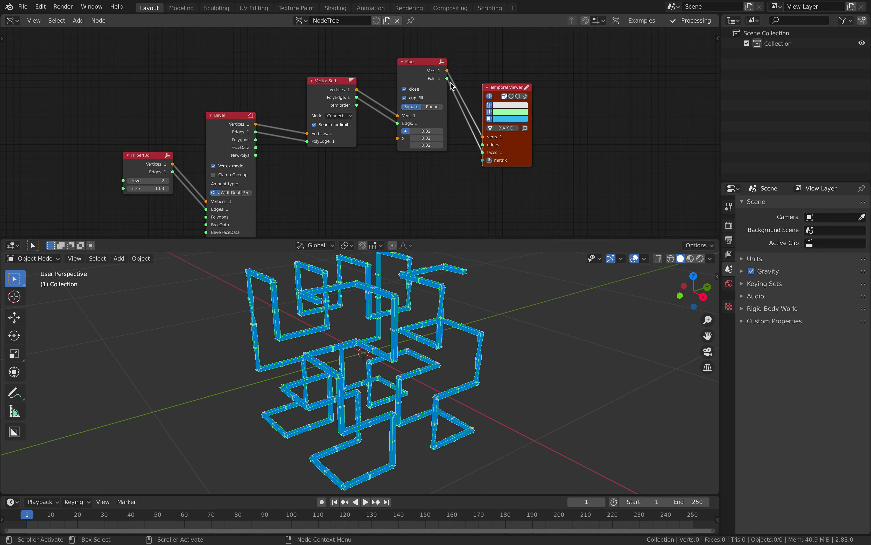
# - Reposition Bevel and Hilbert3d, then sharply increase the Bevel amount
pyautogui.moveTo(249, 105); pyautogui.dragTo(255, 91)
pyautogui.moveTo(153, 155); pyautogui.dragTo(175, 100)
pyautogui.moveTo(212, 127); pyautogui.dragTo(198, 120, button='middle')
pyautogui.moveTo(230, 216); pyautogui.dragTo(265, 216)
pyautogui.moveTo(373, 336); pyautogui.dragTo(405, 326, button='middle')
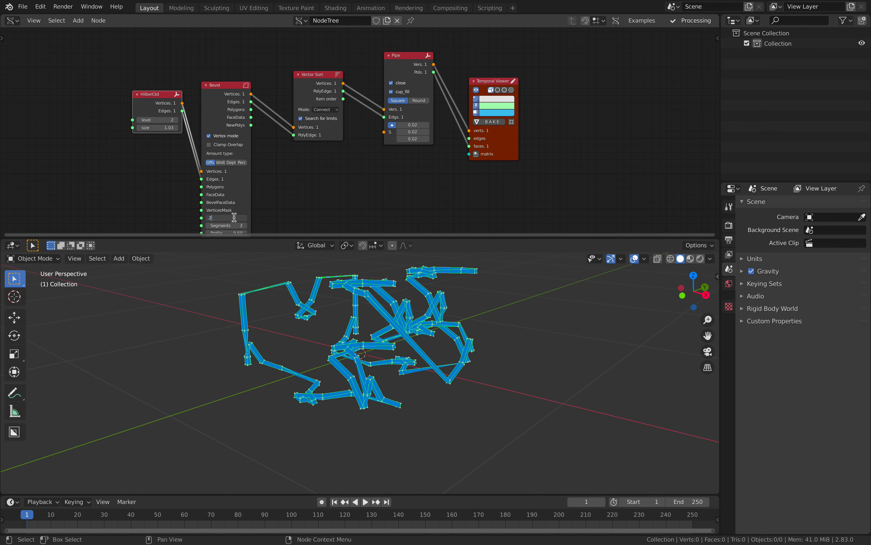
# - Bring the Bevel amount from 0.20 down to 0.09 and save as pipe_conundrum_002.blend
pyautogui.press('Return')
pyautogui.moveTo(233, 216); pyautogui.dragTo(223, 216)
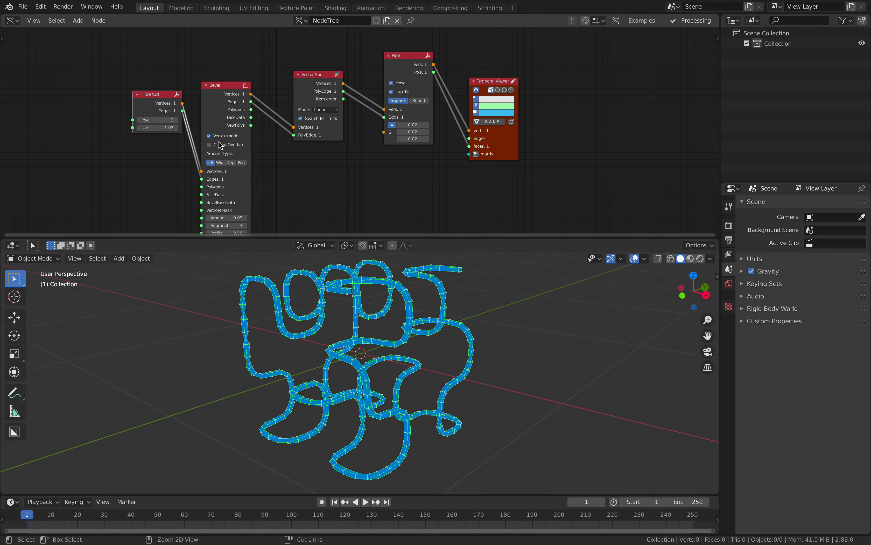
pyautogui.press('super+s')
pyautogui.click(286, 462)
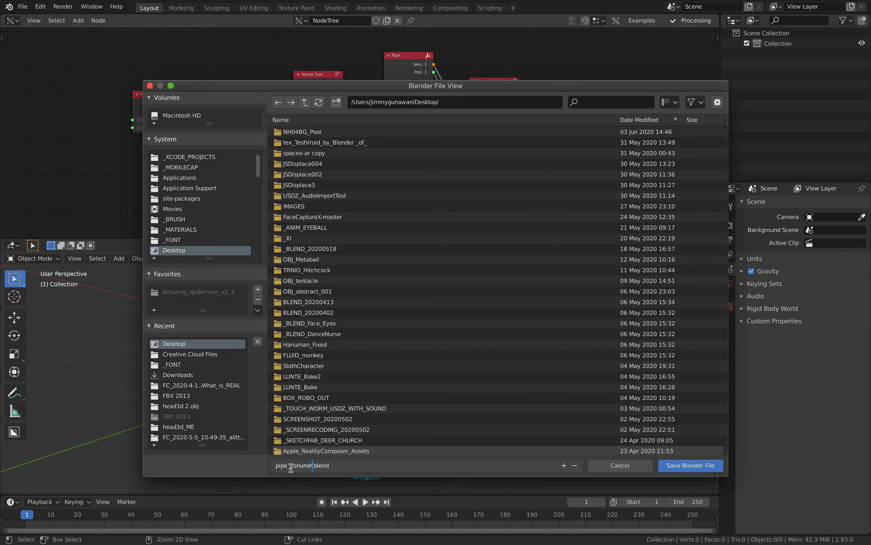
pyautogui.write('pipe_conundrum_001')
pyautogui.press('Return')
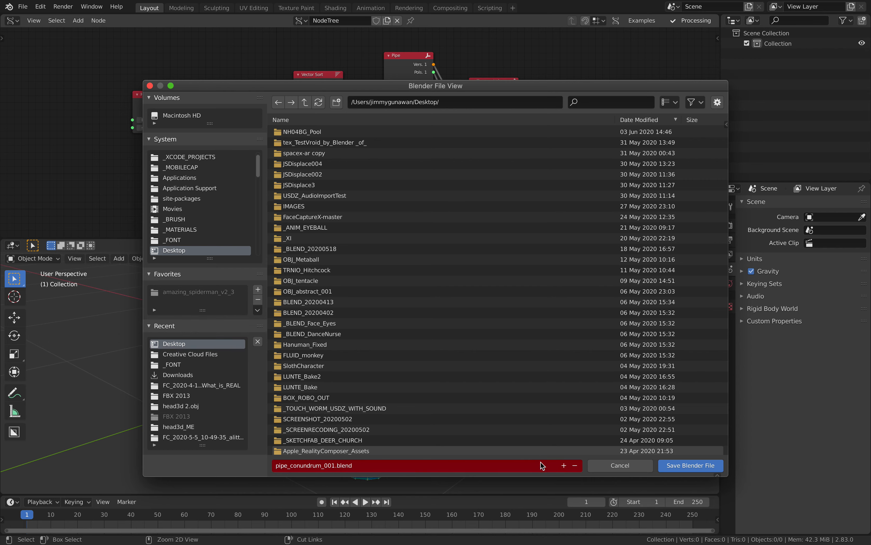
pyautogui.click(565, 466)
pyautogui.click(691, 466)
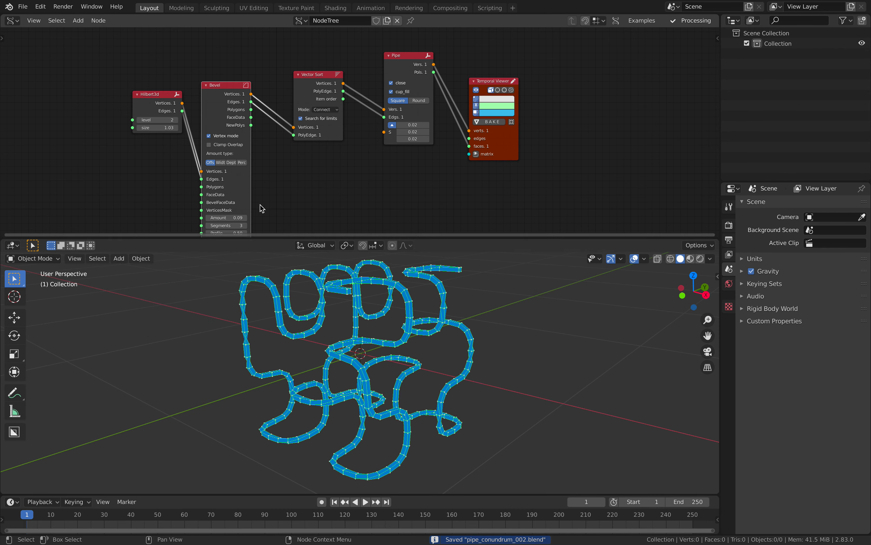
pyautogui.scroll(2, 299, 138)
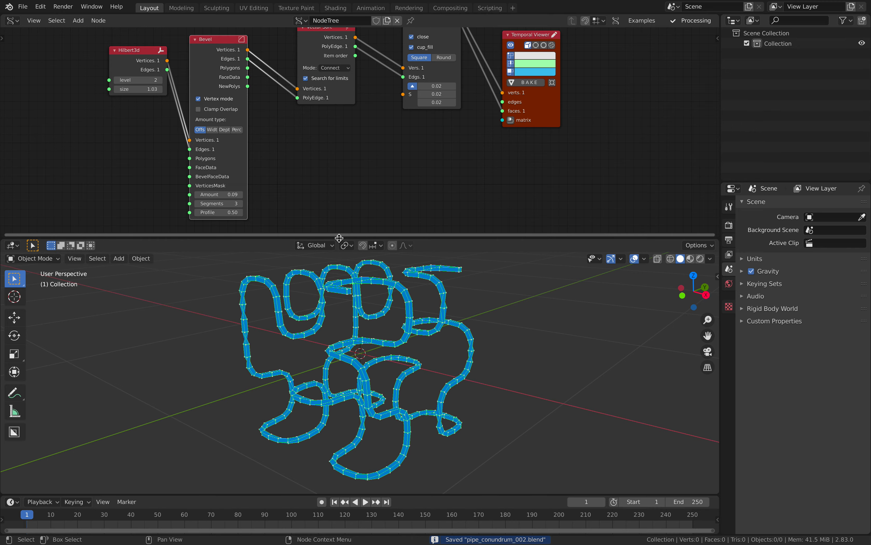
# - Increase the Pipe node size values to 0.03
pyautogui.moveTo(339, 238); pyautogui.dragTo(339, 282)
pyautogui.moveTo(346, 357); pyautogui.dragTo(248, 340, button='middle')
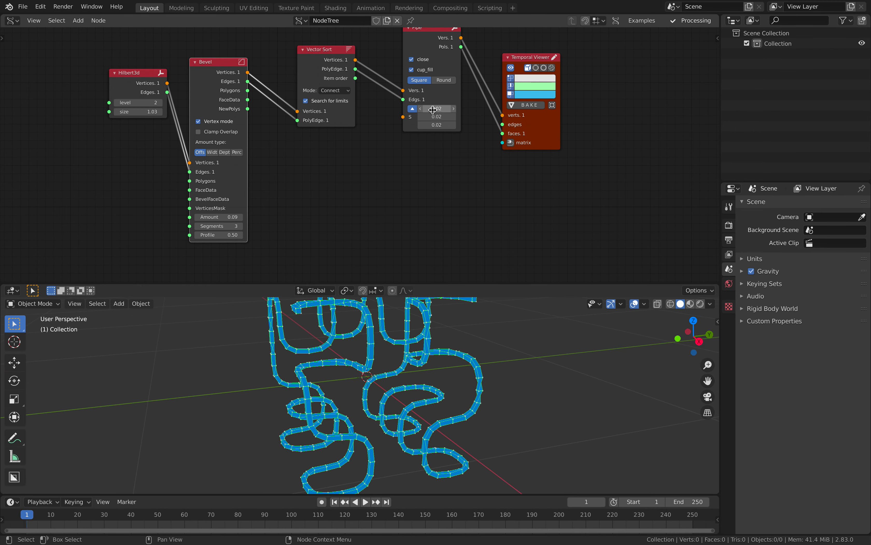
pyautogui.moveTo(436, 108)
pyautogui.mouseDown()
pyautogui.moveTo(448, 125)
pyautogui.moveTo(440, 125)
pyautogui.mouseUp()
pyautogui.moveTo(451, 357); pyautogui.dragTo(405, 362, button='middle')
pyautogui.hotkey('ctrl', 's')
# - Switch the Pipe shape to Round and inspect the cylindrical tubes from a lower angle
pyautogui.moveTo(432, 209); pyautogui.dragTo(419, 223, button='middle')
pyautogui.moveTo(537, 145); pyautogui.dragTo(543, 128)
pyautogui.moveTo(489, 140); pyautogui.dragTo(508, 155, button='middle')
pyautogui.click(452, 111)
pyautogui.click(432, 110)
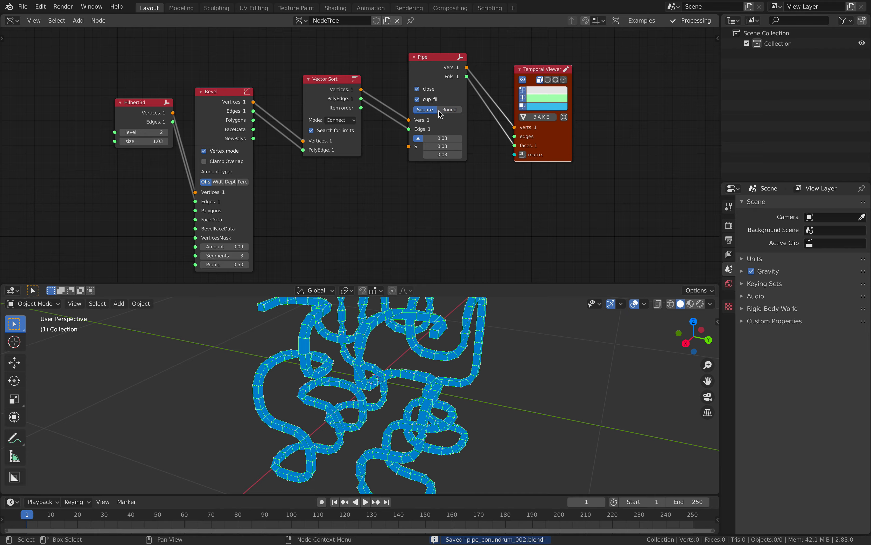
pyautogui.click(445, 110)
pyautogui.moveTo(353, 358); pyautogui.dragTo(377, 354, button='middle')
pyautogui.scroll(1, 374, 196)
pyautogui.moveTo(395, 208); pyautogui.dragTo(386, 226, button='middle')
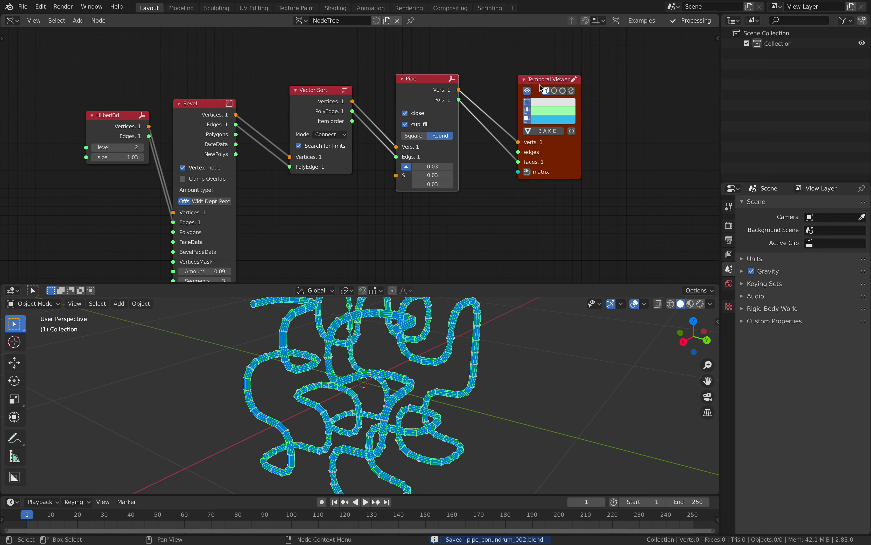
pyautogui.scroll(-1, 421, 114)
pyautogui.moveTo(446, 170); pyautogui.dragTo(425, 160, button='middle')
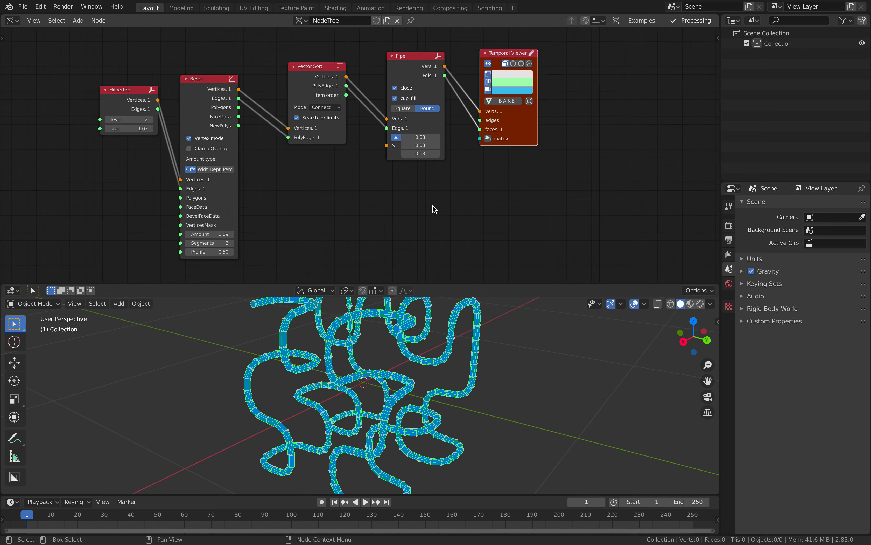
# - Add a Bevel a Curve node and show its output in the Temporal Viewer
pyautogui.hotkey('alt', 'space')
pyautogui.write('beve')
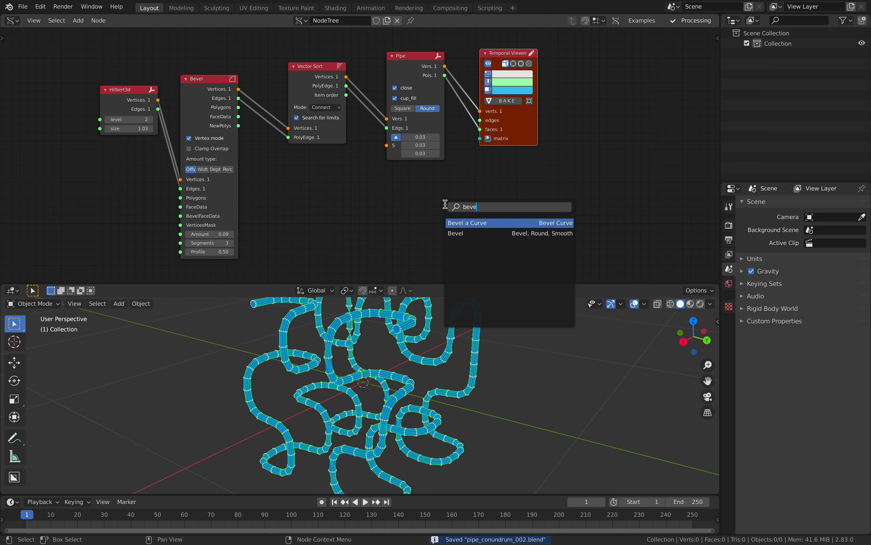
pyautogui.press('Return')
pyautogui.click(411, 181)
pyautogui.moveTo(310, 68); pyautogui.dragTo(289, 152)
pyautogui.moveTo(299, 155); pyautogui.dragTo(306, 141, button='middle')
pyautogui.scroll(-1, 307, 141)
pyautogui.keyDown('ctrl'); pyautogui.keyDown('shift'); pyautogui.click(432, 174); pyautogui.keyUp('shift'); pyautogui.keyUp('ctrl')
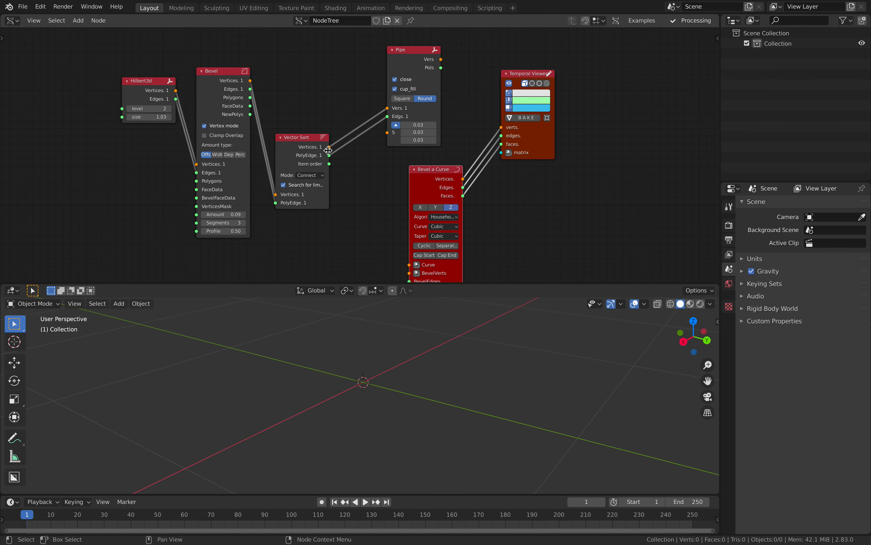
# - Feed Vector Sort's sorted Vertices into Bevel a Curve's Curve input
pyautogui.click(306, 141)
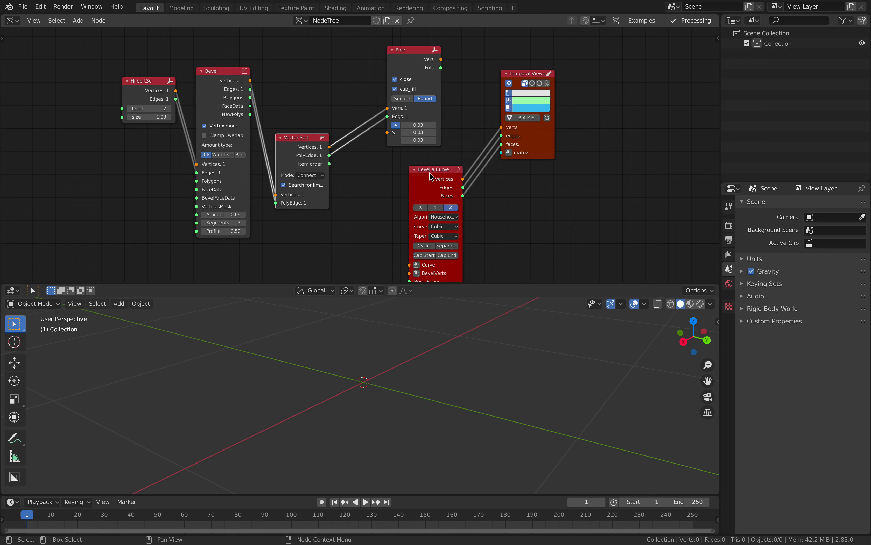
pyautogui.click(430, 173)
pyautogui.moveTo(307, 140); pyautogui.dragTo(319, 148)
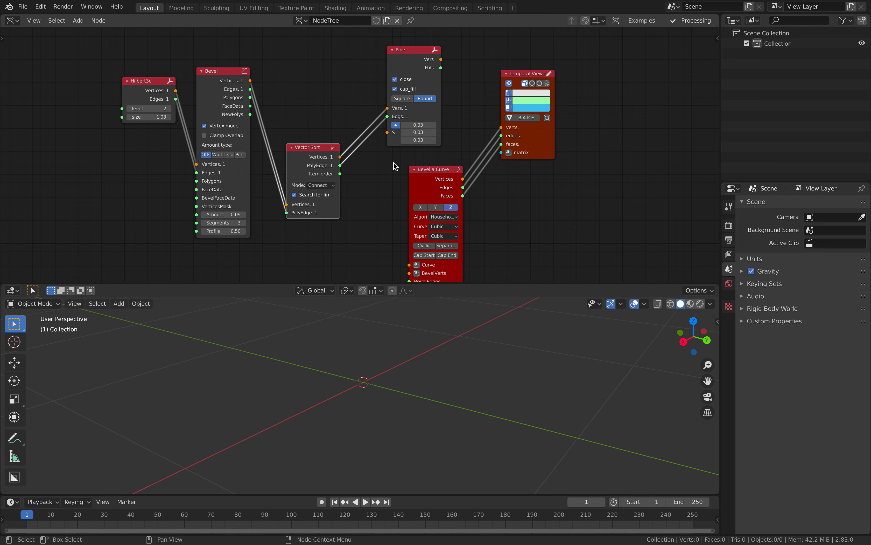
pyautogui.moveTo(396, 167); pyautogui.dragTo(412, 142, button='middle')
pyautogui.moveTo(349, 143); pyautogui.dragTo(353, 120, button='middle')
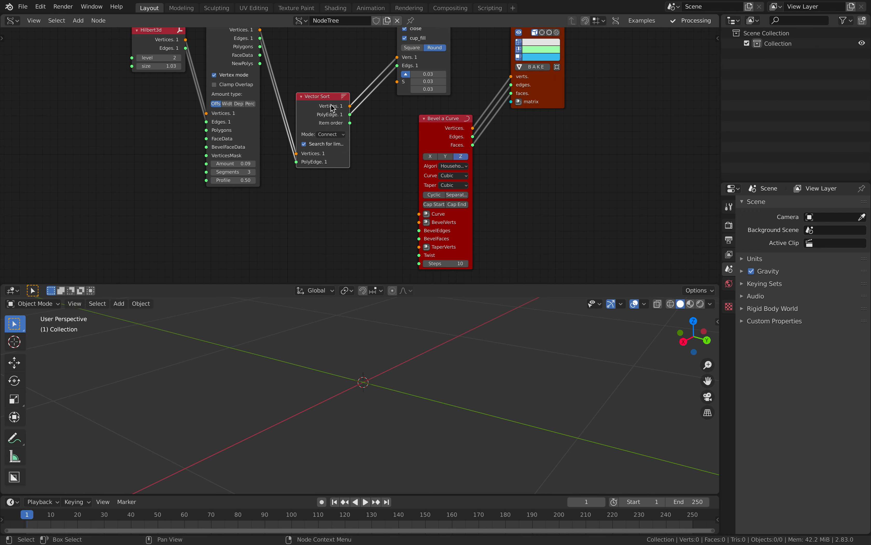
pyautogui.moveTo(329, 104); pyautogui.dragTo(395, 160)
pyautogui.moveTo(420, 212); pyautogui.dragTo(420, 214)
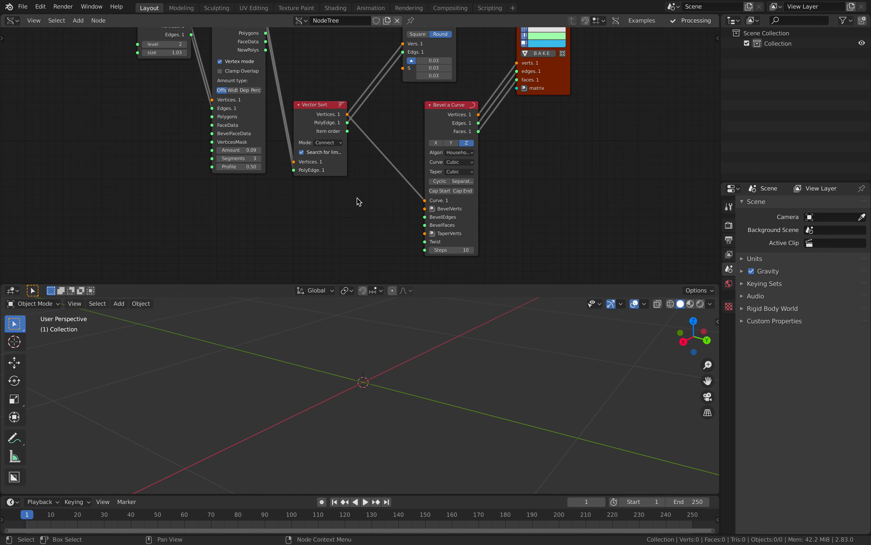
# - Add a Circle node through the add-node search
pyautogui.hotkey('shift', 'a')
pyautogui.write('cir')
pyautogui.press('Return')
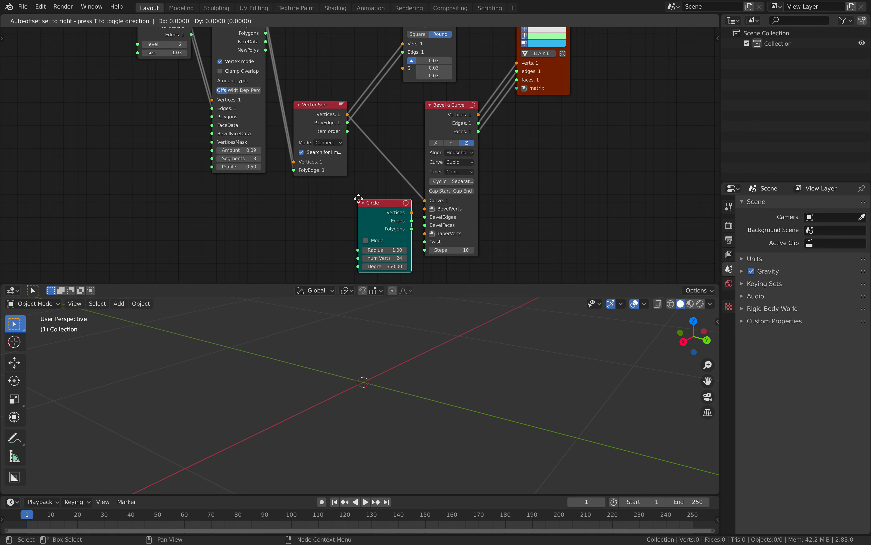
# - Use the Circle as the bevel profile with Radius 0.03 and Steps 186
pyautogui.click(347, 205)
pyautogui.moveTo(423, 214)
pyautogui.mouseDown()
pyautogui.moveTo(420, 232)
pyautogui.moveTo(426, 226)
pyautogui.mouseUp()
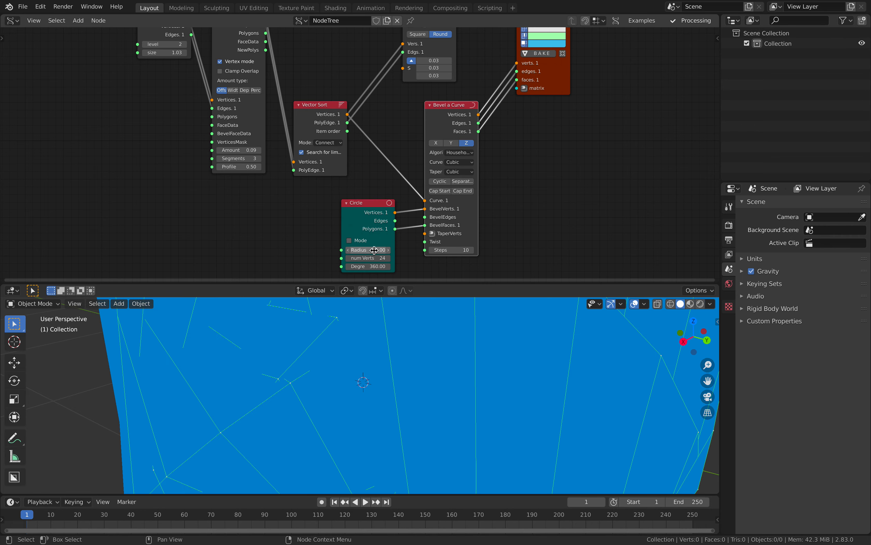
pyautogui.moveTo(375, 250); pyautogui.dragTo(328, 250)
pyautogui.moveTo(458, 250); pyautogui.dragTo(533, 250)
pyautogui.moveTo(367, 250); pyautogui.dragTo(334, 250)
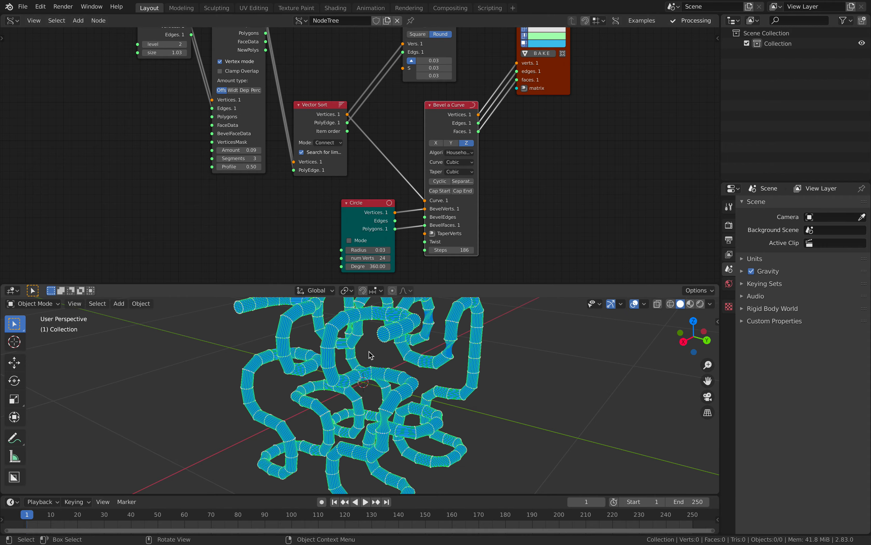
pyautogui.moveTo(417, 398); pyautogui.dragTo(437, 395, button='middle')
# - Enlarge the 3D viewport to inspect the tubes and save the file
pyautogui.moveTo(461, 284); pyautogui.dragTo(461, 210)
pyautogui.moveTo(455, 252)
pyautogui.mouseDown(button='middle')
pyautogui.moveTo(446, 274)
pyautogui.moveTo(453, 287)
pyautogui.moveTo(452, 270)
pyautogui.mouseUp(button='middle')
pyautogui.hotkey('ctrl', 's')
pyautogui.moveTo(451, 270); pyautogui.dragTo(457, 272, button='middle')
# - Widen the Bevel a Curve node and move the viewer node out of the way
pyautogui.moveTo(506, 121); pyautogui.dragTo(513, 119, button='middle')
pyautogui.moveTo(469, 81); pyautogui.dragTo(474, 79)
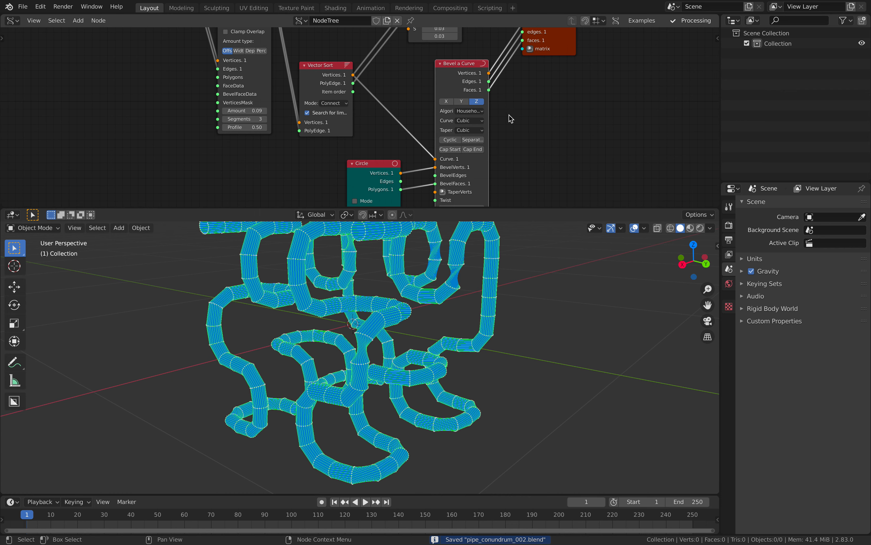
pyautogui.moveTo(507, 115); pyautogui.dragTo(492, 129, button='middle')
pyautogui.moveTo(473, 125); pyautogui.dragTo(503, 125)
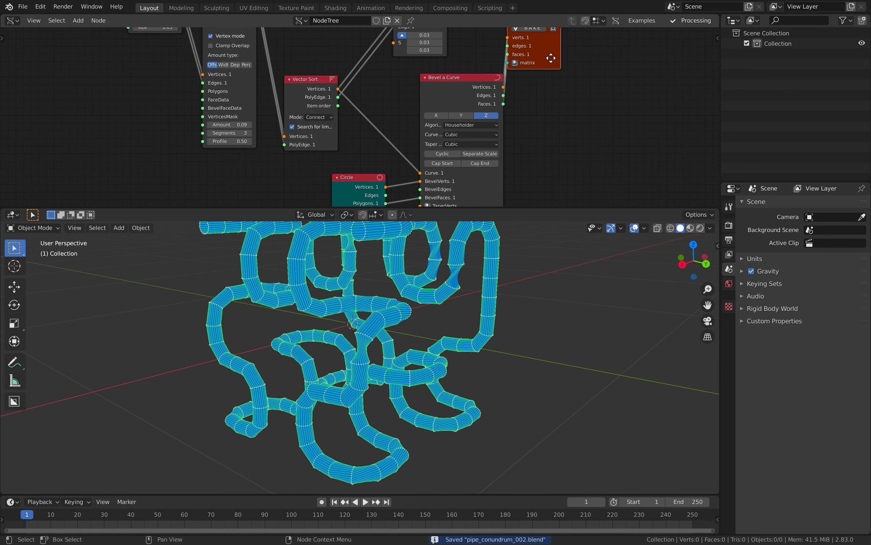
pyautogui.moveTo(550, 74); pyautogui.dragTo(588, 88)
pyautogui.moveTo(424, 350); pyautogui.dragTo(384, 358, button='middle')
pyautogui.moveTo(493, 166); pyautogui.dragTo(477, 126, button='middle')
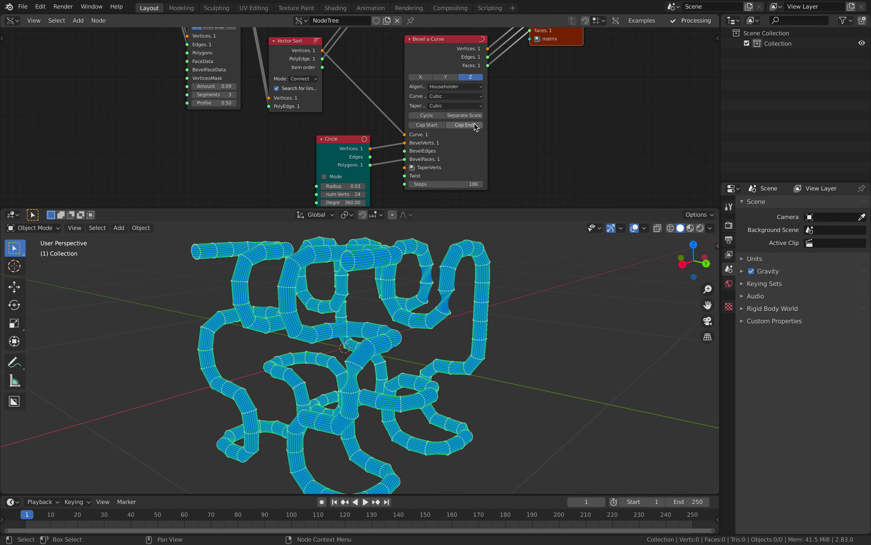
# - Test Separate Scale on Bevel a Curve, leaving it switched off
pyautogui.click(467, 115)
pyautogui.click(467, 116)
pyautogui.click(467, 116)
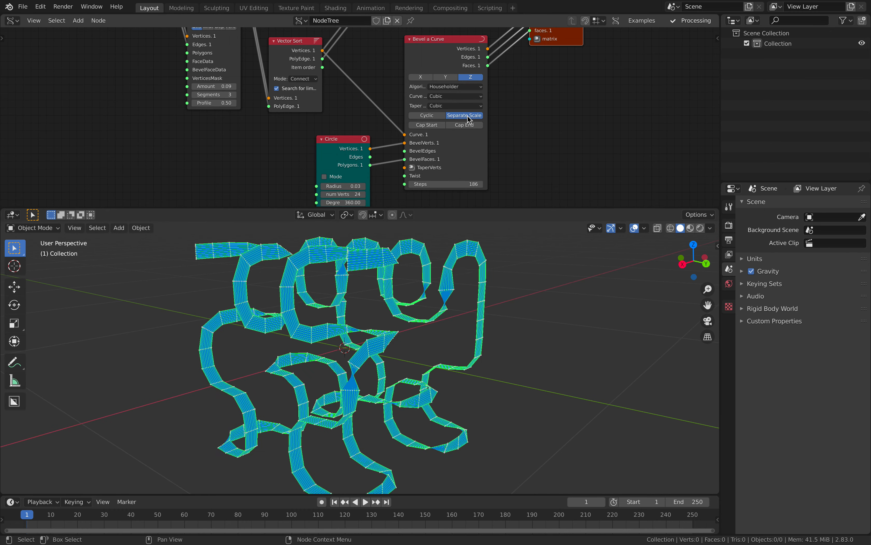
pyautogui.click(467, 116)
pyautogui.click(457, 83)
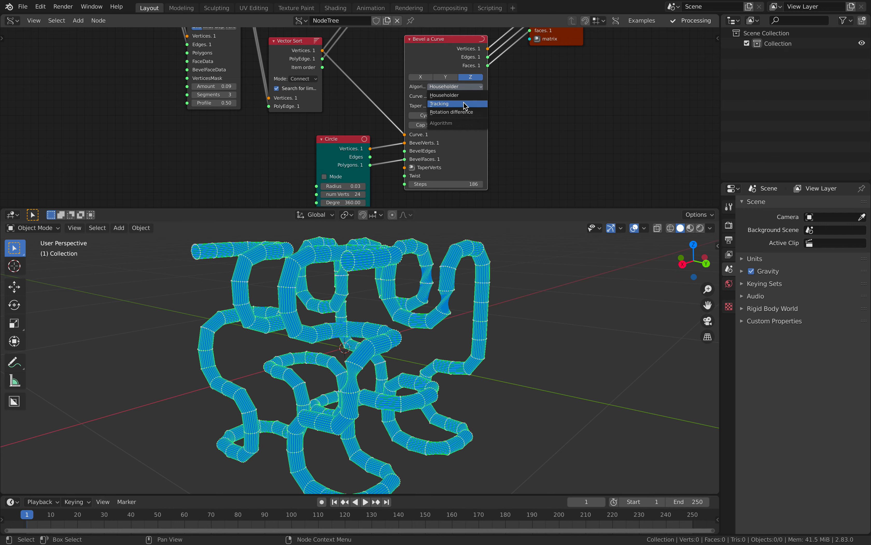
# - Try the Tracking orientation algorithm with Up axis Z
pyautogui.click(465, 105)
pyautogui.click(451, 87)
pyautogui.click(468, 96)
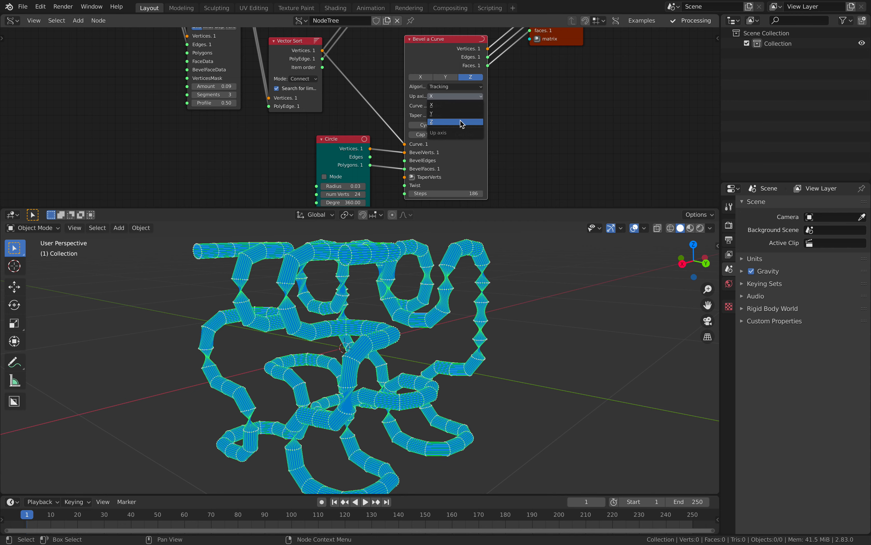
pyautogui.click(461, 122)
# - Switch to Rotation difference, trial Linear curve and taper modes, then restore Cubic
pyautogui.click(470, 86)
pyautogui.click(469, 110)
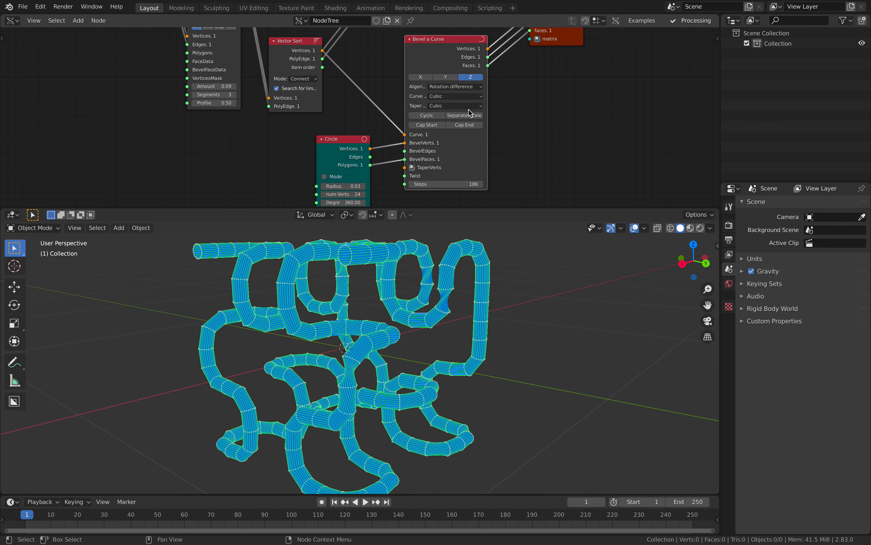
pyautogui.click(468, 96)
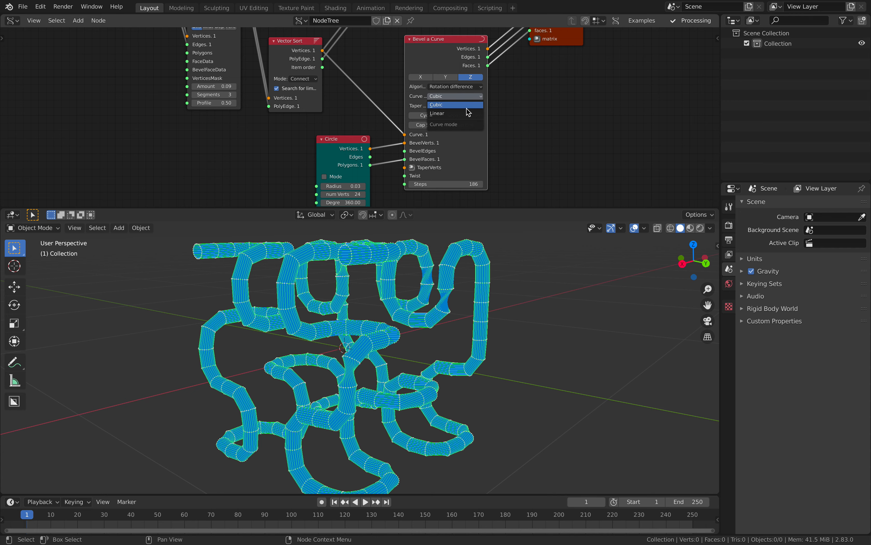
pyautogui.click(468, 113)
pyautogui.click(465, 106)
pyautogui.click(466, 123)
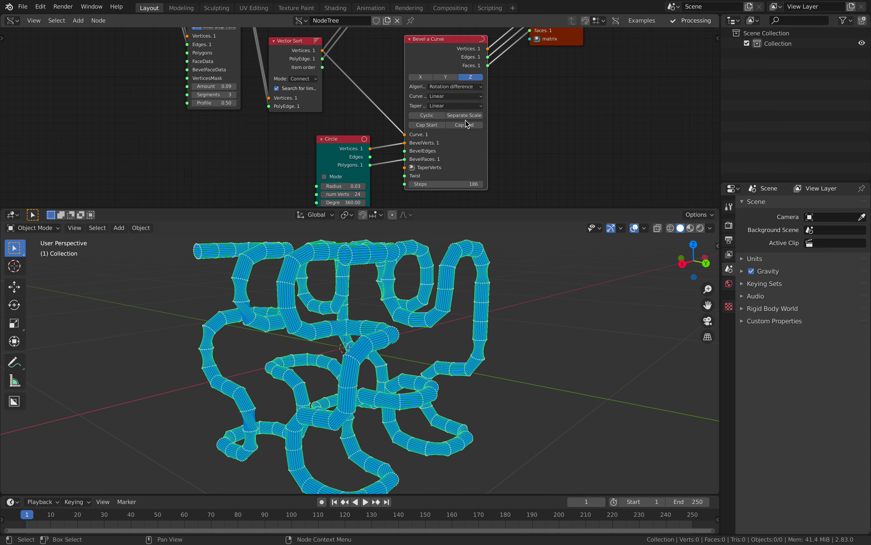
pyautogui.click(468, 106)
pyautogui.click(464, 104)
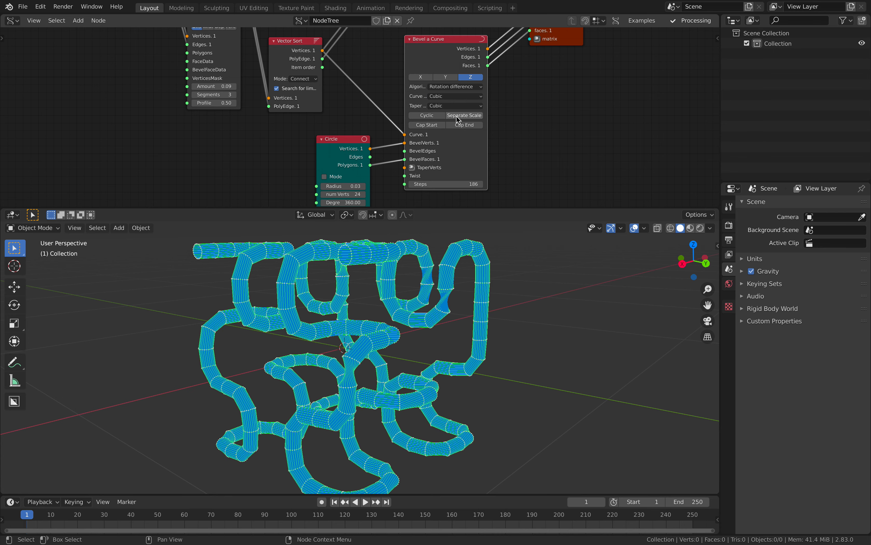
# - Check Separate Scale once more and leave it disabled
pyautogui.click(459, 115)
pyautogui.click(466, 117)
pyautogui.moveTo(453, 42); pyautogui.dragTo(458, 40)
# - Orbit the viewport to inspect the round tubes and save pipe_conundrum_002.blend
pyautogui.scroll(-2, 541, 95)
pyautogui.moveTo(491, 305); pyautogui.dragTo(459, 316, button='middle')
pyautogui.hotkey('ctrl', 's')
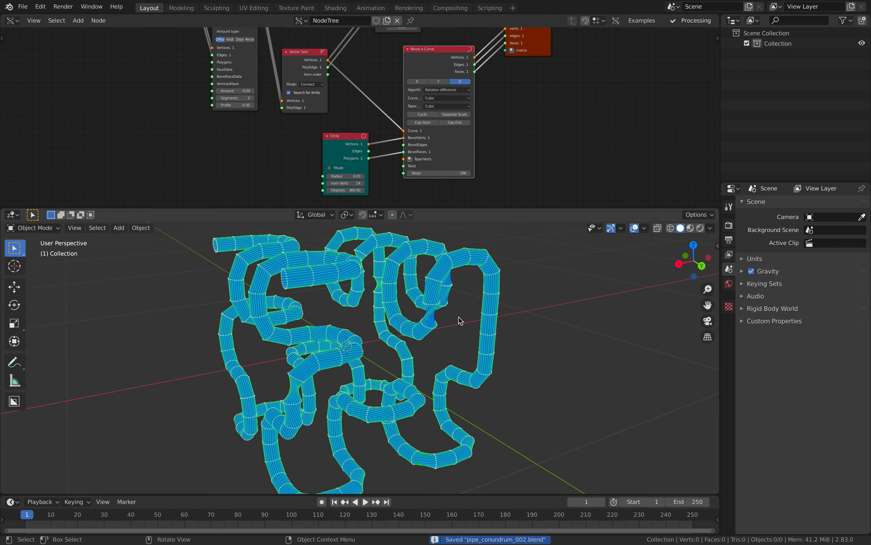
pyautogui.scroll(5, 423, 294)
pyautogui.scroll(2, 436, 113)
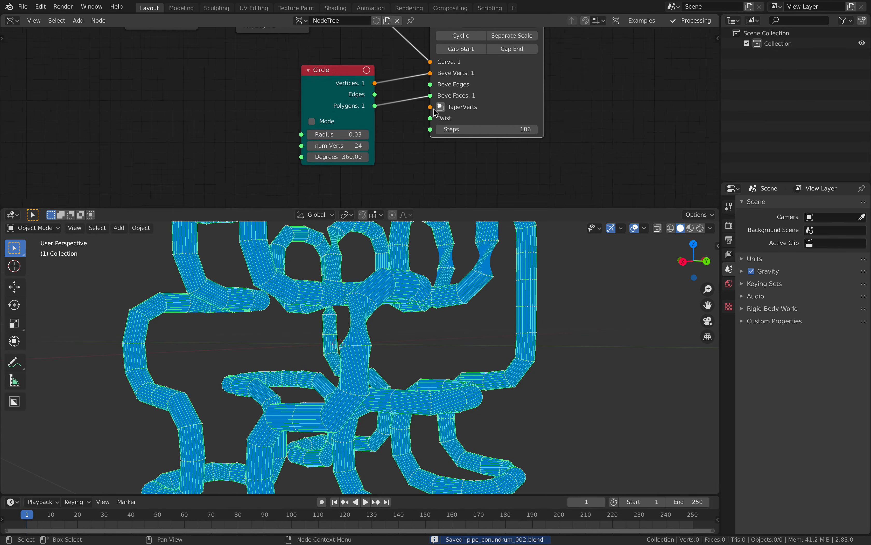
pyautogui.scroll(1, 436, 112)
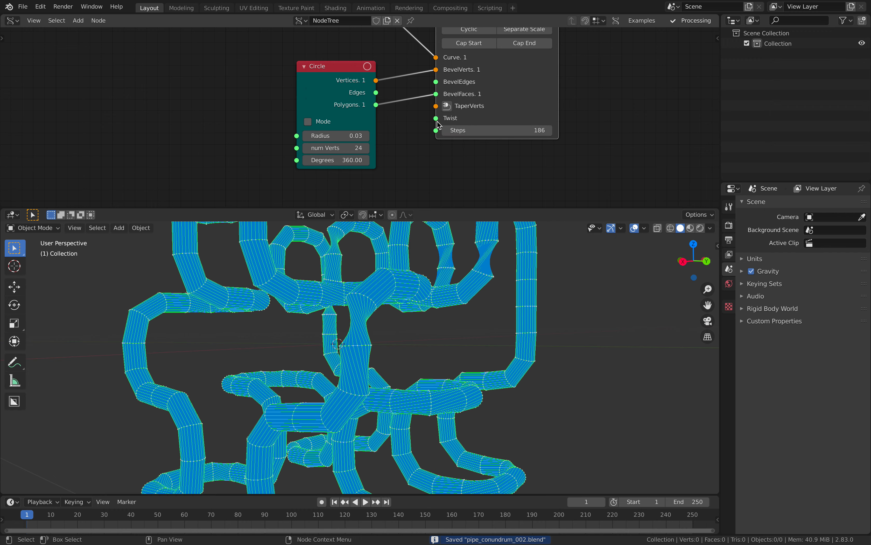
# - Pan the node tree to show the whole Bevel node and viewer, then save again
pyautogui.scroll(-1, 457, 114)
pyautogui.scroll(-4, 457, 266)
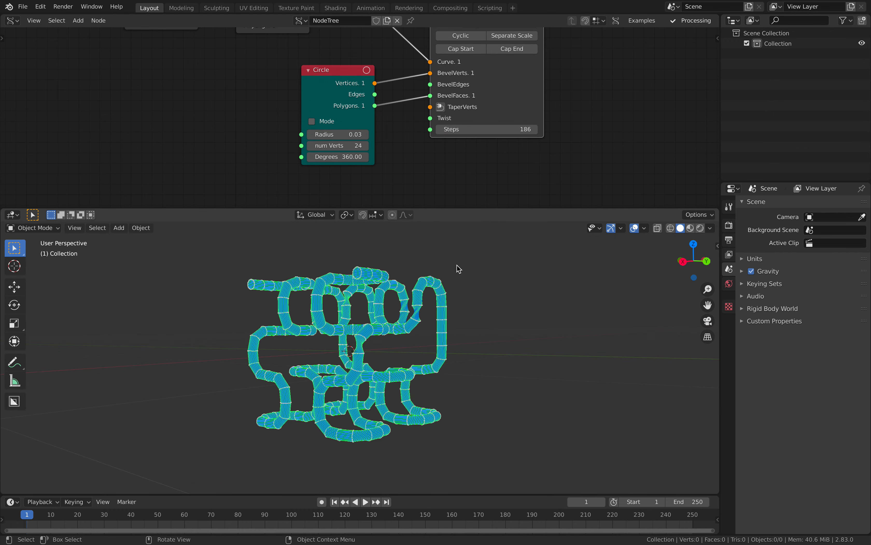
pyautogui.moveTo(457, 266); pyautogui.dragTo(458, 275, button='middle')
pyautogui.moveTo(576, 82); pyautogui.dragTo(428, 180, button='middle')
pyautogui.scroll(-2, 448, 133)
pyautogui.moveTo(448, 133); pyautogui.dragTo(399, 195, button='middle')
pyautogui.hotkey('ctrl', 's')
pyautogui.scroll(-1, 421, 154)
# - Select the Pipe node and move the Vector Sort node up beside it
pyautogui.click(275, 28)
pyautogui.moveTo(275, 28); pyautogui.dragTo(311, 68, button='middle')
pyautogui.moveTo(200, 189); pyautogui.dragTo(203, 132)
pyautogui.keyDown('ctrl'); pyautogui.keyDown('shift'); pyautogui.click(323, 62); pyautogui.keyUp('shift'); pyautogui.keyUp('ctrl')
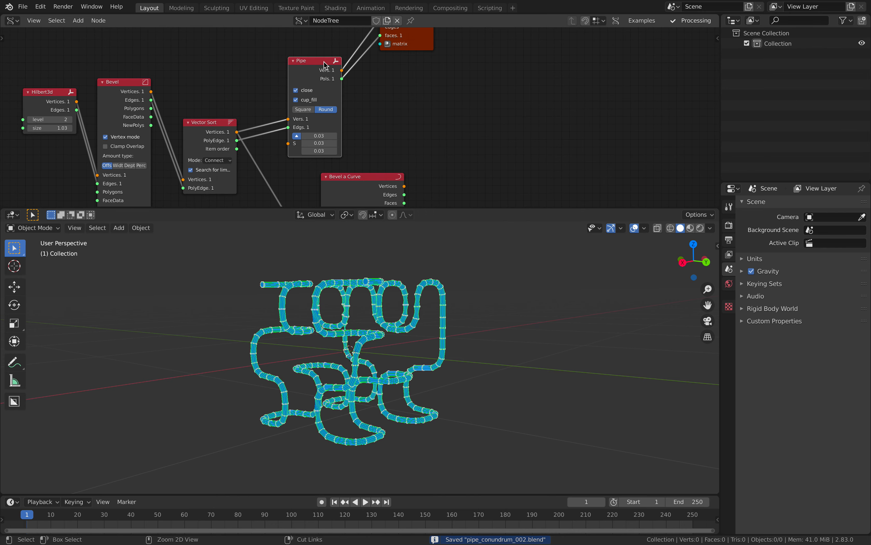
pyautogui.moveTo(403, 320); pyautogui.dragTo(438, 357, button='middle')
pyautogui.scroll(4, 438, 357)
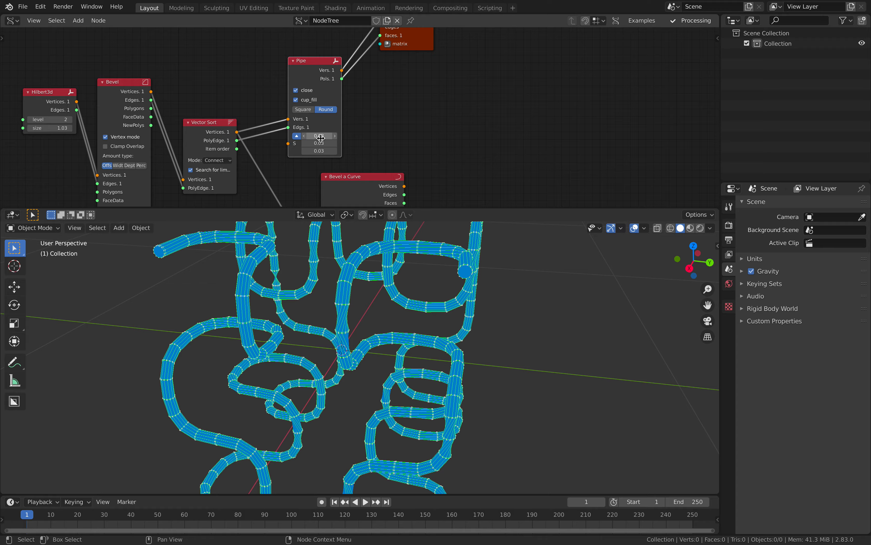
pyautogui.moveTo(319, 135)
pyautogui.mouseDown()
pyautogui.moveTo(344, 135)
pyautogui.moveTo(330, 136)
pyautogui.mouseUp()
pyautogui.moveTo(400, 318); pyautogui.dragTo(377, 332, button='middle')
pyautogui.scroll(-2, 419, 335)
pyautogui.hotkey('ctrl', 's')
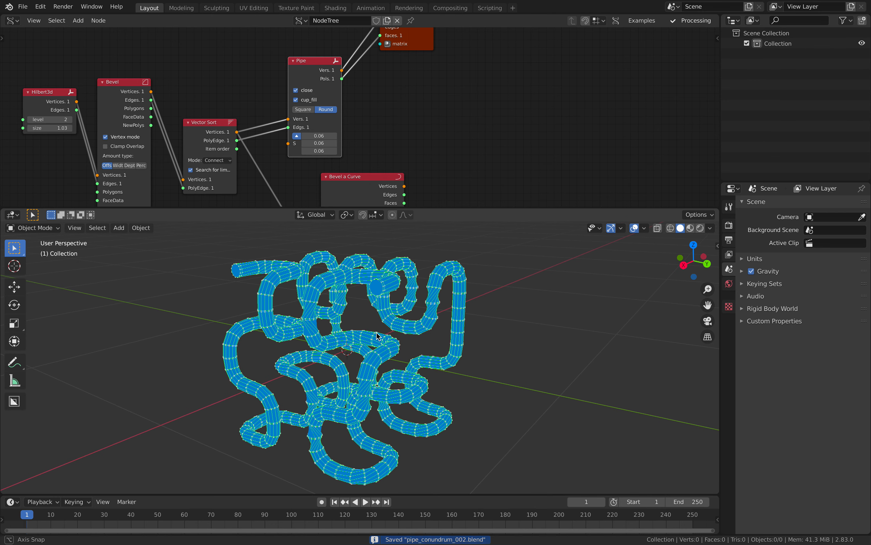
pyautogui.moveTo(429, 72); pyautogui.dragTo(398, 138, button='middle')
pyautogui.moveTo(376, 109); pyautogui.dragTo(414, 115)
pyautogui.moveTo(290, 138); pyautogui.dragTo(306, 84)
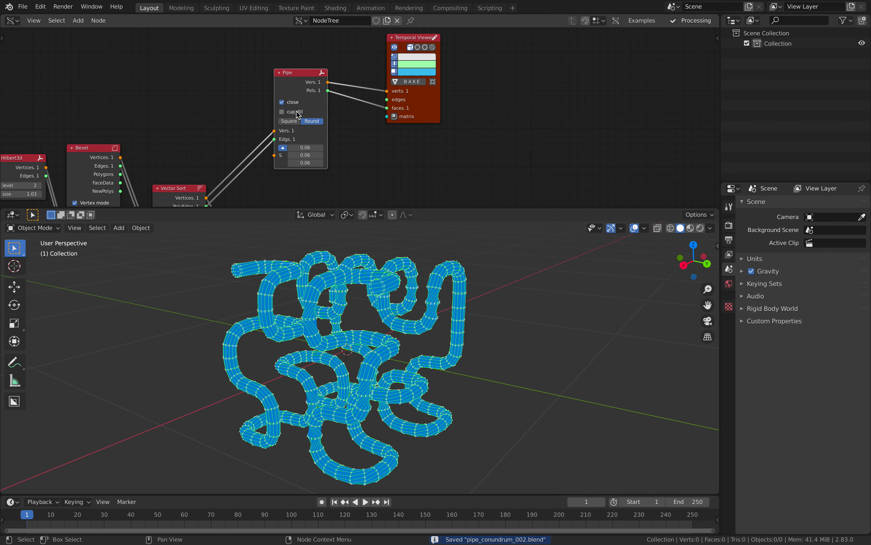
pyautogui.click(295, 103)
pyautogui.click(295, 104)
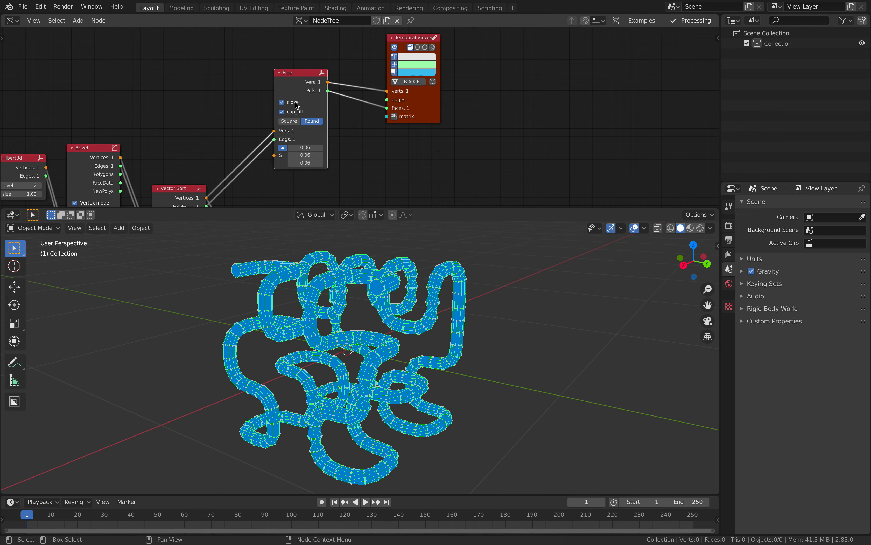
pyautogui.click(295, 104)
pyautogui.moveTo(357, 303)
pyautogui.mouseDown(button='middle')
pyautogui.moveTo(363, 297)
pyautogui.moveTo(356, 300)
pyautogui.mouseUp(button='middle')
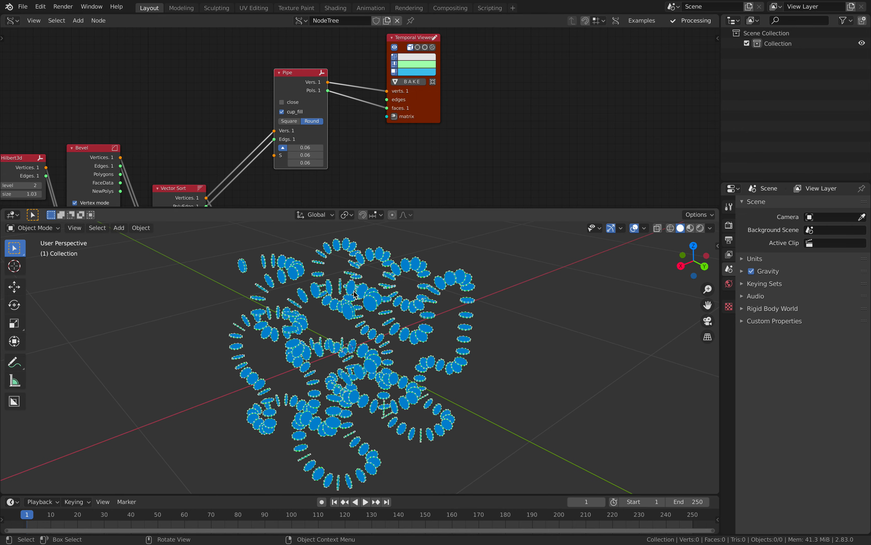
pyautogui.click(295, 102)
pyautogui.scroll(-2, 306, 104)
pyautogui.moveTo(314, 106); pyautogui.dragTo(318, 117, button='middle')
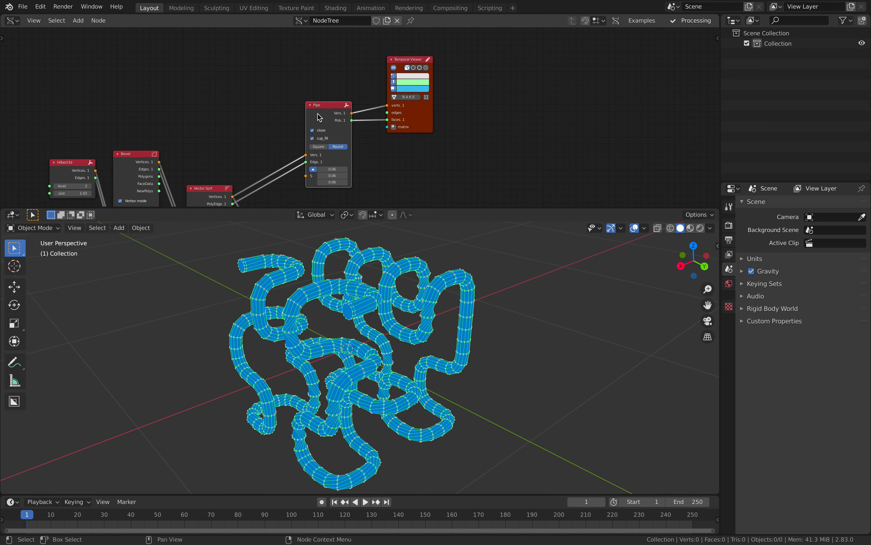
# - Duplicate the Pipe node above the original and move Vector Sort higher
pyautogui.hotkey('shift', 'd')
pyautogui.click(318, 201)
pyautogui.moveTo(216, 194); pyautogui.dragTo(214, 116)
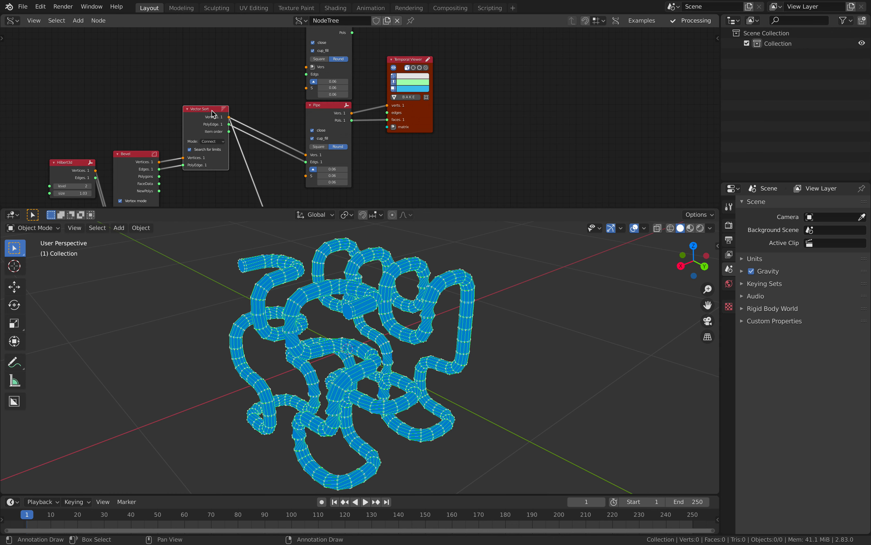
pyautogui.moveTo(240, 118); pyautogui.dragTo(232, 164, button='middle')
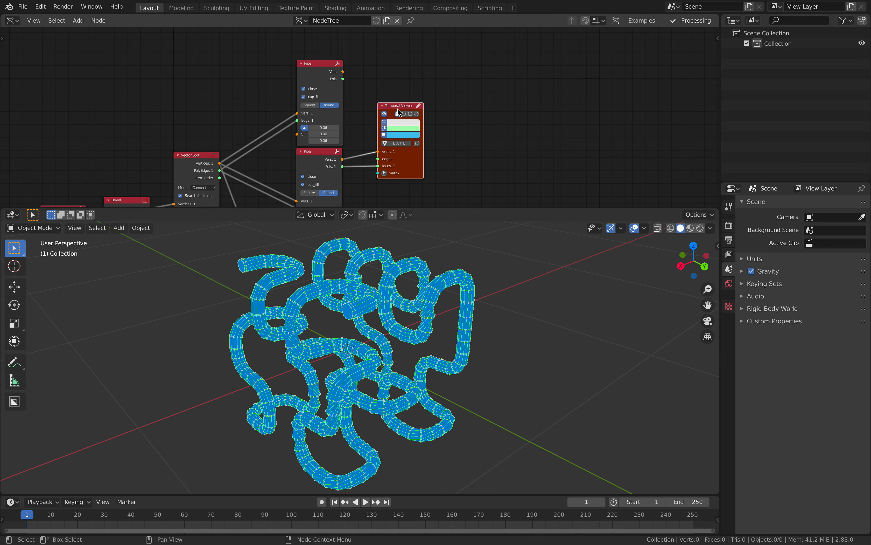
# - Add a Viewer Draw Mk3 above the Temporal Viewer and give it a pink-red colour
pyautogui.hotkey('shift', 'a')
pyautogui.click(360, 82)
pyautogui.write('viewe')
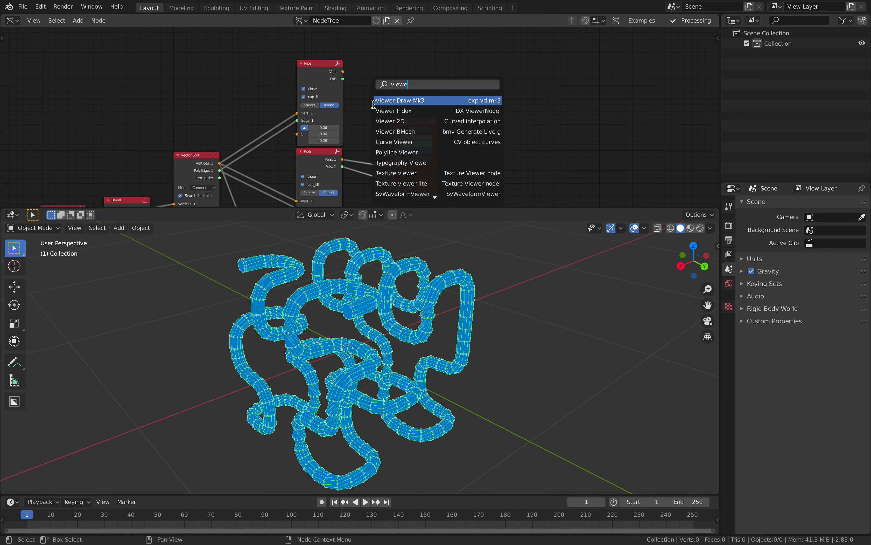
pyautogui.press('Return')
pyautogui.click(392, 43)
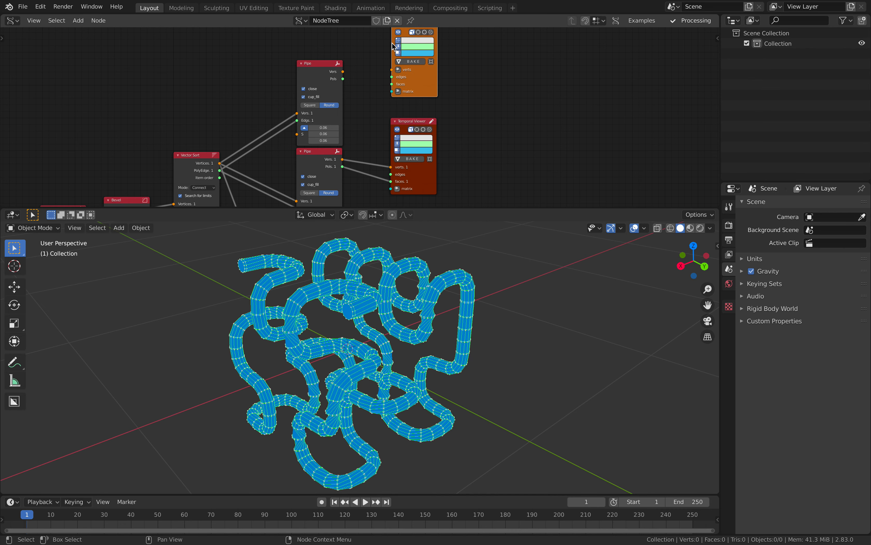
pyautogui.scroll(2, 359, 47)
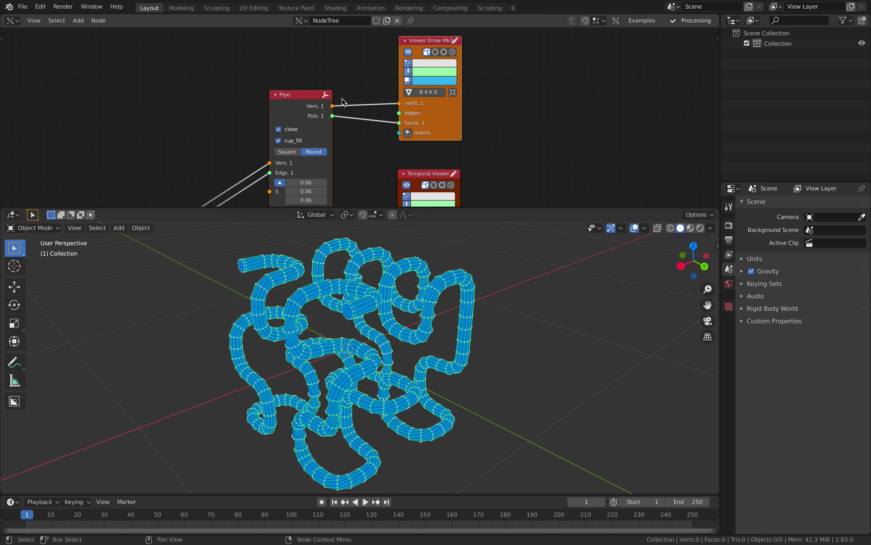
pyautogui.click(448, 58)
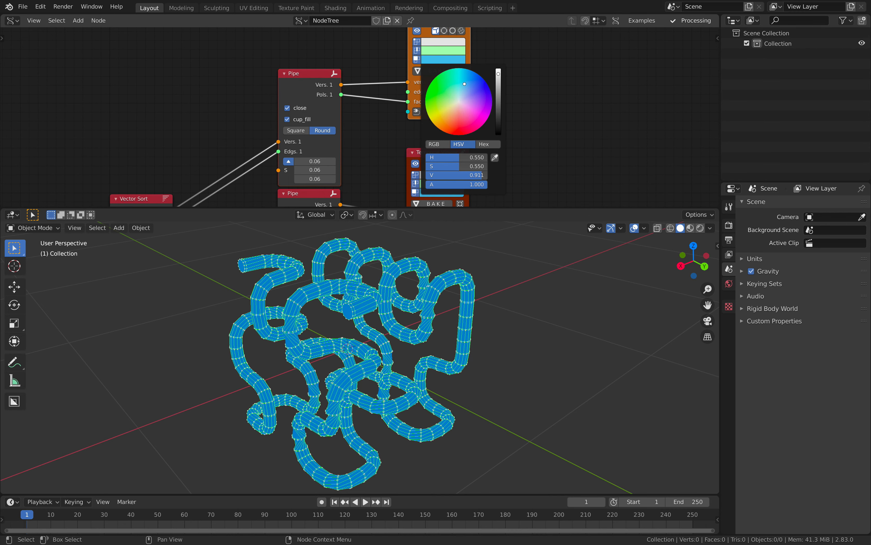
# - Turn off 'close' on the copied Pipe node and set its size to 0.09
pyautogui.click(301, 108)
pyautogui.moveTo(240, 130); pyautogui.dragTo(241, 117, button='middle')
pyautogui.moveTo(316, 157)
pyautogui.mouseDown()
pyautogui.moveTo(326, 157)
pyautogui.moveTo(317, 157)
pyautogui.mouseUp()
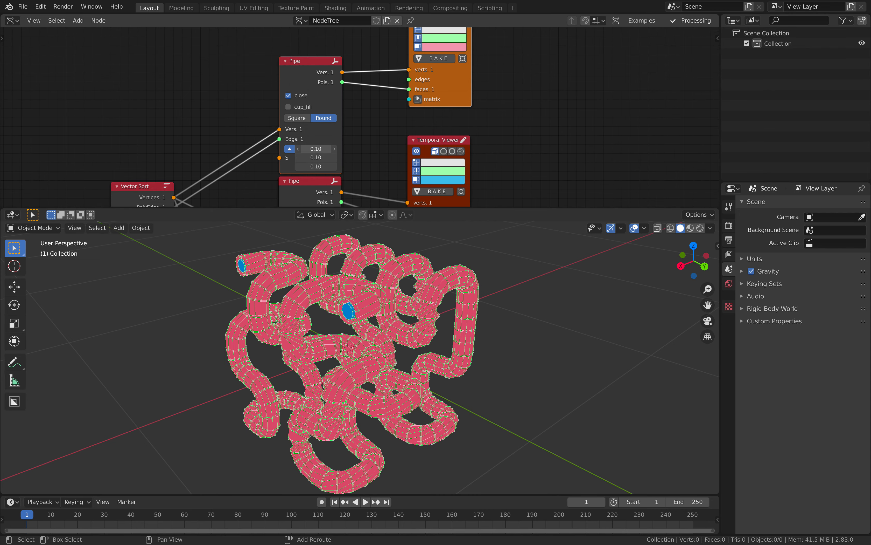
pyautogui.click(303, 95)
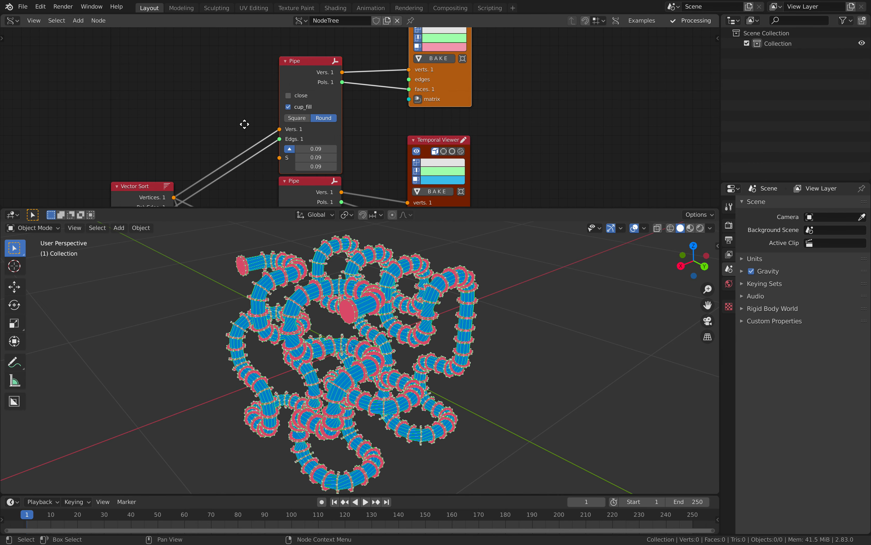
pyautogui.moveTo(245, 125); pyautogui.dragTo(273, 44, button='middle')
pyautogui.click(224, 92)
# - Try larger flange sizes, return to 0.09, and orbit to view the red rings
pyautogui.scroll(-2, 212, 108)
pyautogui.moveTo(221, 83); pyautogui.dragTo(231, 77)
pyautogui.moveTo(234, 72); pyautogui.dragTo(182, 160, button='middle')
pyautogui.scroll(2, 302, 136)
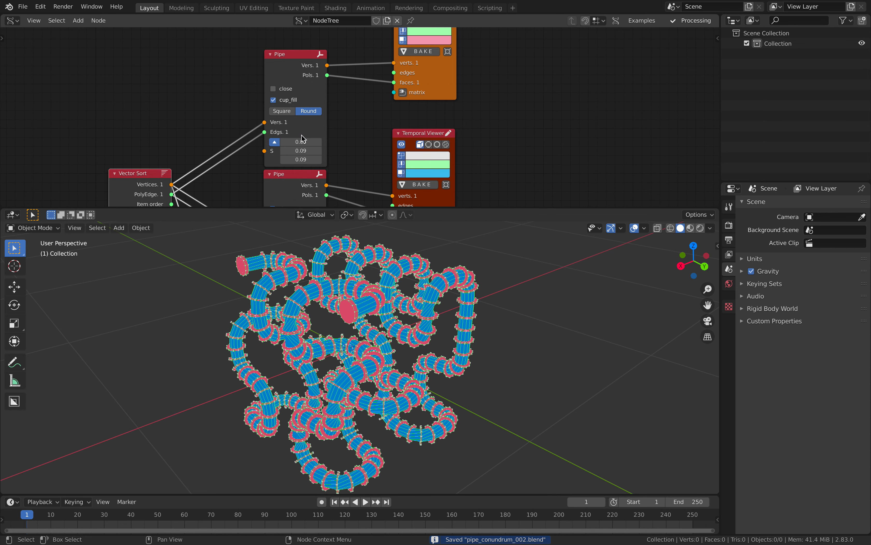
pyautogui.moveTo(302, 141); pyautogui.dragTo(282, 145)
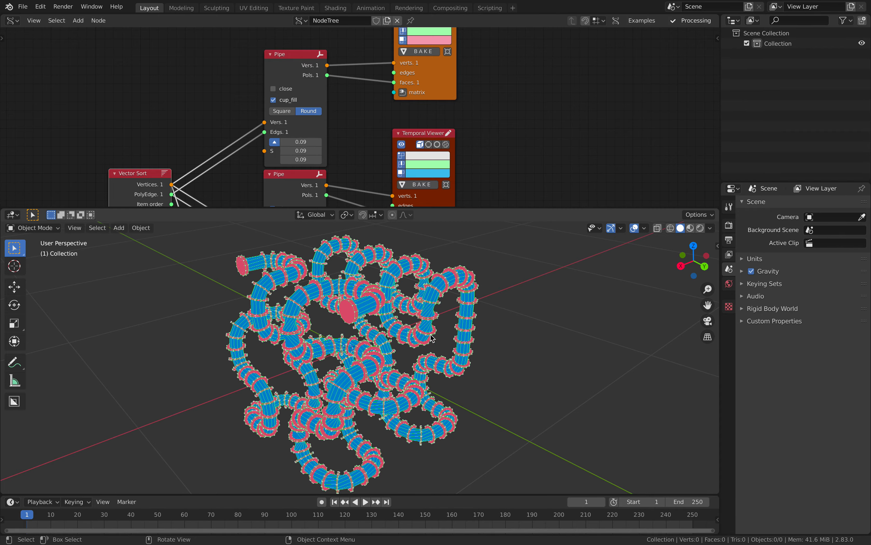
pyautogui.moveTo(425, 341); pyautogui.dragTo(437, 233, button='middle')
pyautogui.scroll(-2, 478, 136)
# - Bake both viewers into meshes Sv_0 and Sv_0.001 and shift them along Y
pyautogui.click(392, 58)
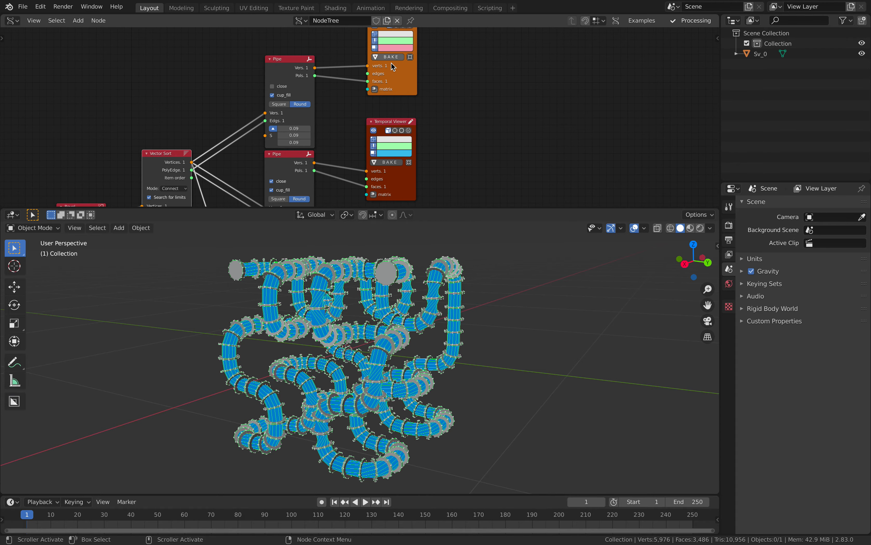
pyautogui.click(385, 164)
pyautogui.moveTo(346, 290); pyautogui.dragTo(407, 311, button='middle')
pyautogui.press('a')
pyautogui.press('g')
pyautogui.press('y')
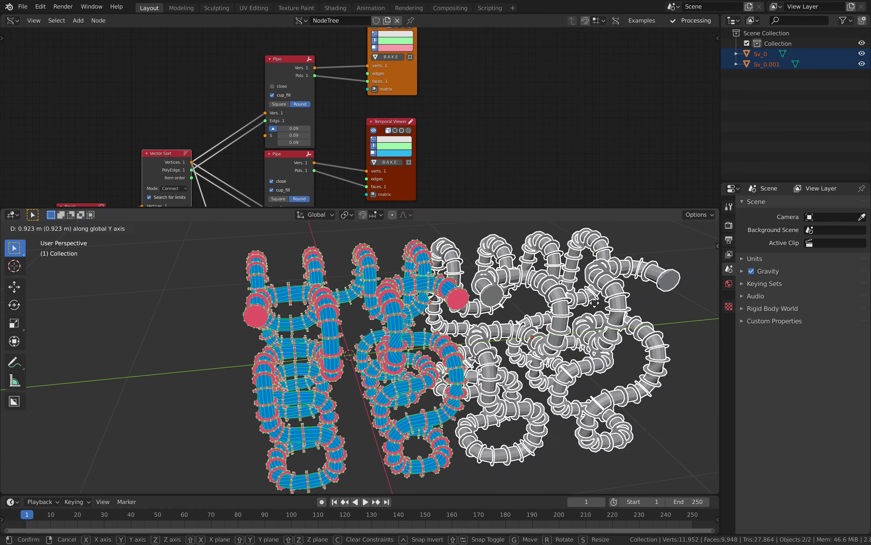
pyautogui.click(636, 291)
pyautogui.moveTo(636, 291); pyautogui.dragTo(499, 318, button='middle')
pyautogui.hotkey('alt', 'a')
# - Save the file and move the Bevel a Curve node up into view
pyautogui.hotkey('ctrl', 's')
pyautogui.scroll(-1, 431, 151)
pyautogui.moveTo(432, 145); pyautogui.dragTo(451, 78, button='middle')
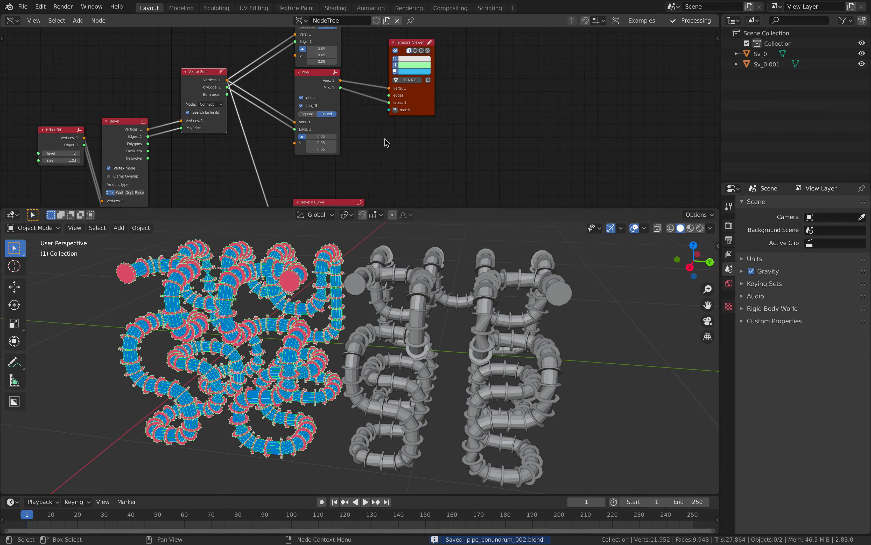
pyautogui.moveTo(347, 202); pyautogui.dragTo(345, 160, button='middle')
pyautogui.moveTo(344, 160); pyautogui.dragTo(343, 131)
pyautogui.moveTo(261, 126); pyautogui.dragTo(294, 120, button='middle')
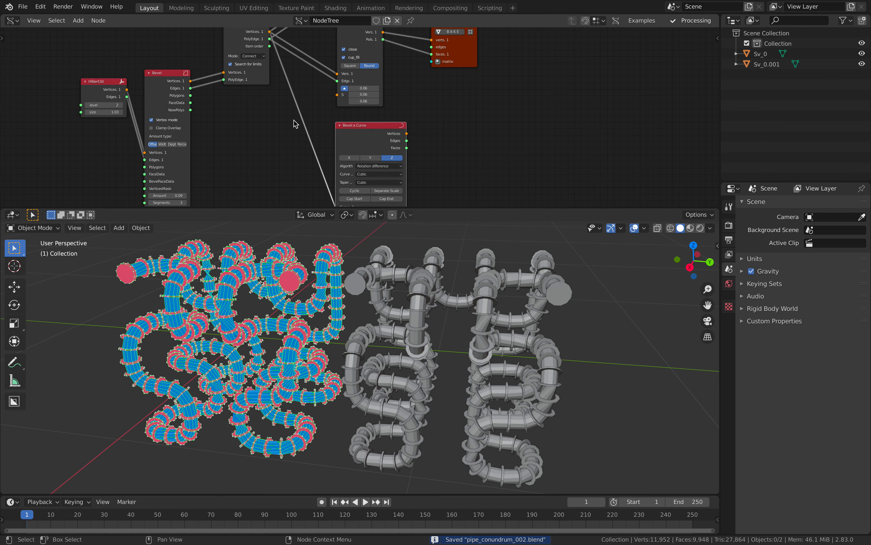
pyautogui.press('s')
pyautogui.press('Escape')
# - Set the Bevel node's Amount to 0.05
pyautogui.moveTo(178, 195)
pyautogui.mouseDown()
pyautogui.moveTo(193, 195)
pyautogui.moveTo(183, 195)
pyautogui.mouseUp()
pyautogui.moveTo(273, 285); pyautogui.dragTo(234, 283, button='middle')
pyautogui.moveTo(209, 108); pyautogui.dragTo(331, 71, button='middle')
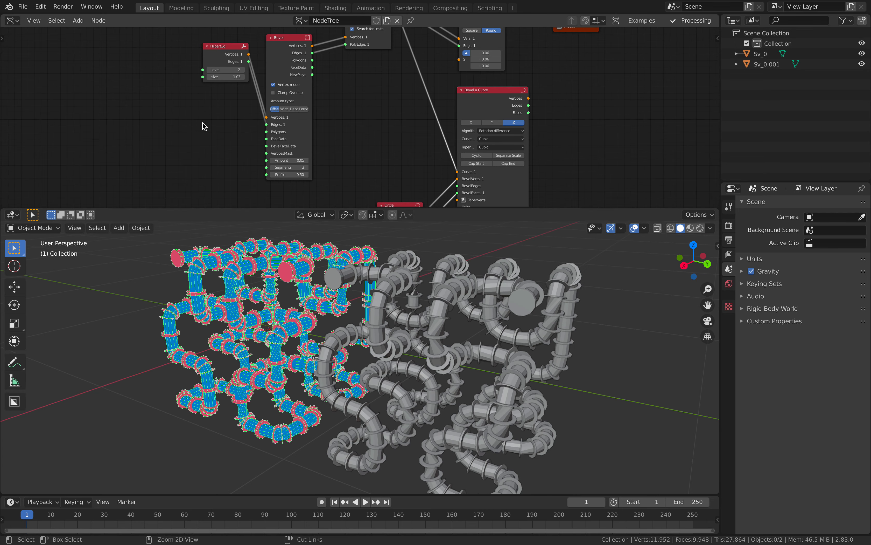
# - Save, then add a Random Num Gen node next to the Bevel node
pyautogui.click(204, 126)
pyautogui.hotkey('ctrl', 's')
pyautogui.scroll(2, 177, 140)
pyautogui.hotkey('alt', 'space')
pyautogui.write('random num')
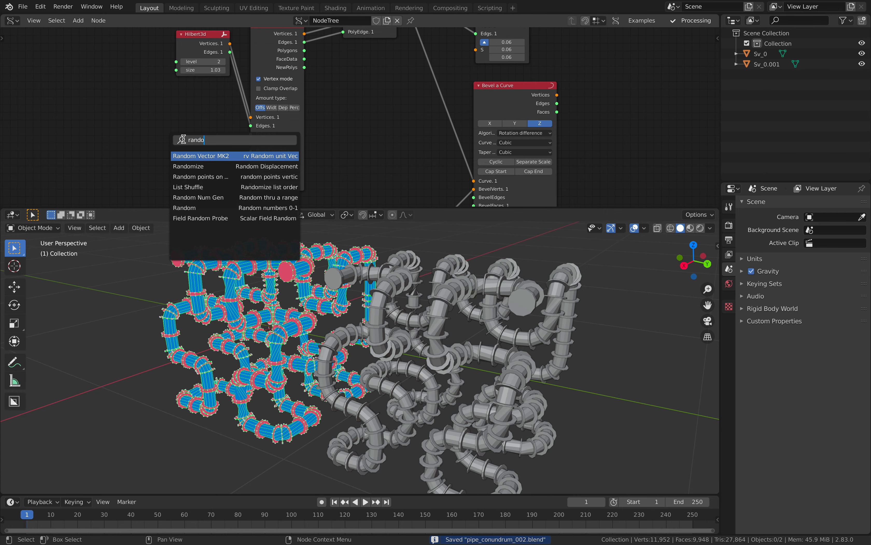
pyautogui.press('Return')
pyautogui.click(150, 116)
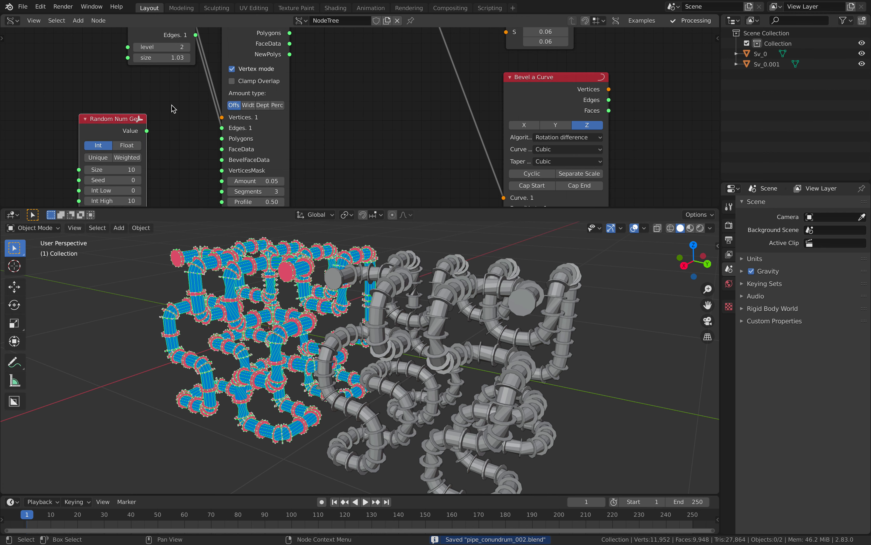
# - Set the random Int High to 1 and link Value to the Bevel's VerticesMask
pyautogui.scroll(2, 224, 98)
pyautogui.moveTo(154, 100); pyautogui.dragTo(147, 98)
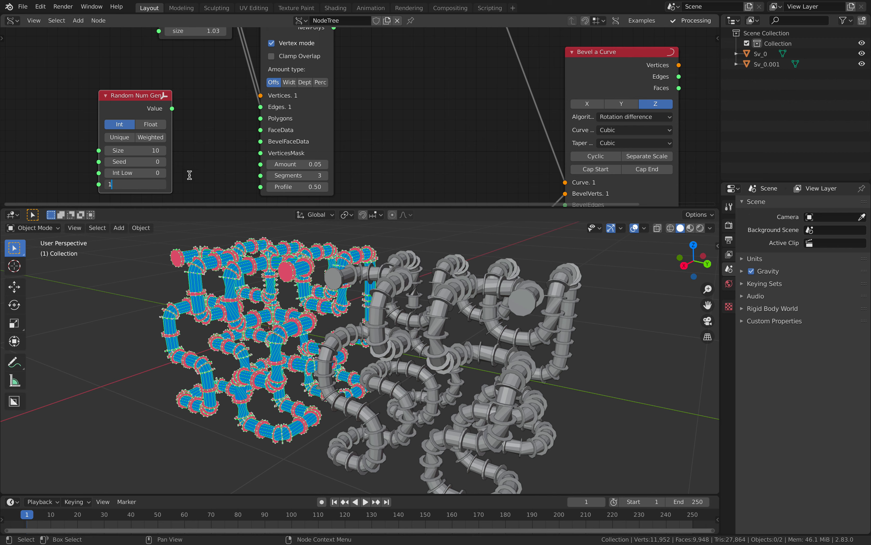
pyautogui.press('Return')
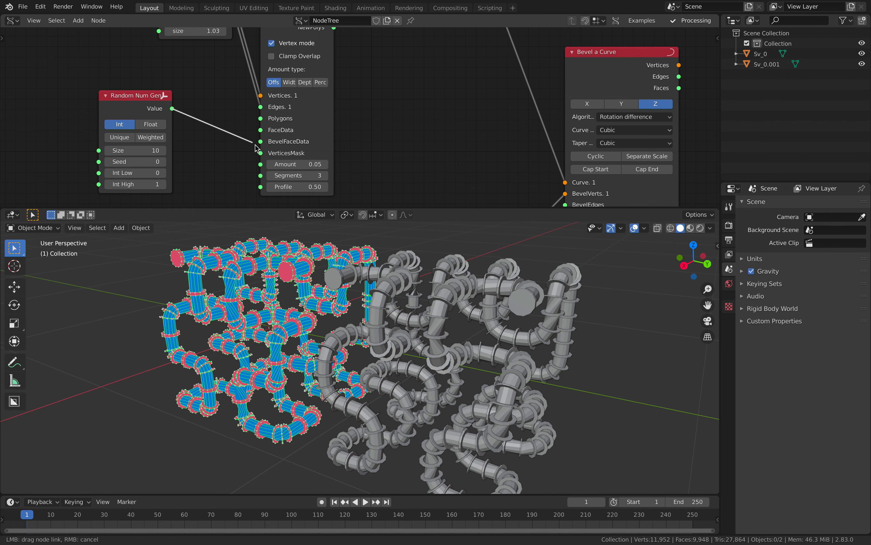
pyautogui.moveTo(260, 153); pyautogui.dragTo(260, 153)
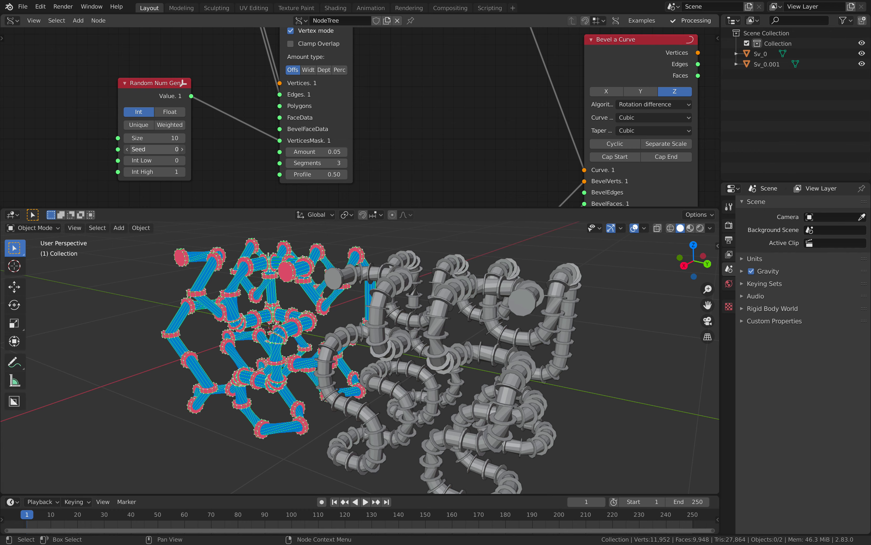
# - Vary the random seed while comparing bevel patterns, ending at Size 78 and Seed 132
pyautogui.moveTo(164, 150); pyautogui.dragTo(190, 149)
pyautogui.moveTo(225, 308); pyautogui.dragTo(268, 309, button='middle')
pyautogui.moveTo(164, 149); pyautogui.dragTo(202, 139)
pyautogui.moveTo(214, 378); pyautogui.dragTo(247, 371, button='middle')
pyautogui.keyDown('shift'); pyautogui.moveTo(216, 400); pyautogui.dragTo(234, 357, button='middle'); pyautogui.keyUp('shift')
pyautogui.moveTo(155, 149); pyautogui.dragTo(225, 149)
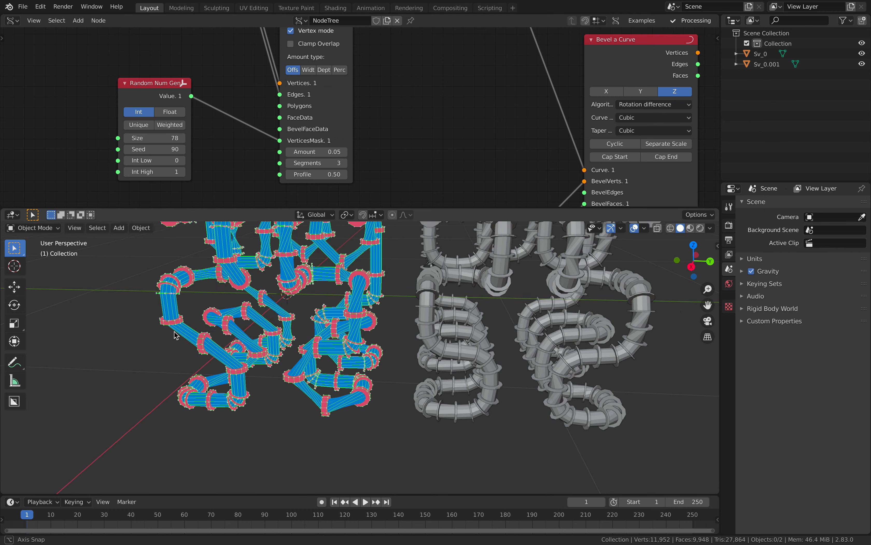
pyautogui.moveTo(174, 331)
pyautogui.mouseDown(button='middle')
pyautogui.moveTo(183, 304)
pyautogui.moveTo(177, 337)
pyautogui.mouseUp(button='middle')
pyautogui.scroll(-1, 177, 336)
pyautogui.moveTo(153, 150); pyautogui.dragTo(213, 149)
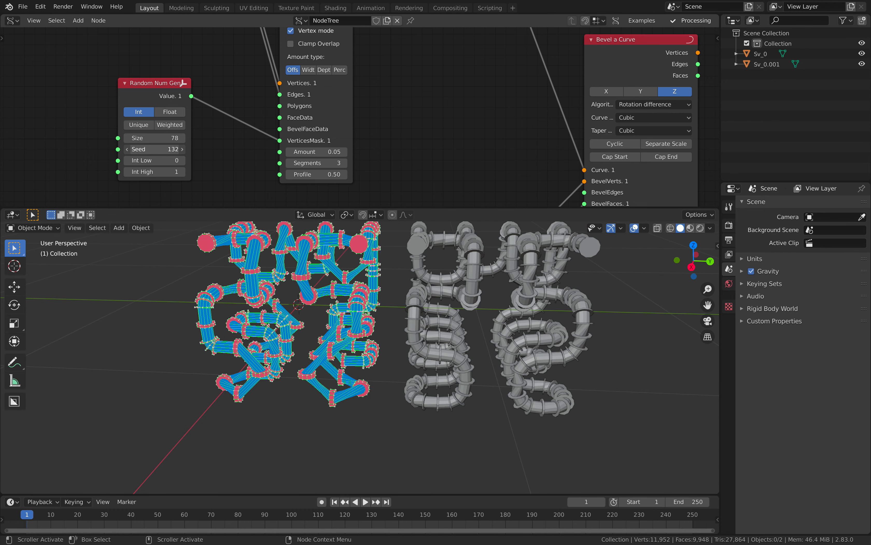
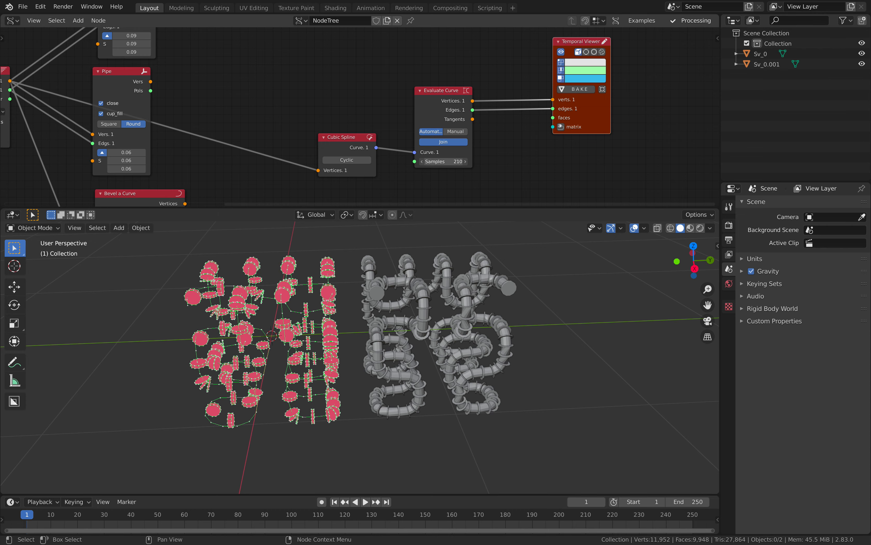
# - Save, then duplicate the Pipe node and place the copy above the viewer
pyautogui.moveTo(447, 299); pyautogui.dragTo(420, 301, button='middle')
pyautogui.moveTo(410, 77); pyautogui.dragTo(379, 106, button='middle')
pyautogui.scroll(-2, 375, 104)
pyautogui.hotkey('ctrl', 's')
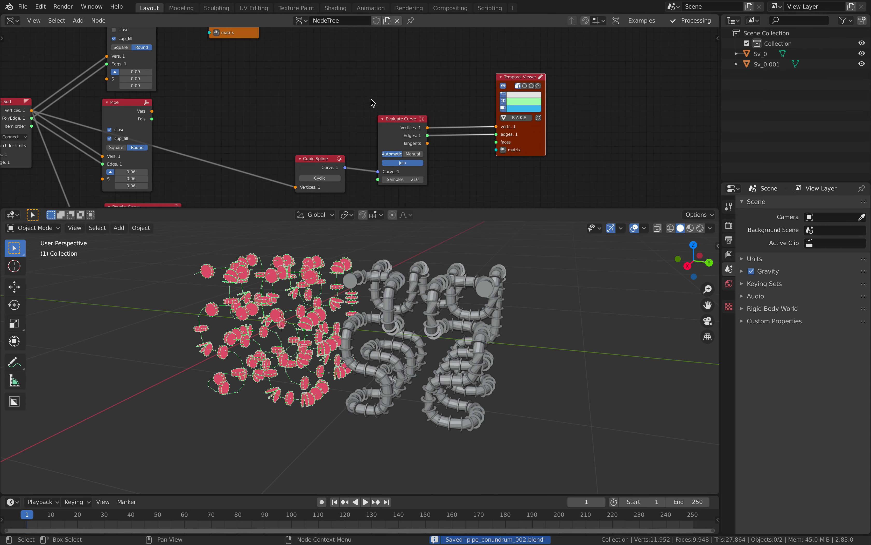
pyautogui.moveTo(286, 73); pyautogui.dragTo(255, 131, button='middle')
pyautogui.hotkey('shift', 'd')
pyautogui.click(439, 81)
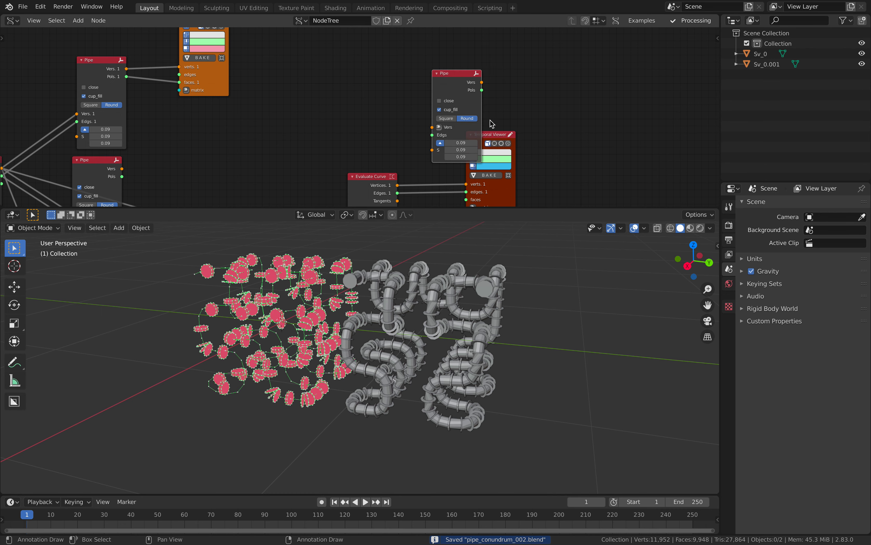
pyautogui.moveTo(365, 179); pyautogui.dragTo(367, 147, button='middle')
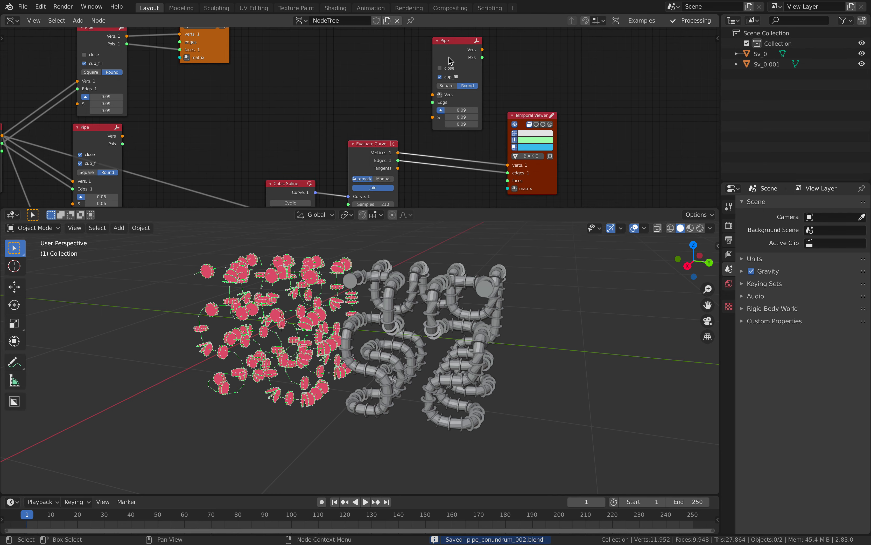
# - Link the new Pipe between Evaluate Curve and Temporal Viewer, with Pols feeding the viewer's faces
pyautogui.keyDown('shift'); pyautogui.click(528, 116); pyautogui.keyUp('shift')
pyautogui.press('f')
pyautogui.moveTo(521, 68); pyautogui.dragTo(525, 91, button='middle')
pyautogui.moveTo(460, 71); pyautogui.dragTo(455, 104)
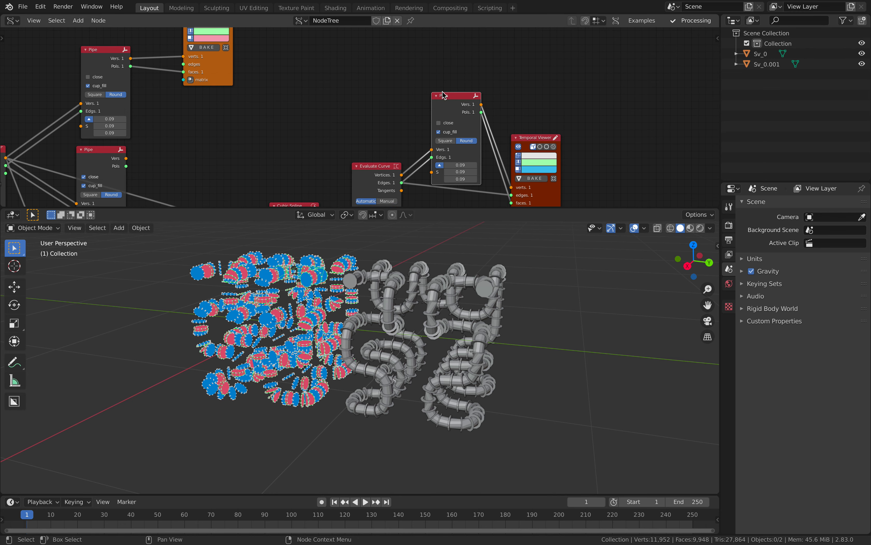
pyautogui.scroll(2, 443, 96)
pyautogui.moveTo(498, 154); pyautogui.dragTo(468, 95, button='middle')
pyautogui.moveTo(506, 156); pyautogui.dragTo(474, 146)
pyautogui.moveTo(474, 146); pyautogui.dragTo(473, 160, button='middle')
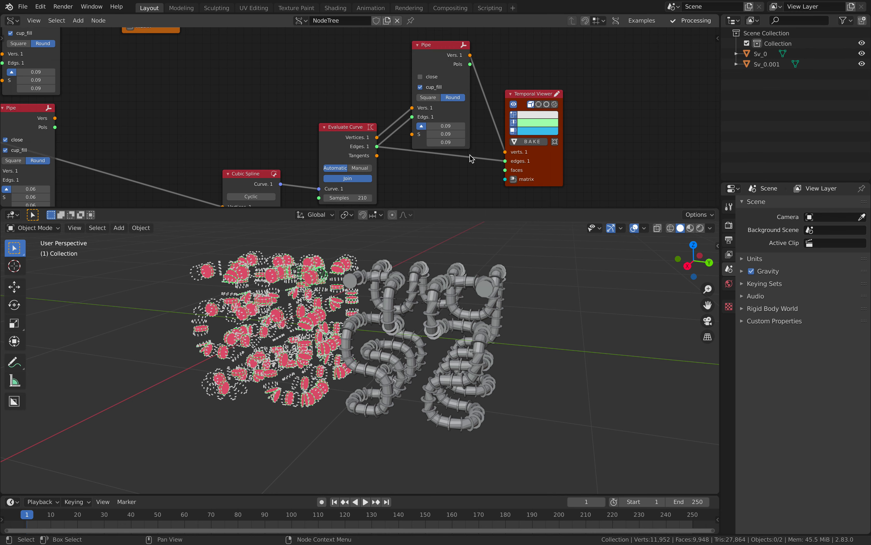
pyautogui.moveTo(506, 170); pyautogui.dragTo(506, 170)
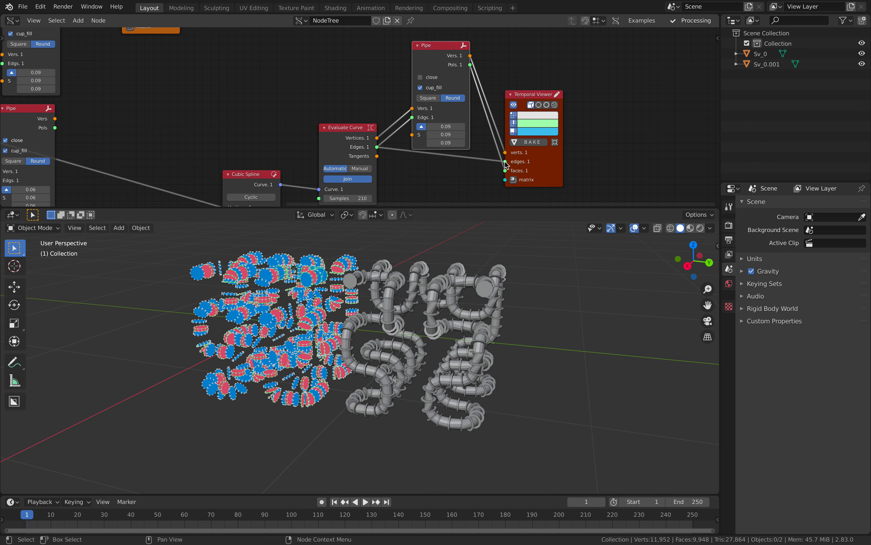
pyautogui.moveTo(464, 107); pyautogui.dragTo(466, 128)
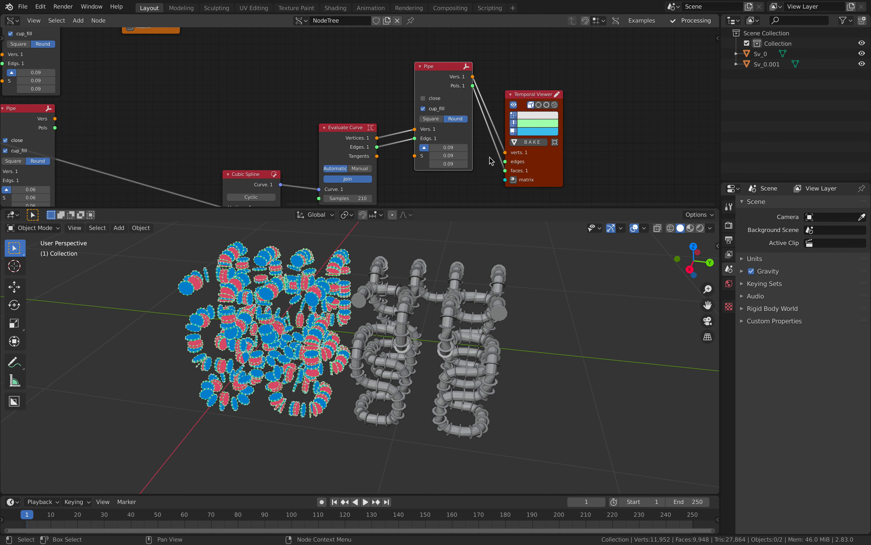
# - Enable close and disable cup_fill on the new Pipe node
pyautogui.moveTo(444, 166); pyautogui.dragTo(440, 131, button='middle')
pyautogui.moveTo(284, 76); pyautogui.dragTo(341, 127, button='middle')
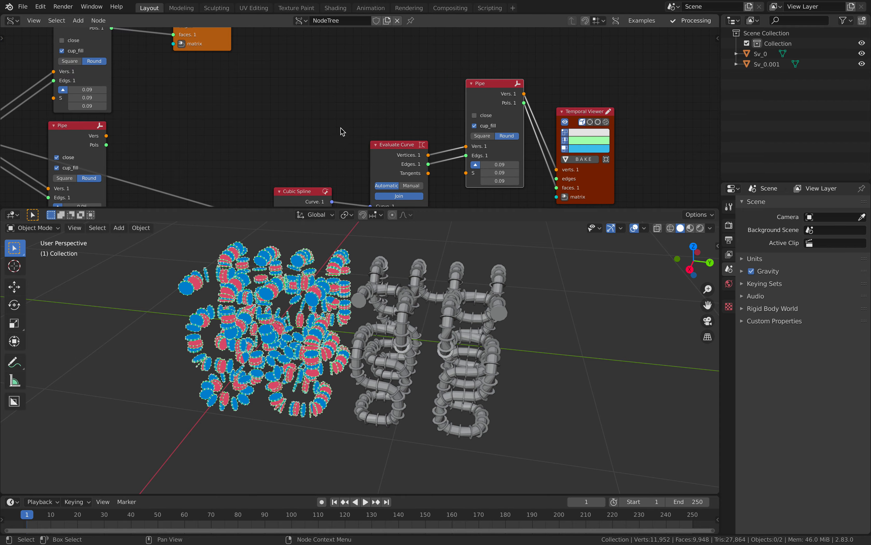
pyautogui.moveTo(454, 132); pyautogui.dragTo(392, 101, button='middle')
pyautogui.click(419, 93)
pyautogui.click(420, 83)
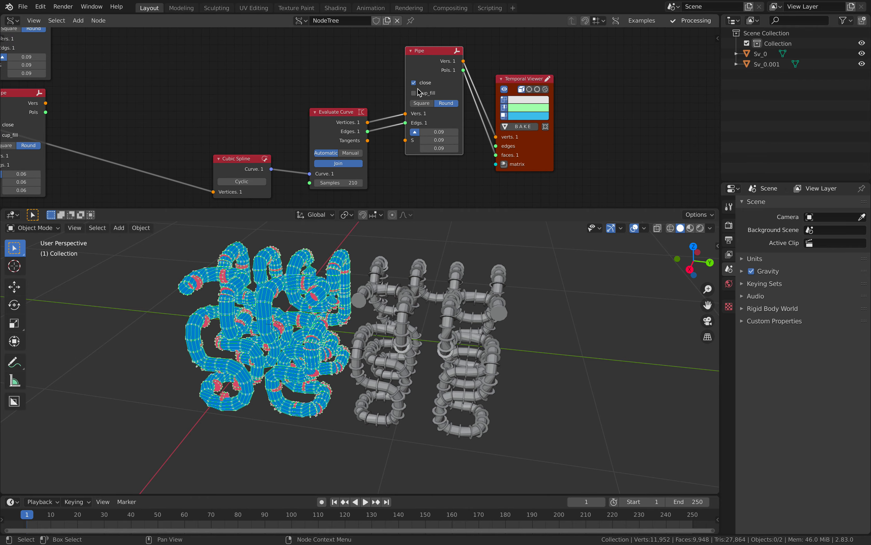
pyautogui.moveTo(317, 259); pyautogui.dragTo(325, 293, button='middle')
# - Set the Evaluate Curve Samples to 226 and save
pyautogui.hotkey('ctrl', 's')
pyautogui.moveTo(395, 199); pyautogui.dragTo(381, 157, button='middle')
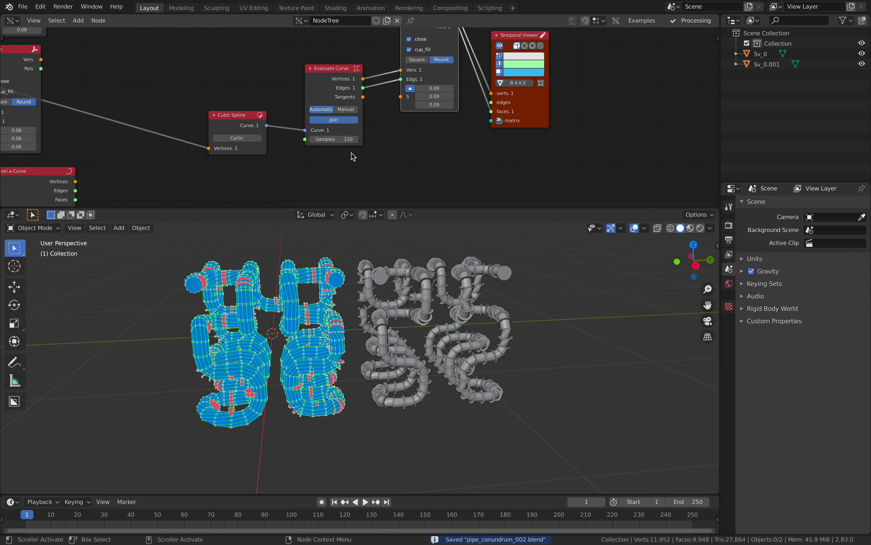
pyautogui.moveTo(334, 139); pyautogui.dragTo(350, 139)
pyautogui.moveTo(348, 354); pyautogui.dragTo(314, 365, button='middle')
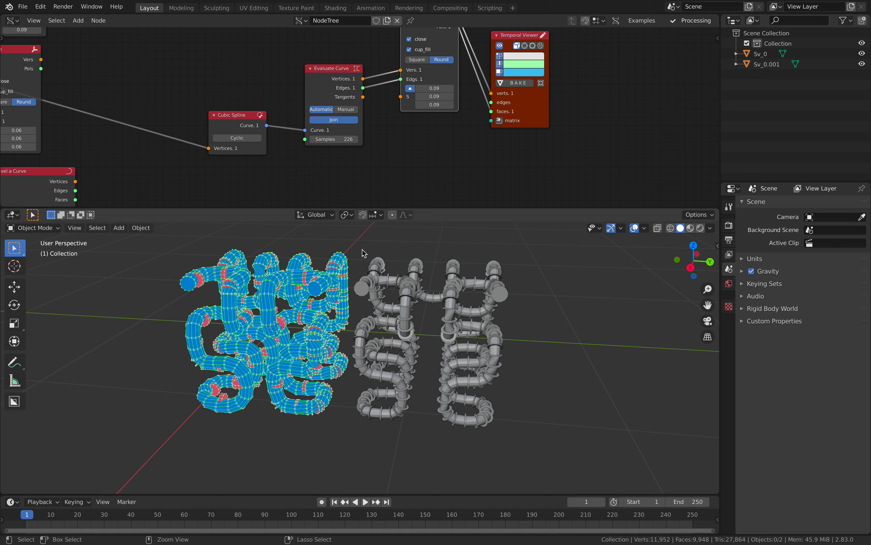
pyautogui.hotkey('ctrl', 's')
# - Bake the closed pipes as Sv_0.002, move it along Y to −1.2026 m, and save
pyautogui.moveTo(416, 183); pyautogui.dragTo(374, 220, button='middle')
pyautogui.keyDown('shift'); pyautogui.moveTo(393, 268); pyautogui.dragTo(464, 270, button='middle'); pyautogui.keyUp('shift')
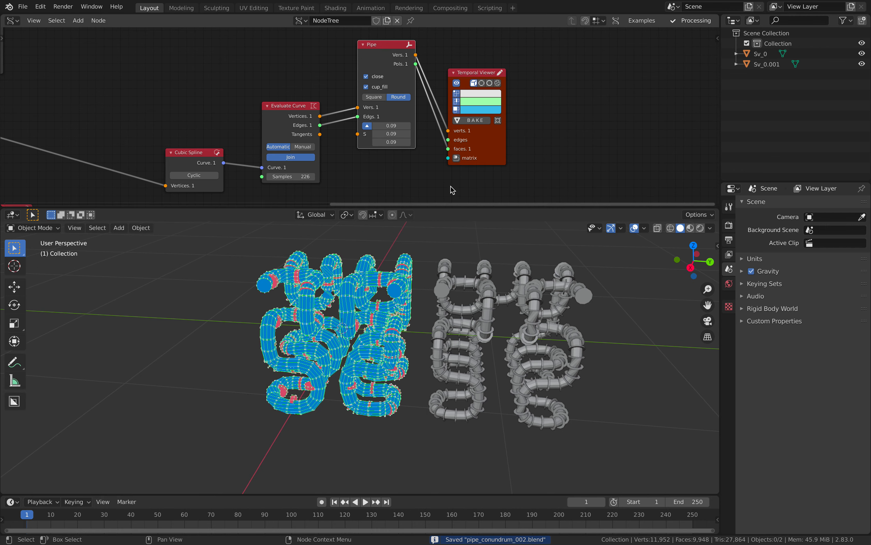
pyautogui.click(469, 121)
pyautogui.click(347, 283)
pyautogui.press('g')
pyautogui.press('y')
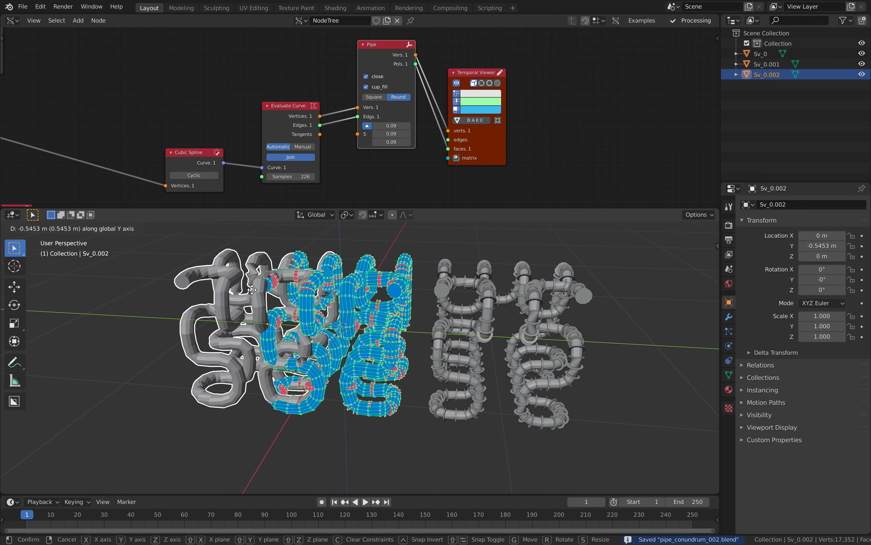
pyautogui.click(185, 287)
pyautogui.moveTo(184, 291); pyautogui.dragTo(362, 360, button='middle')
pyautogui.click(392, 317)
pyautogui.hotkey('ctrl', 's')
# - Rearrange the Temporal Viewer, Pipe and Evaluate Curve nodes
pyautogui.scroll(-3, 541, 189)
pyautogui.moveTo(544, 189); pyautogui.dragTo(462, 174, button='middle')
pyautogui.moveTo(420, 125); pyautogui.dragTo(447, 58)
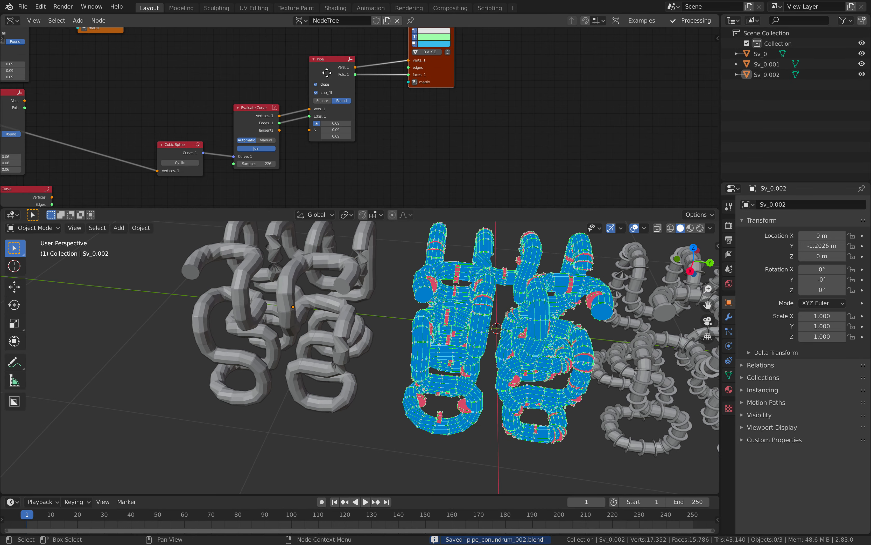
pyautogui.moveTo(327, 73); pyautogui.dragTo(339, 53)
pyautogui.moveTo(263, 96); pyautogui.dragTo(376, 89, button='middle')
pyautogui.moveTo(370, 105); pyautogui.dragTo(369, 100)
# - Reduce the curve Samples and wire Evaluate Curve's outputs straight into the Temporal Viewer
pyautogui.moveTo(371, 151); pyautogui.dragTo(355, 145)
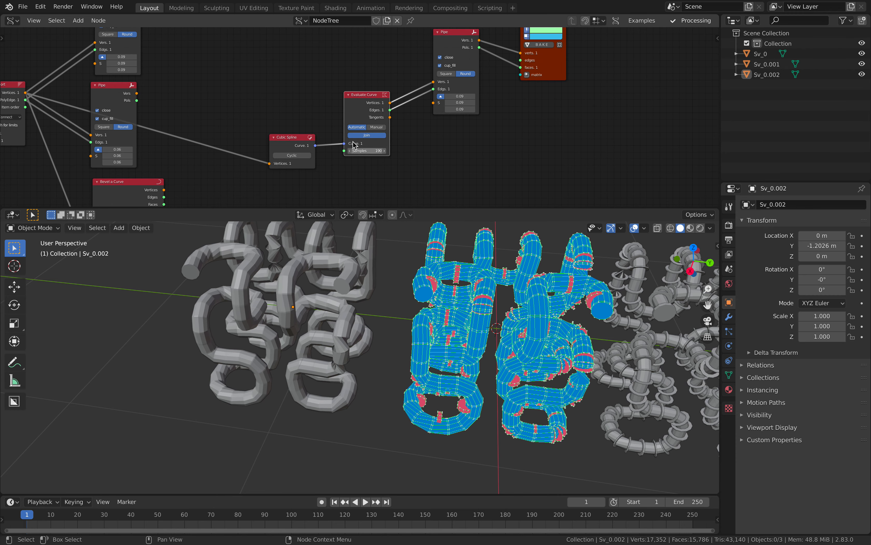
pyautogui.moveTo(299, 138); pyautogui.dragTo(299, 122)
pyautogui.moveTo(370, 105); pyautogui.dragTo(365, 102)
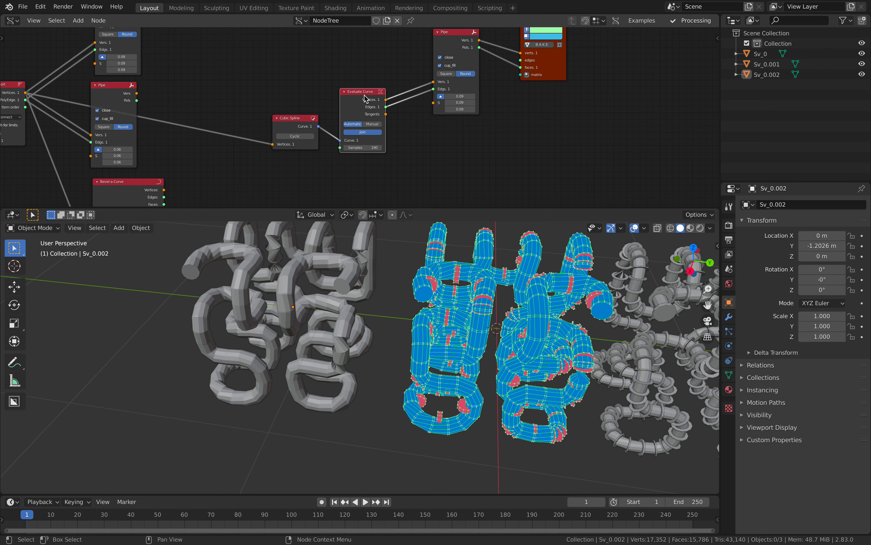
pyautogui.keyDown('ctrl'); pyautogui.click(367, 94); pyautogui.keyUp('ctrl')
pyautogui.moveTo(386, 57); pyautogui.dragTo(364, 96, button='middle')
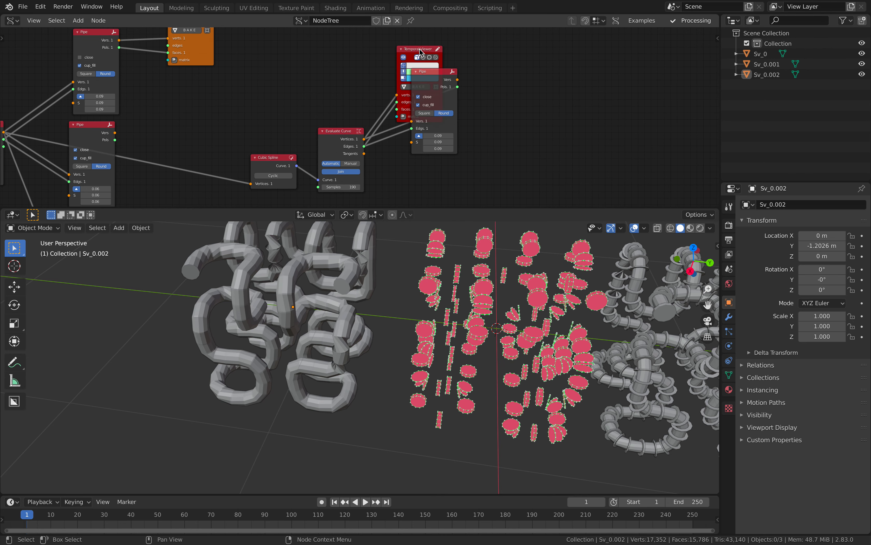
# - Delete the extra Pipe node and place the Temporal Viewer beside Evaluate Curve
pyautogui.moveTo(419, 48); pyautogui.dragTo(423, 156)
pyautogui.press('x')
pyautogui.moveTo(421, 163); pyautogui.dragTo(420, 125, button='middle')
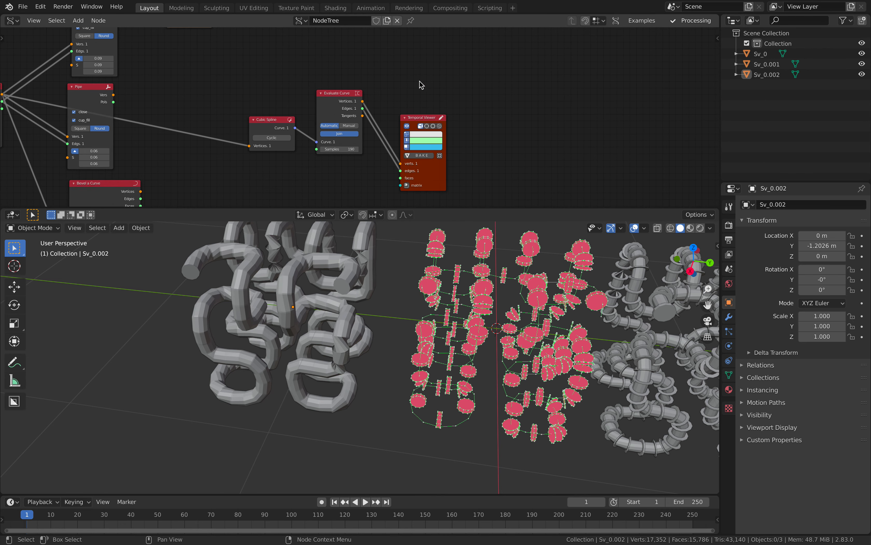
pyautogui.moveTo(418, 119); pyautogui.dragTo(429, 74)
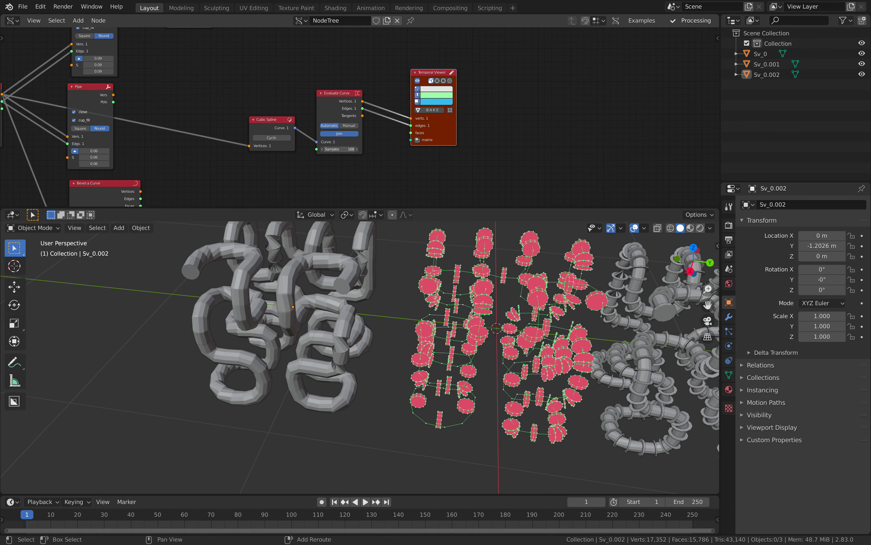
# - Set the curve Samples to 472 and bake the bare curve into a new mesh
pyautogui.moveTo(339, 149); pyautogui.dragTo(329, 149)
pyautogui.moveTo(434, 333); pyautogui.dragTo(433, 294, button='middle')
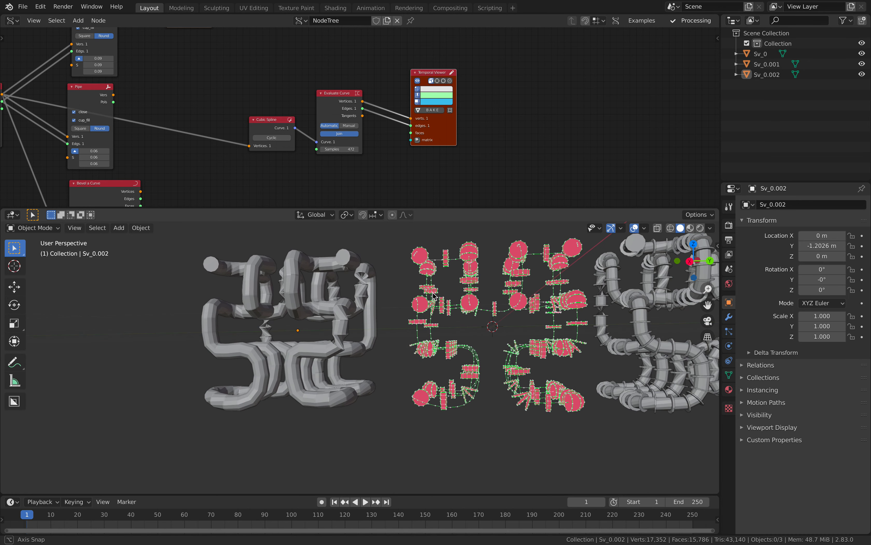
pyautogui.scroll(1, 346, 158)
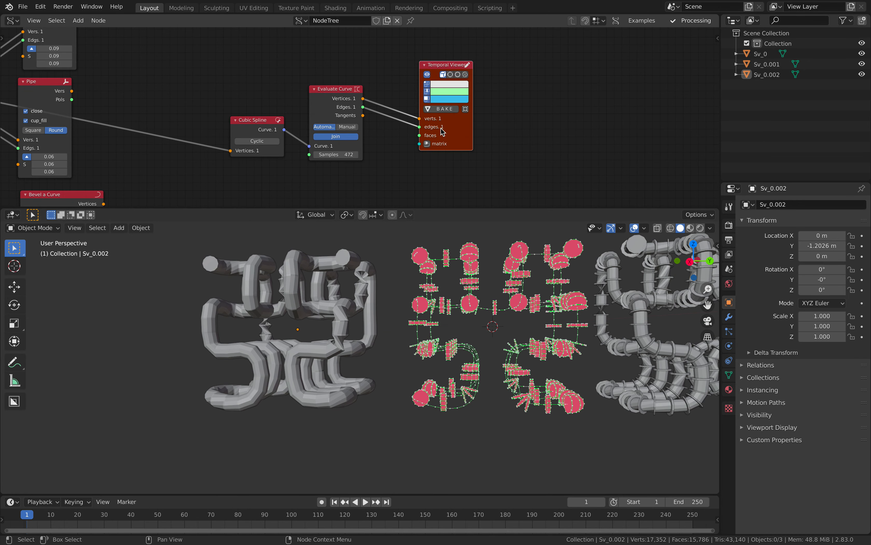
pyautogui.click(445, 109)
# - Move the new Sv_0.003 mesh to X 1.9349 m
pyautogui.press('g')
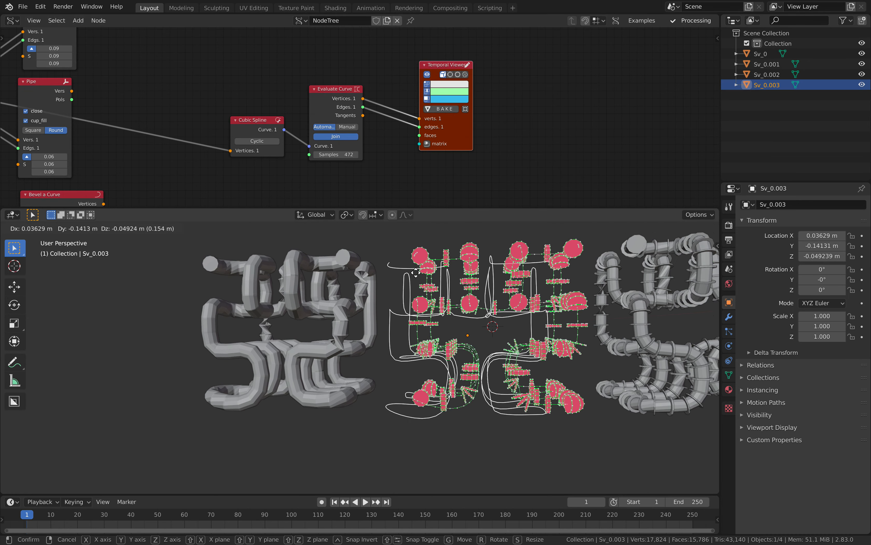
pyautogui.press('x')
pyautogui.click(283, 286)
pyautogui.scroll(-2, 353, 321)
pyautogui.moveTo(381, 328); pyautogui.dragTo(303, 377, button='middle')
pyautogui.scroll(-4, 385, 340)
pyautogui.press('g')
pyautogui.click(404, 367)
pyautogui.scroll(4, 402, 365)
pyautogui.moveTo(393, 361); pyautogui.dragTo(318, 346, button='middle')
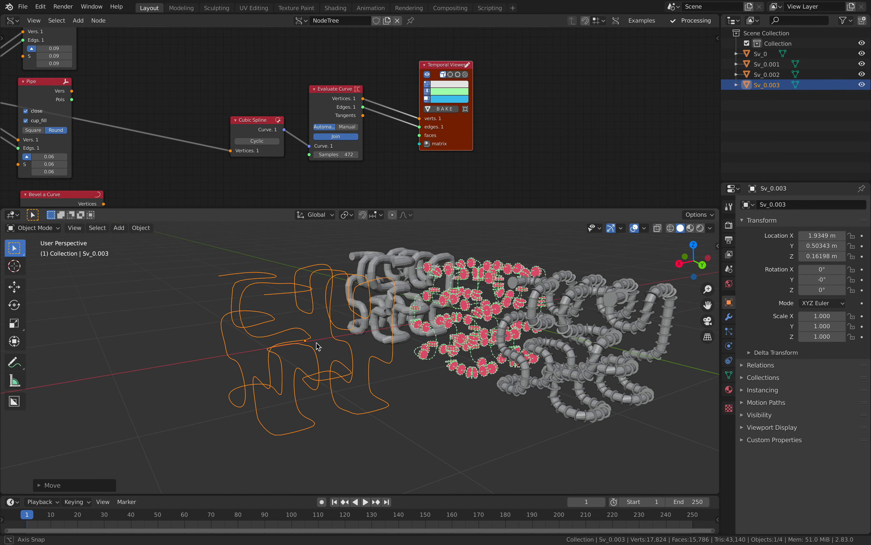
# - Add a Skin modifier to Sv_0.003
pyautogui.click(729, 317)
pyautogui.click(781, 204)
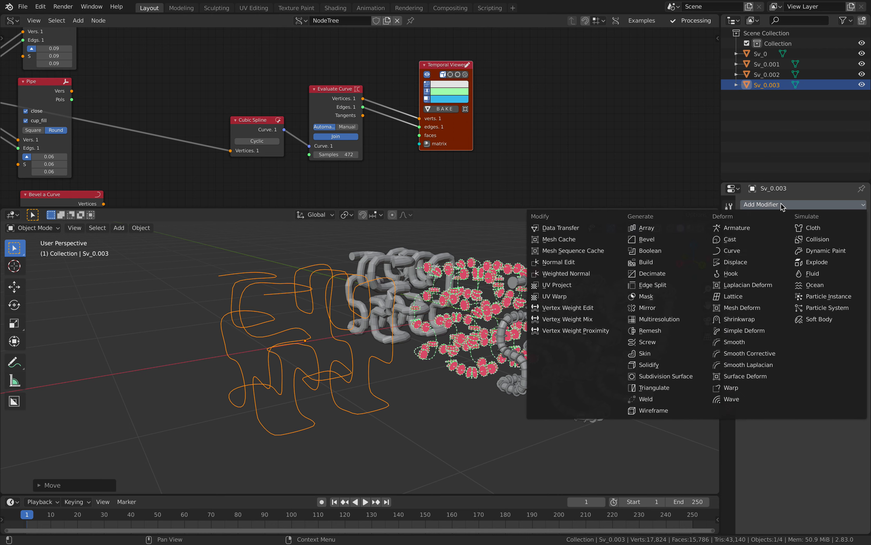
pyautogui.click(698, 357)
pyautogui.moveTo(603, 367); pyautogui.dragTo(541, 353, button='middle')
# - Shrink the skin radius of all vertices by 0.6014 in Edit Mode, then clear the selection
pyautogui.press('Tab')
pyautogui.scroll(-4, 551, 376)
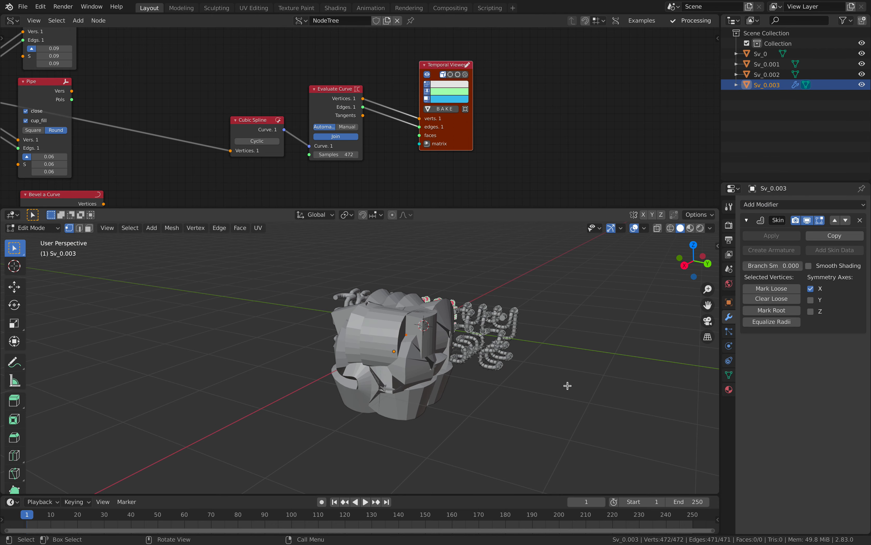
pyautogui.scroll(3, 533, 371)
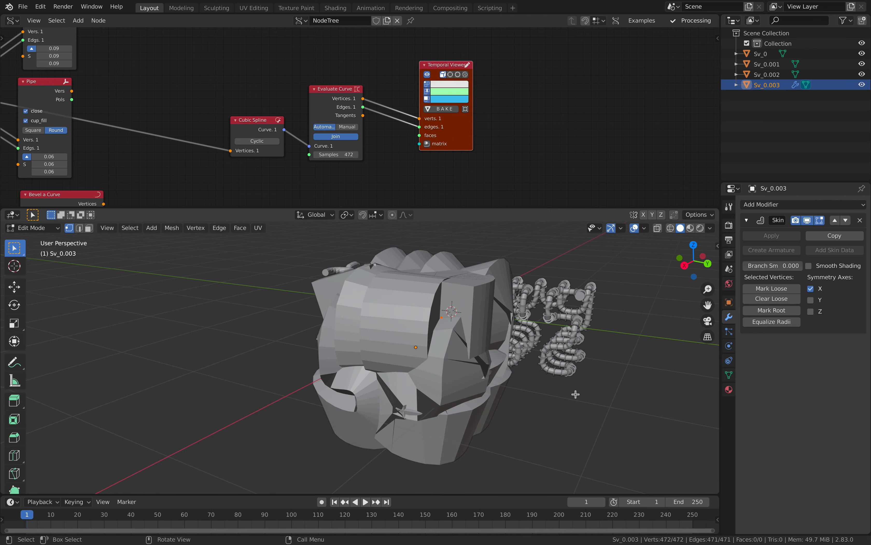
pyautogui.hotkey('ctrl', 'a')
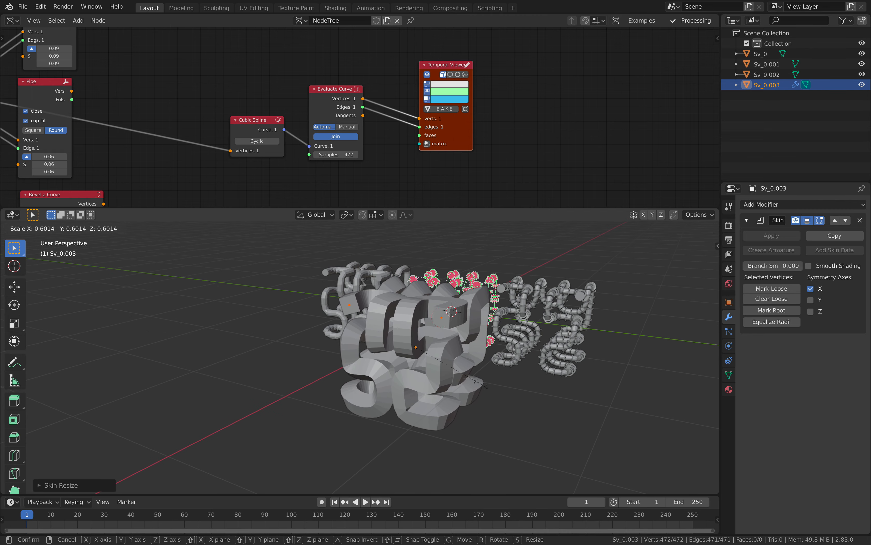
pyautogui.click(471, 380)
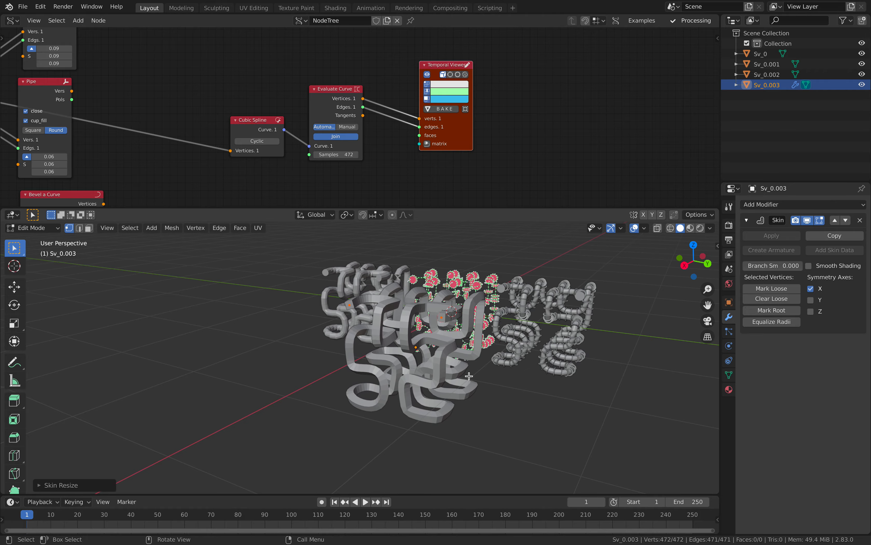
pyautogui.moveTo(472, 380); pyautogui.dragTo(534, 364, button='middle')
pyautogui.press('Tab')
pyautogui.press('a')
pyautogui.press('a')
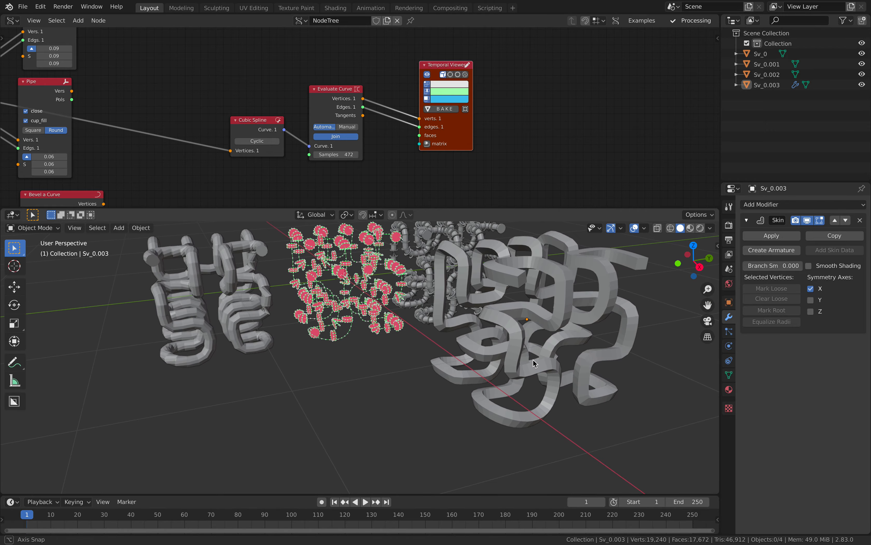
# - Delete the skinned Sv_0.003 object
pyautogui.click(523, 315)
pyautogui.moveTo(523, 314); pyautogui.dragTo(417, 316, button='middle')
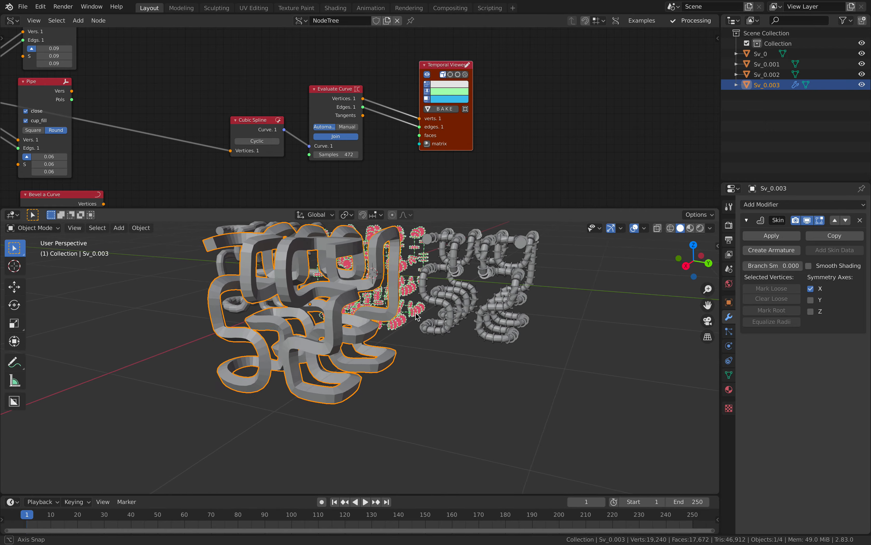
pyautogui.press('Delete')
pyautogui.scroll(3, 417, 316)
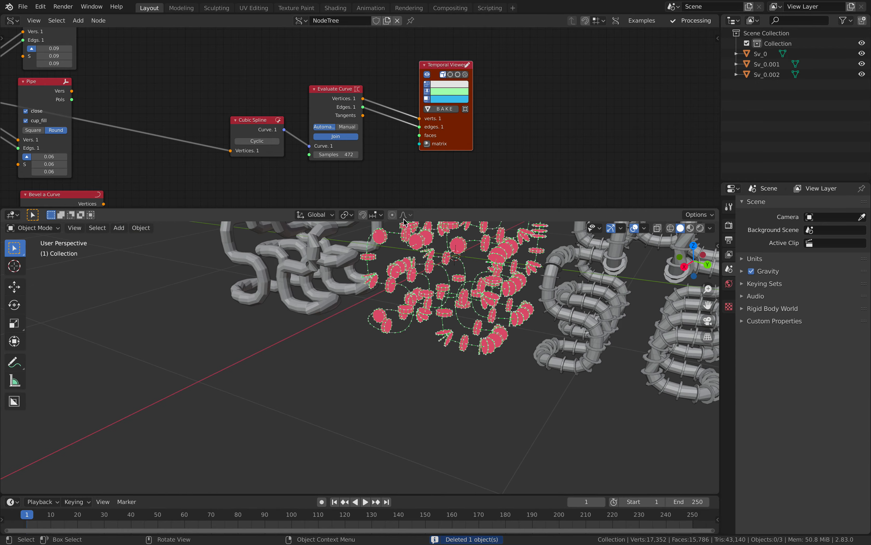
pyautogui.click(264, 120)
pyautogui.scroll(-3, 252, 119)
pyautogui.moveTo(182, 98); pyautogui.dragTo(324, 119, button='middle')
# - Rearrange the upper and lower Pipe nodes in the node tree
pyautogui.moveTo(253, 102); pyautogui.dragTo(352, 123, button='middle')
pyautogui.scroll(2, 352, 123)
pyautogui.moveTo(355, 45); pyautogui.dragTo(348, 33)
pyautogui.scroll(-2, 360, 121)
pyautogui.moveTo(364, 130); pyautogui.dragTo(462, 55)
pyautogui.moveTo(356, 46); pyautogui.dragTo(363, 43)
pyautogui.moveTo(473, 50); pyautogui.dragTo(455, 74, button='middle')
# - Duplicate the viewer, feed it the lower Pipe's Vers and Pols, colour faces light blue, and save
pyautogui.click(455, 73)
pyautogui.hotkey('shift', 'd')
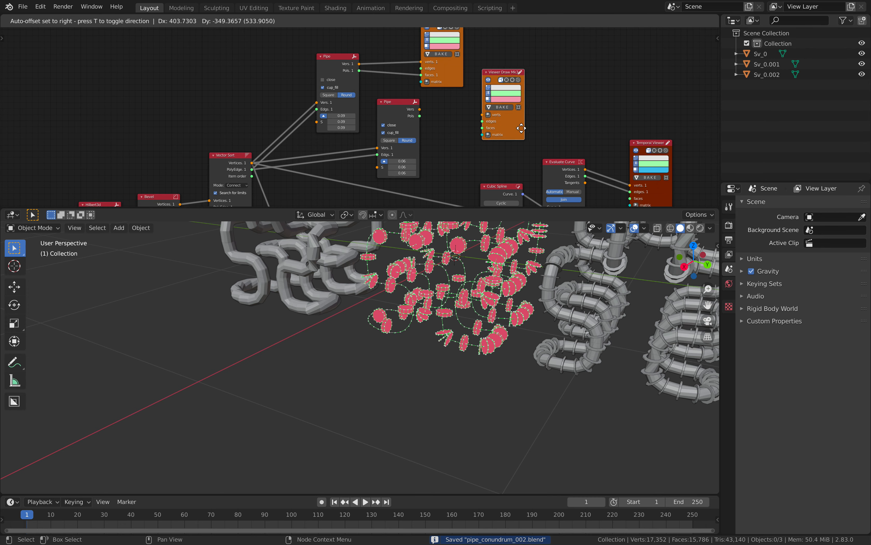
pyautogui.click(518, 129)
pyautogui.keyDown('shift'); pyautogui.click(509, 118); pyautogui.keyUp('shift')
pyautogui.press('f')
pyautogui.click(541, 105)
pyautogui.click(508, 99)
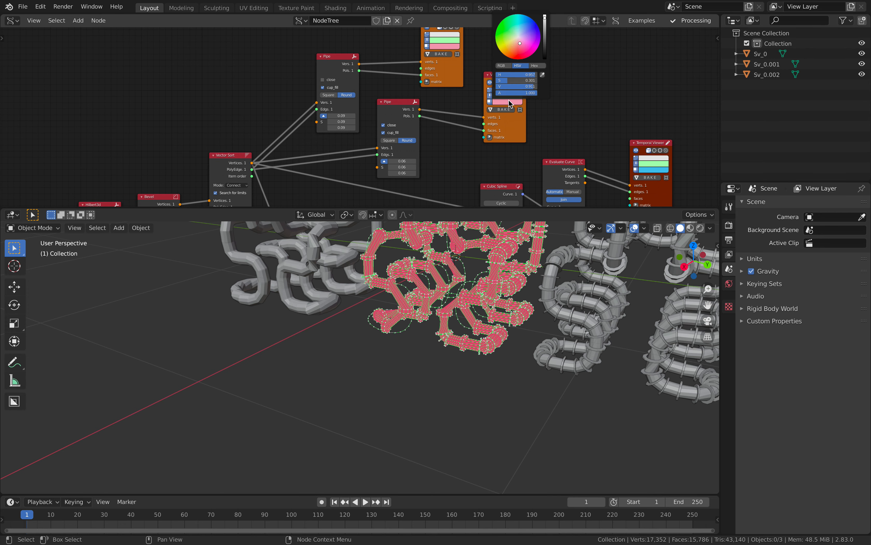
pyautogui.moveTo(518, 48); pyautogui.dragTo(521, 33)
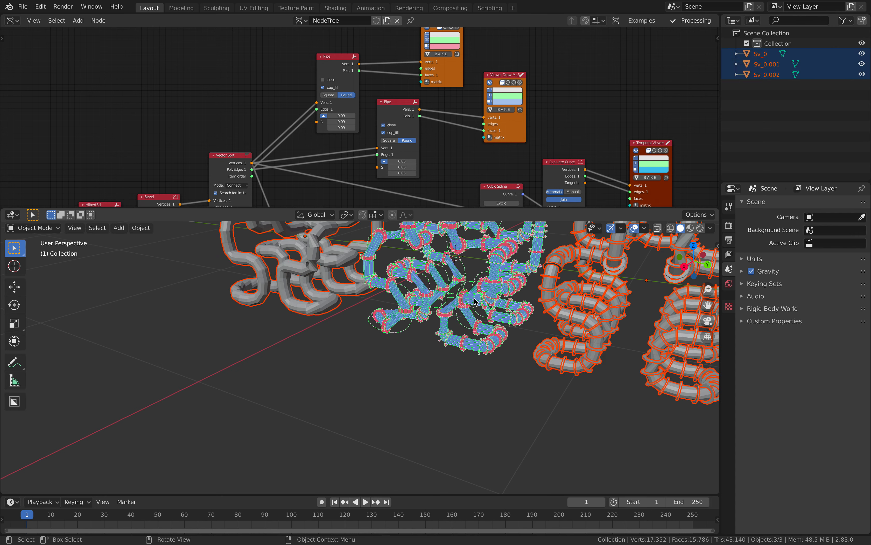
pyautogui.hotkey('ctrl', 's')
# - Rearrange the Vector Sort, Bevel a Curve and Circle nodes, then save
pyautogui.scroll(-2, 301, 142)
pyautogui.moveTo(301, 142); pyautogui.dragTo(340, 85, button='middle')
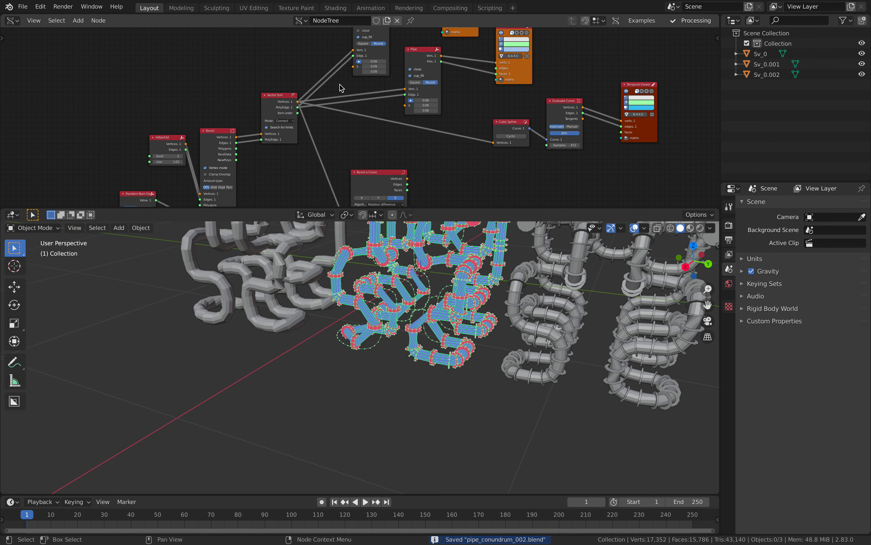
pyautogui.moveTo(281, 104); pyautogui.dragTo(282, 116)
pyautogui.moveTo(368, 179); pyautogui.dragTo(344, 148)
pyautogui.moveTo(350, 149); pyautogui.dragTo(332, 93, button='middle')
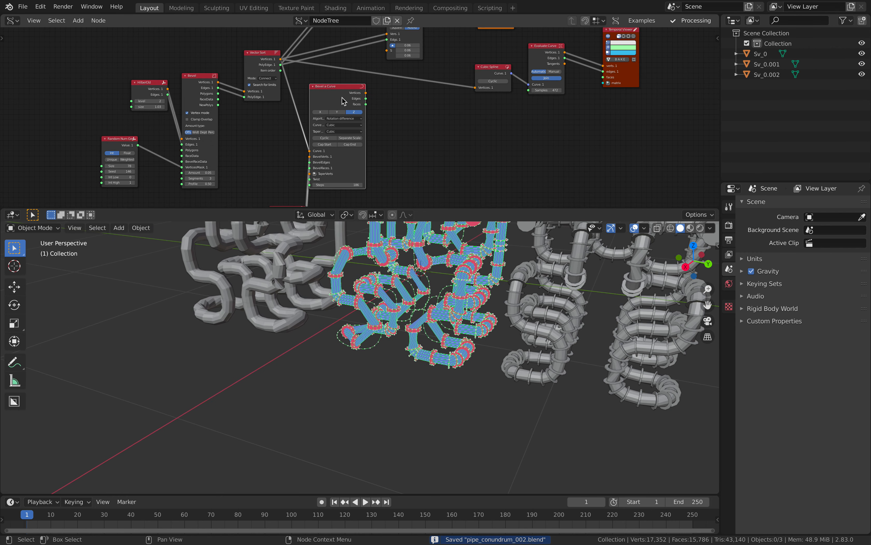
pyautogui.moveTo(337, 98); pyautogui.dragTo(391, 113)
pyautogui.scroll(-1, 383, 136)
pyautogui.moveTo(383, 135); pyautogui.dragTo(379, 101, button='middle')
pyautogui.moveTo(306, 163); pyautogui.dragTo(326, 138)
pyautogui.moveTo(363, 102); pyautogui.dragTo(359, 141, button='middle')
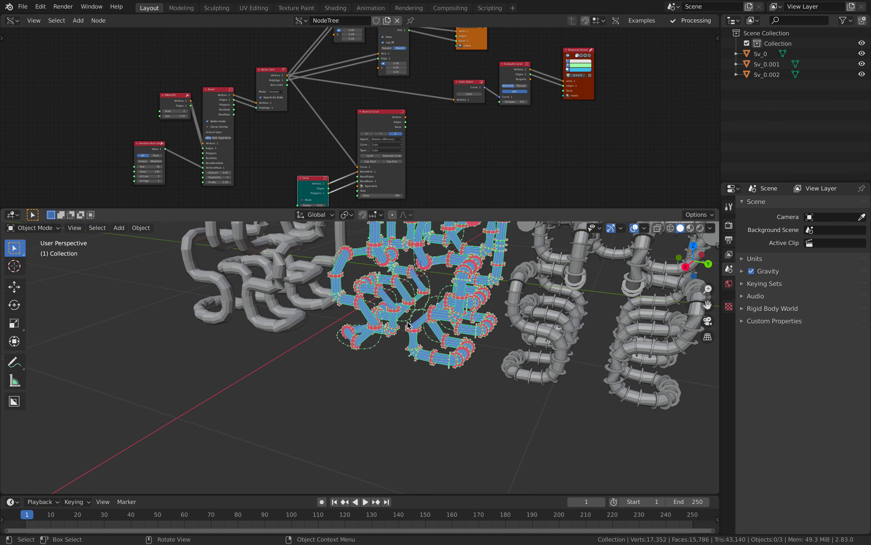
pyautogui.moveTo(390, 313); pyautogui.dragTo(408, 310, button='middle')
pyautogui.scroll(3, 389, 310)
pyautogui.hotkey('ctrl', 's')
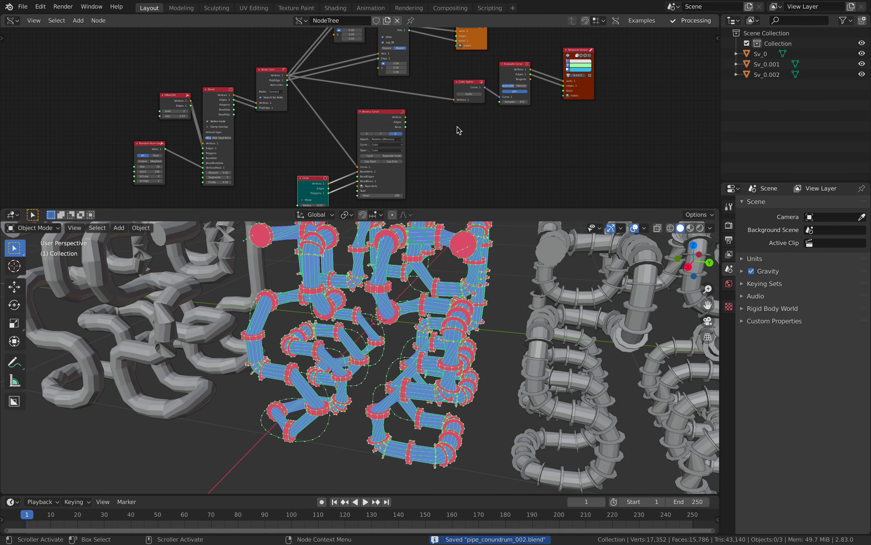
# - Relink the Temporal Viewer to the Vector Sort outputs and place it beside Vector Sort
pyautogui.moveTo(459, 130); pyautogui.dragTo(454, 140, button='middle')
pyautogui.scroll(2, 291, 120)
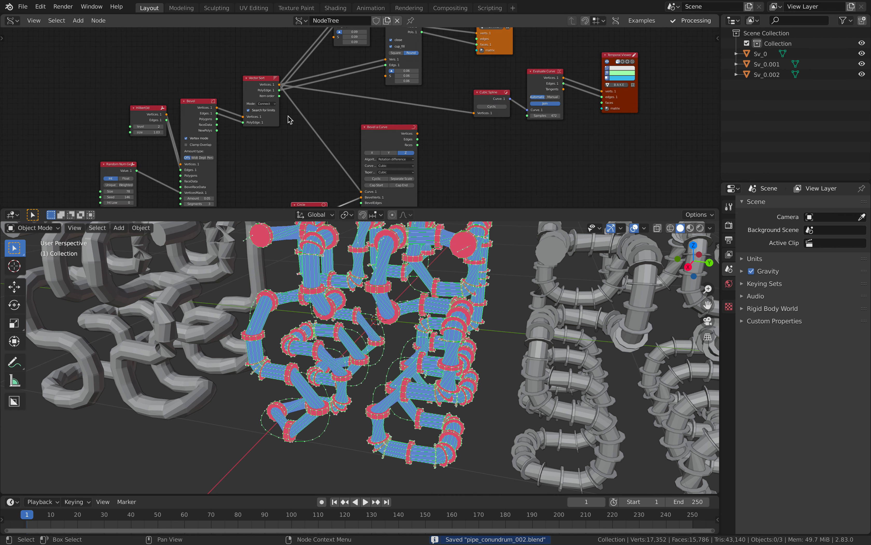
pyautogui.moveTo(254, 86); pyautogui.dragTo(248, 78)
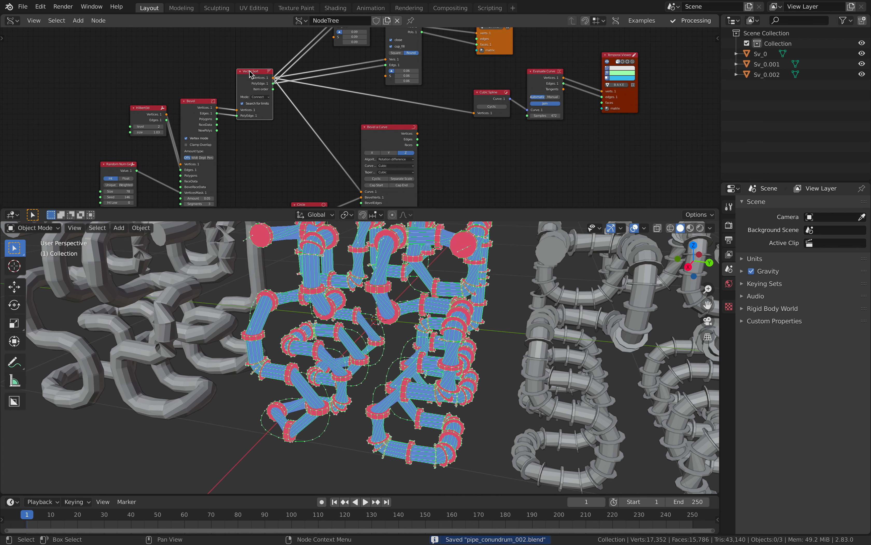
pyautogui.keyDown('ctrl'); pyautogui.keyDown('shift'); pyautogui.click(250, 74); pyautogui.keyUp('shift'); pyautogui.keyUp('ctrl')
pyautogui.moveTo(304, 61); pyautogui.dragTo(269, 34)
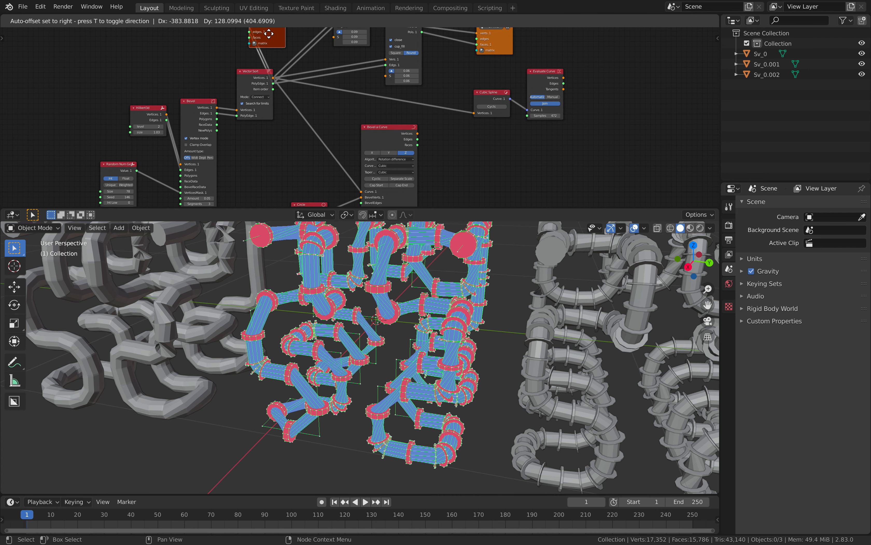
pyautogui.moveTo(286, 201); pyautogui.dragTo(286, 200)
pyautogui.moveTo(307, 155); pyautogui.dragTo(317, 224, button='middle')
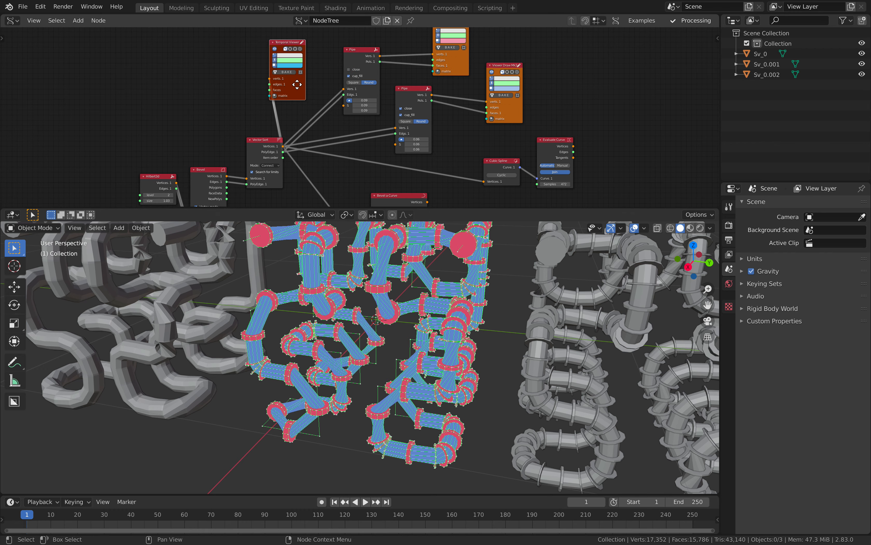
pyautogui.scroll(-3, 365, 309)
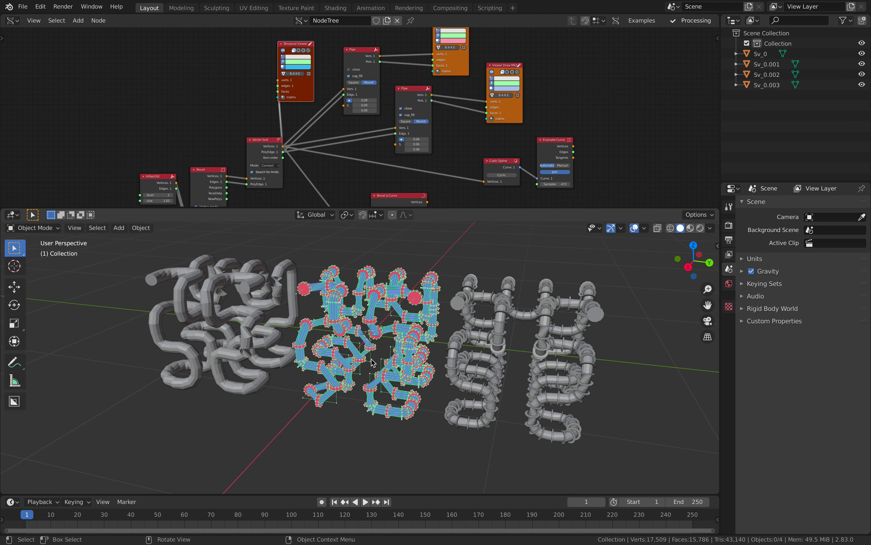
# - Move the Sv_0.003 wire along Y to the left of the other pipes
pyautogui.click(371, 360)
pyautogui.press('g')
pyautogui.press('y')
pyautogui.click(121, 329)
pyautogui.keyDown('shift'); pyautogui.moveTo(120, 330); pyautogui.dragTo(257, 340, button='middle'); pyautogui.keyUp('shift')
# - Add a Skin modifier to Sv_0.003, keeping only it selected
pyautogui.click(764, 203)
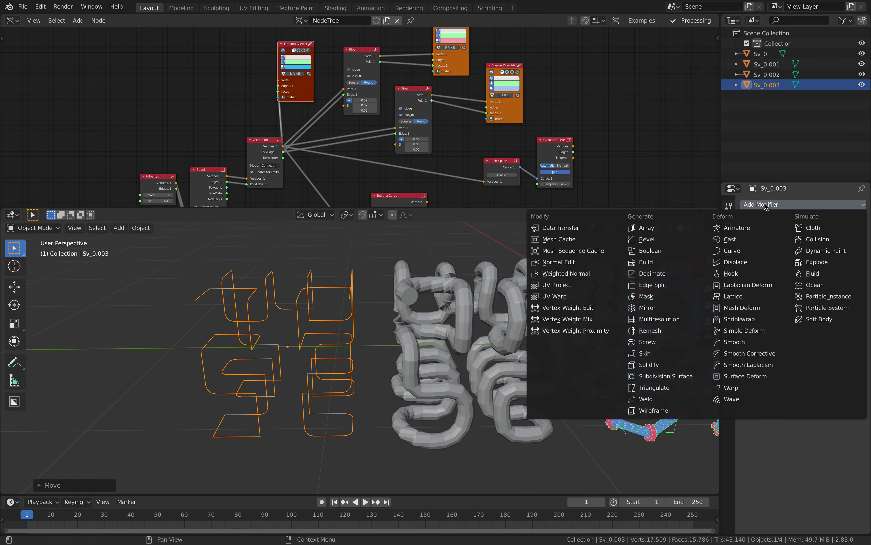
pyautogui.click(661, 354)
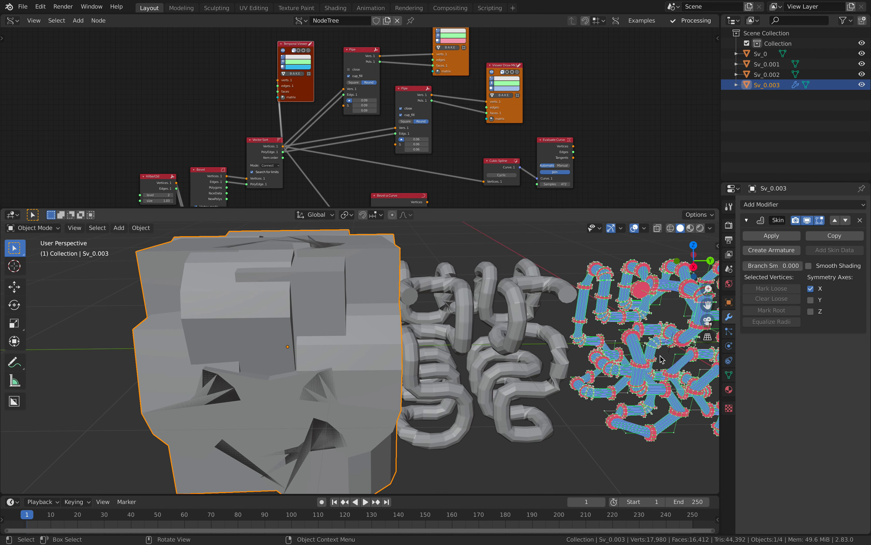
pyautogui.press('a')
pyautogui.click(351, 372)
# - Shrink the skin radii in Edit Mode, then add level-2 Subdivision Surface
pyautogui.press('Tab')
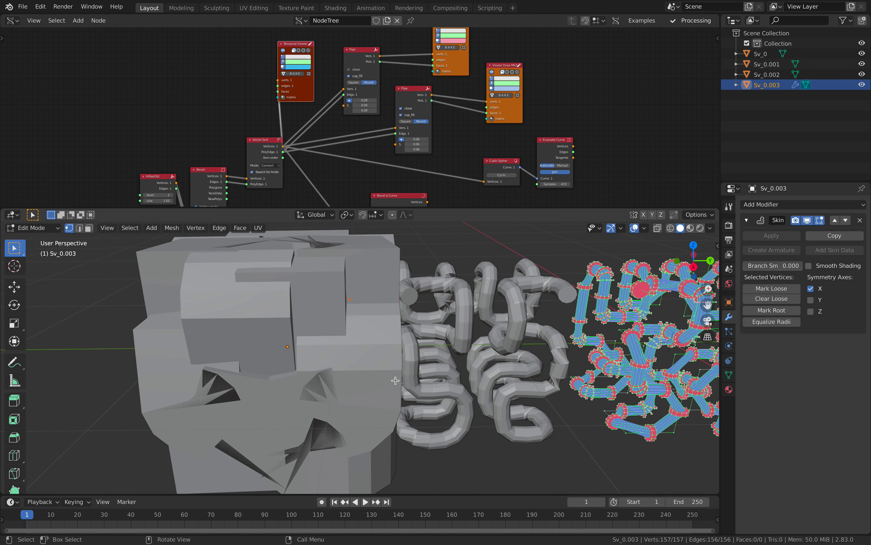
pyautogui.hotkey('ctrl', 'a')
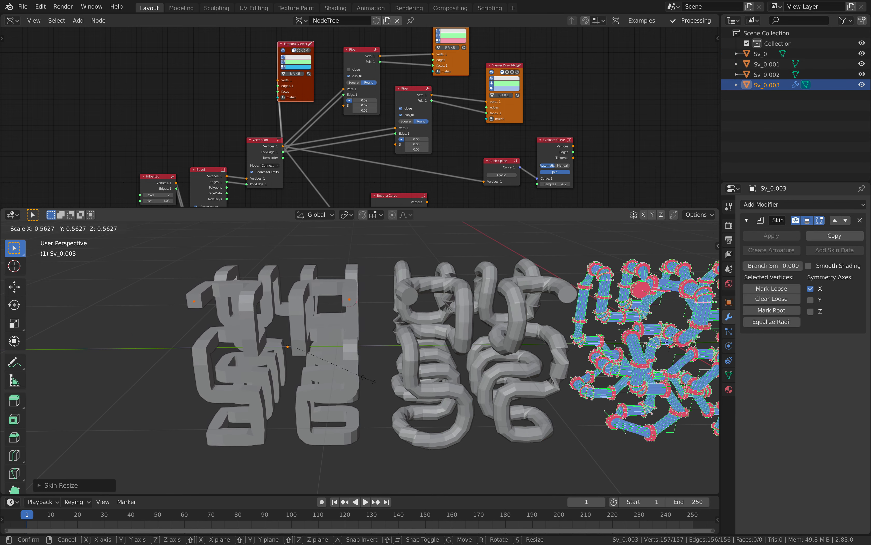
pyautogui.click(329, 389)
pyautogui.moveTo(329, 389); pyautogui.dragTo(352, 344, button='middle')
pyautogui.press('Tab')
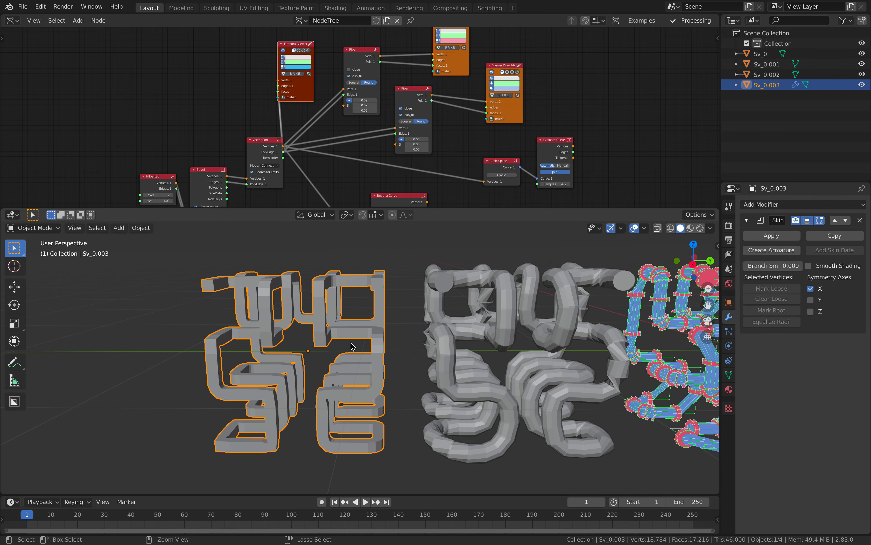
pyautogui.hotkey('ctrl', '2')
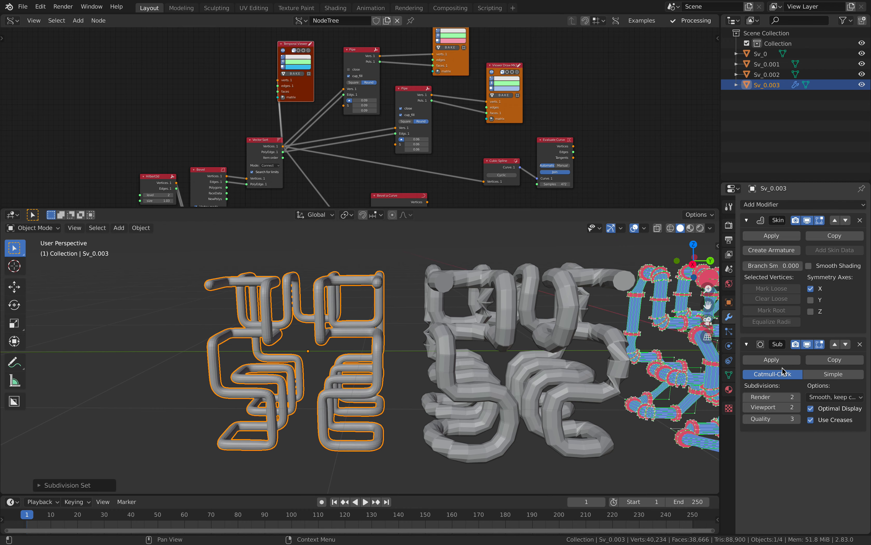
# - Orbit around the pipes, briefly selecting and then deselecting the left pipe Sv_0.003
pyautogui.hotkey('alt', 'a')
pyautogui.moveTo(278, 310); pyautogui.dragTo(347, 337, button='middle')
pyautogui.click(333, 338)
pyautogui.hotkey('alt', 'a')
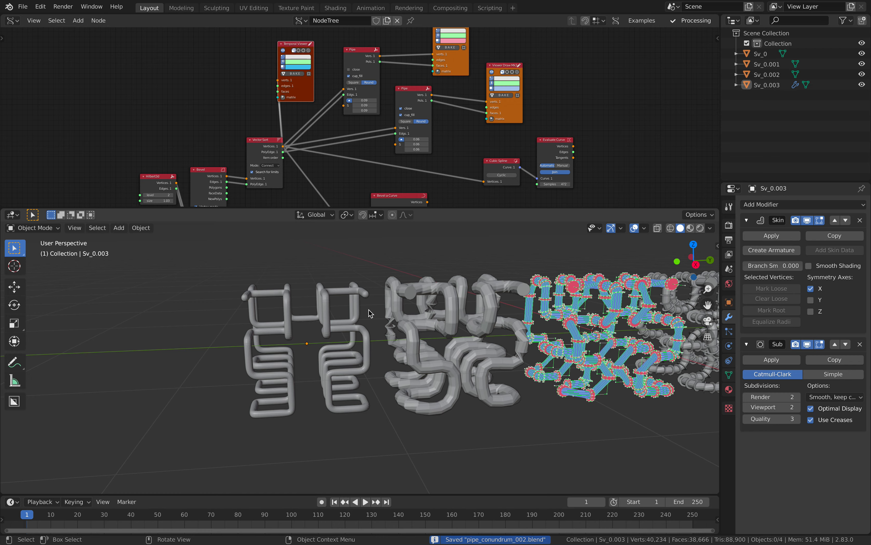
# - Look over the GitHub skin-mesher issue page, then go back to full-screen Blender
pyautogui.hotkey('ctrl', 'Right')
pyautogui.scroll(10, 439, 308)
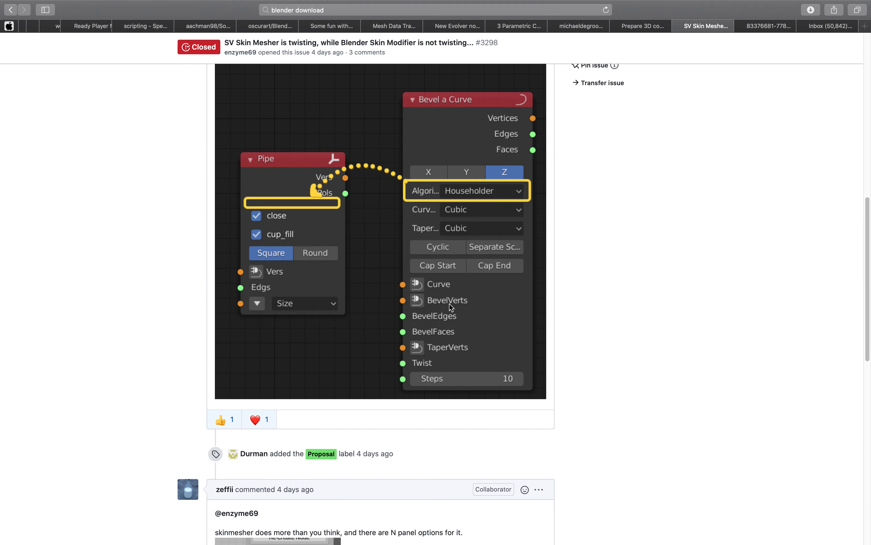
pyautogui.scroll(10, 451, 306)
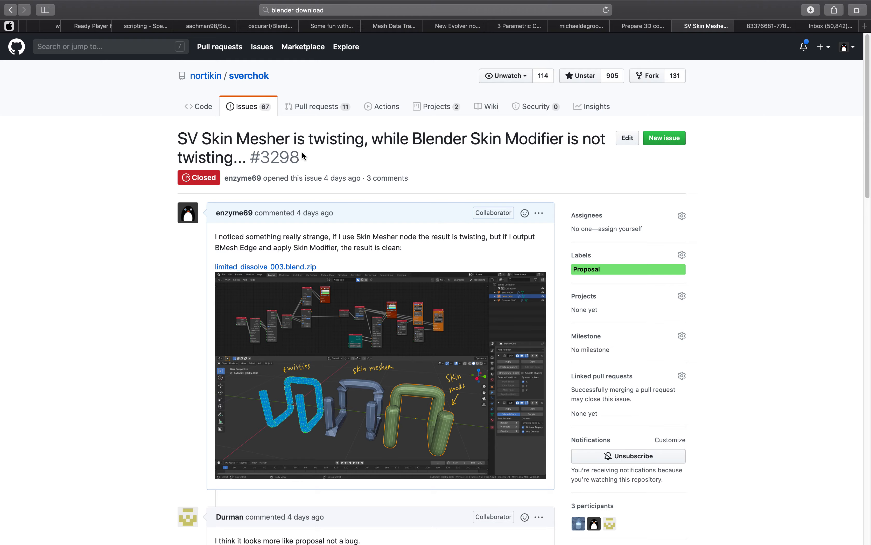
pyautogui.scroll(-20, 312, 196)
pyautogui.hotkey('ctrl', 'Left')
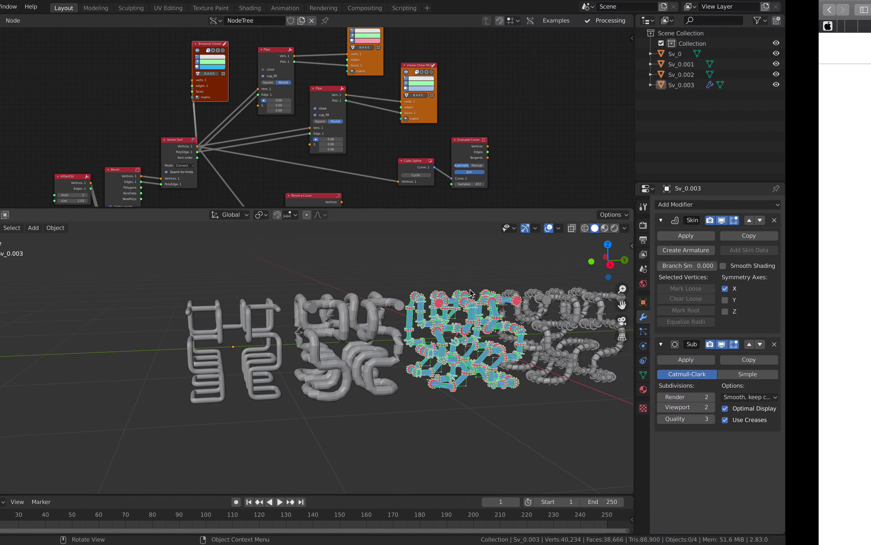
pyautogui.moveTo(458, 311); pyautogui.dragTo(494, 310, button='middle')
pyautogui.scroll(1, 494, 310)
pyautogui.scroll(2, 480, 309)
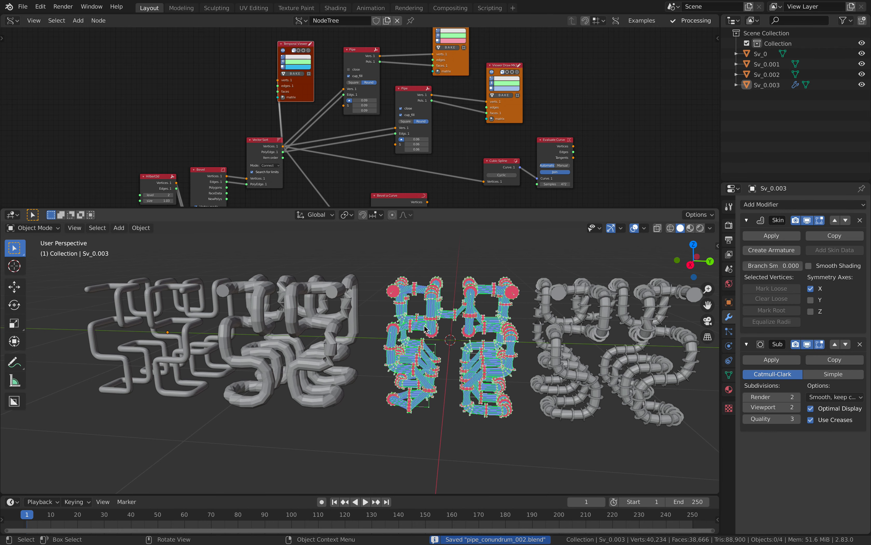
pyautogui.keyDown('shift'); pyautogui.moveTo(424, 329); pyautogui.dragTo(642, 347, button='middle'); pyautogui.keyUp('shift')
pyautogui.scroll(1, 408, 327)
pyautogui.click(407, 326)
pyautogui.scroll(1, 367, 324)
pyautogui.press('a')
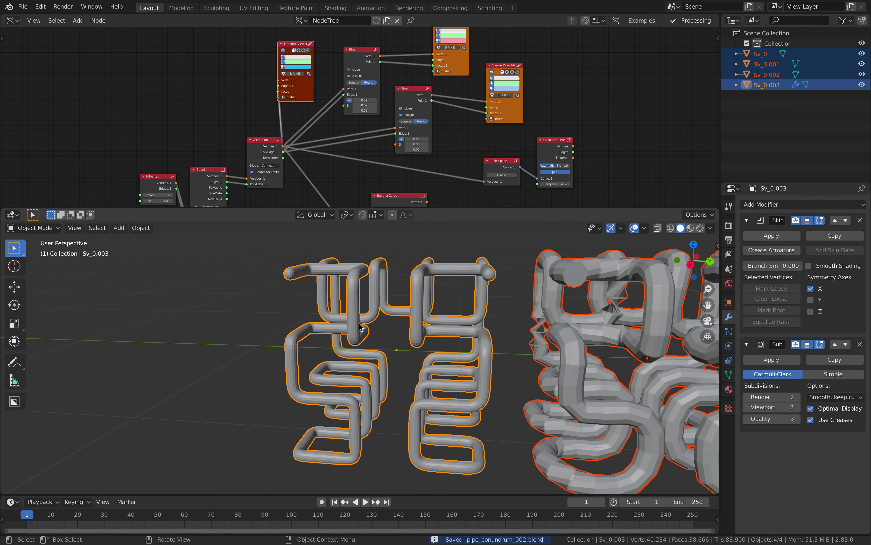
pyautogui.hotkey('alt', 'a')
pyautogui.scroll(-3, 403, 364)
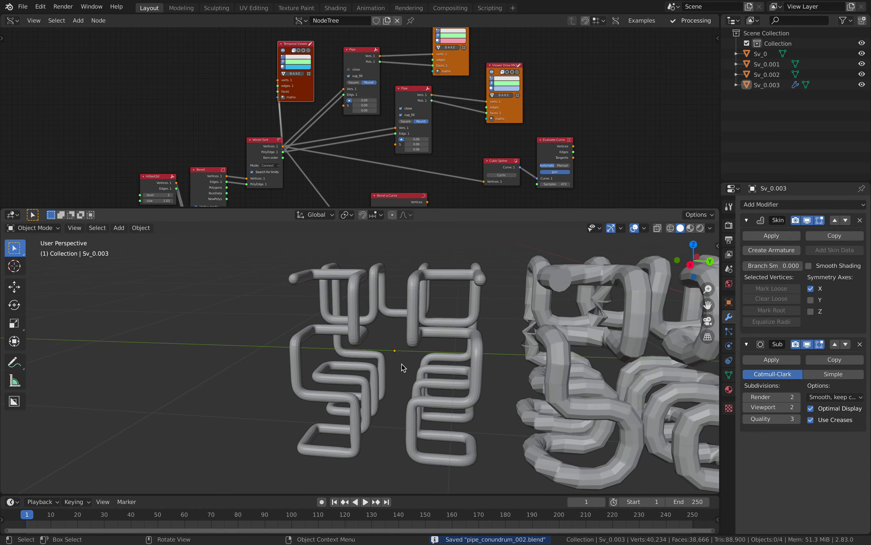
pyautogui.keyDown('shift'); pyautogui.moveTo(451, 354); pyautogui.dragTo(329, 335, button='middle'); pyautogui.keyUp('shift')
pyautogui.moveTo(484, 346); pyautogui.dragTo(431, 342, button='middle')
pyautogui.scroll(5, 399, 335)
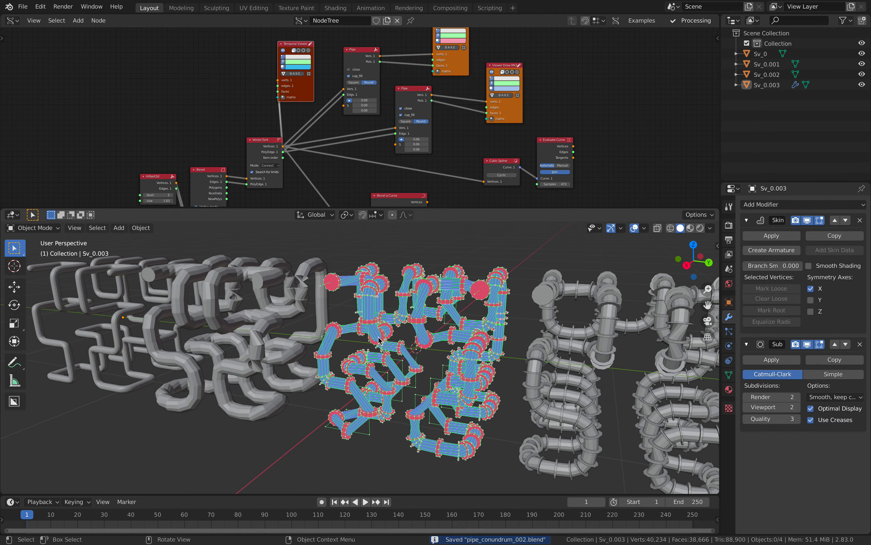
pyautogui.click(317, 243)
pyautogui.scroll(2, 340, 262)
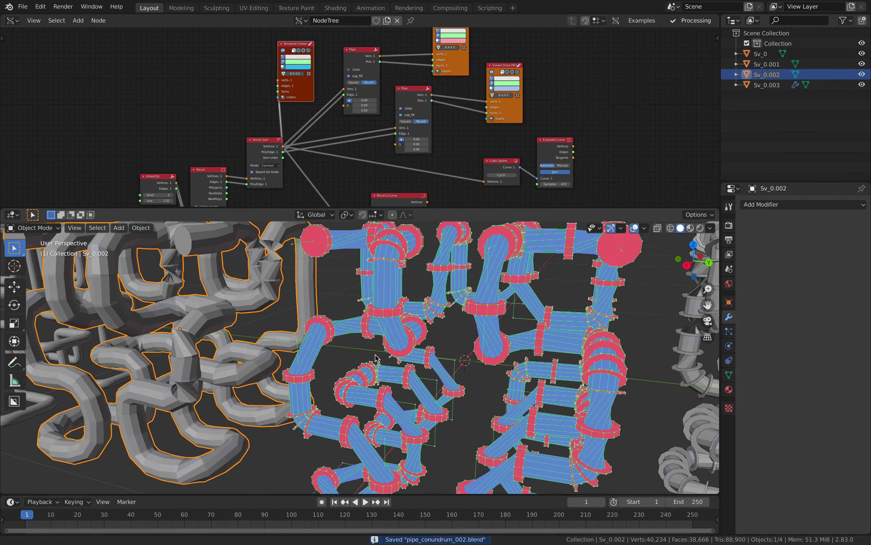
pyautogui.click(361, 274)
pyautogui.scroll(-3, 312, 247)
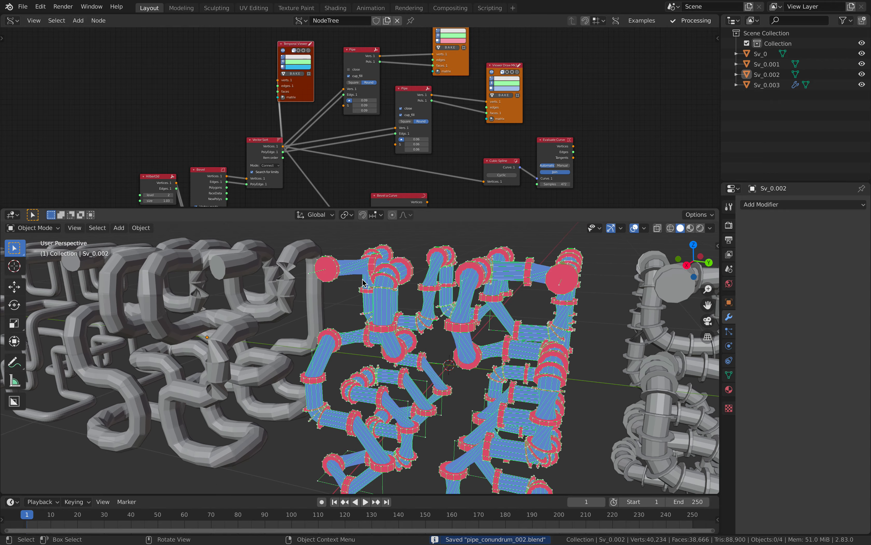
pyautogui.keyDown('shift'); pyautogui.moveTo(312, 248); pyautogui.dragTo(353, 310, button='middle'); pyautogui.keyUp('shift')
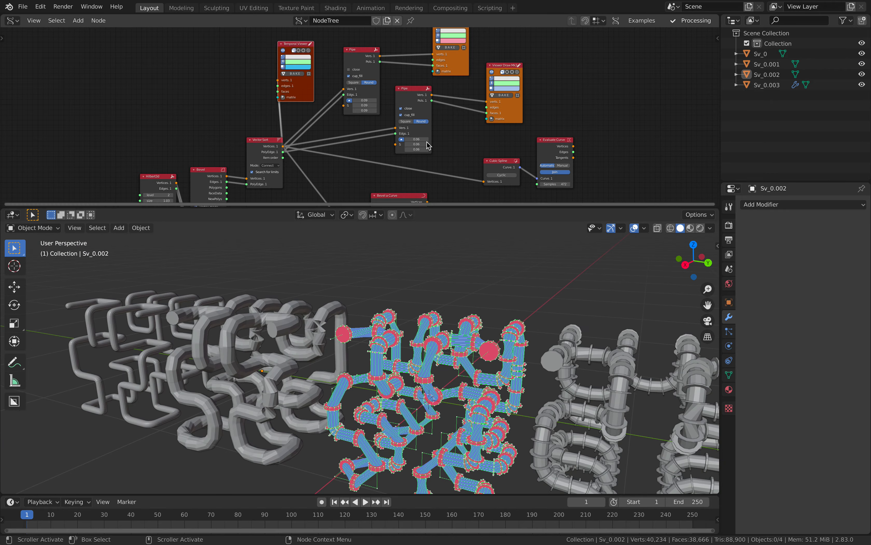
pyautogui.scroll(3, 366, 141)
# - Switch the Pipe node profile to Square and back to Round, then save the file
pyautogui.moveTo(279, 109); pyautogui.dragTo(278, 82)
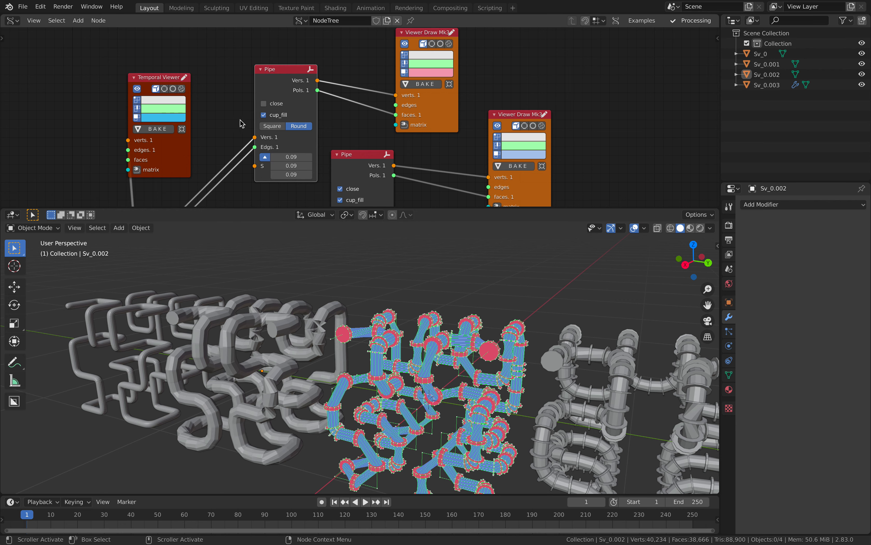
pyautogui.scroll(-4, 311, 115)
pyautogui.moveTo(329, 157); pyautogui.dragTo(386, 130, button='middle')
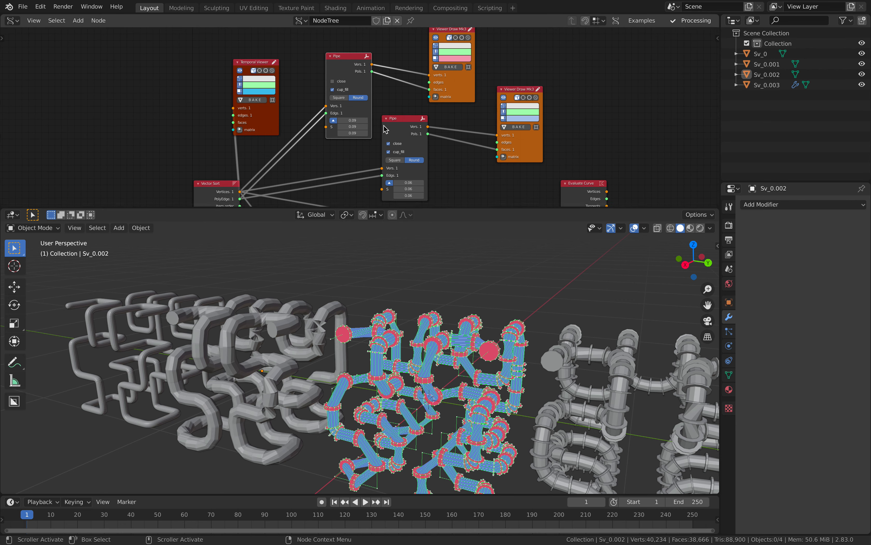
pyautogui.click(343, 97)
pyautogui.click(354, 97)
pyautogui.click(340, 97)
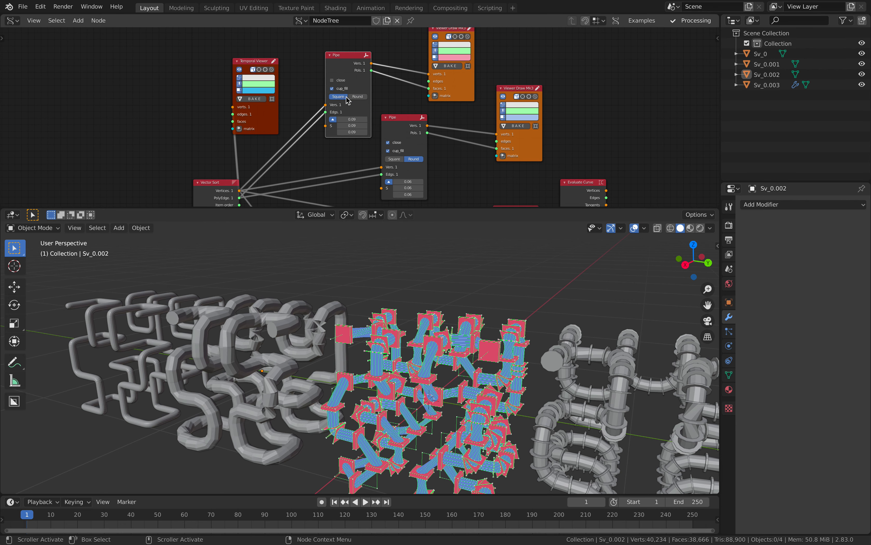
pyautogui.click(352, 97)
pyautogui.scroll(-5, 412, 78)
pyautogui.moveTo(310, 165); pyautogui.dragTo(412, 78, button='middle')
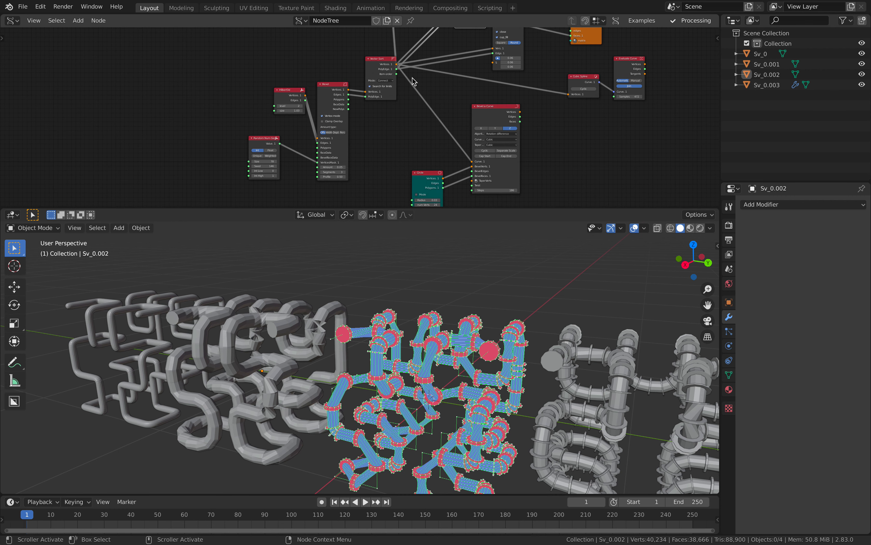
pyautogui.hotkey('ctrl', 's')
# - Rearrange the Hilbert3d and Random Num Gen nodes to free up space on the left
pyautogui.moveTo(266, 126); pyautogui.dragTo(316, 128, button='middle')
pyautogui.scroll(2, 319, 112)
pyautogui.moveTo(334, 91); pyautogui.dragTo(280, 82)
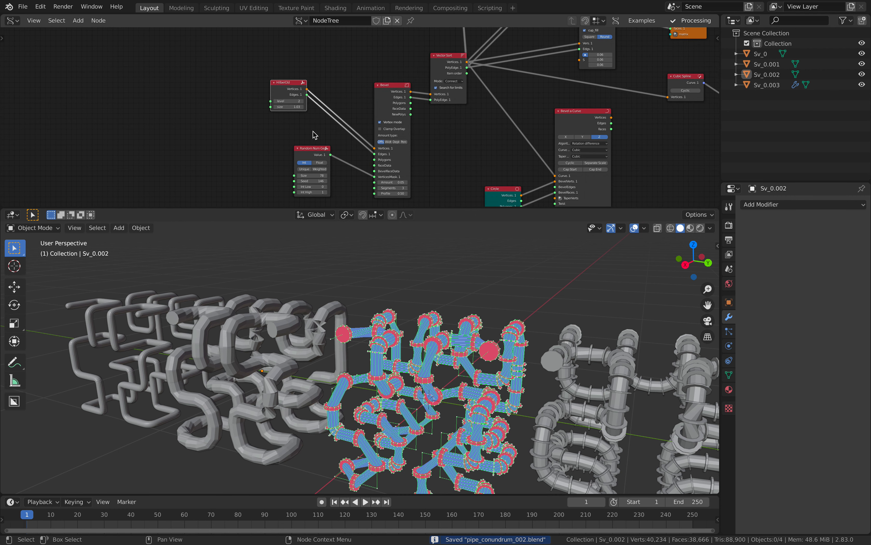
pyautogui.moveTo(309, 148); pyautogui.dragTo(266, 140)
pyautogui.moveTo(287, 90); pyautogui.dragTo(280, 86)
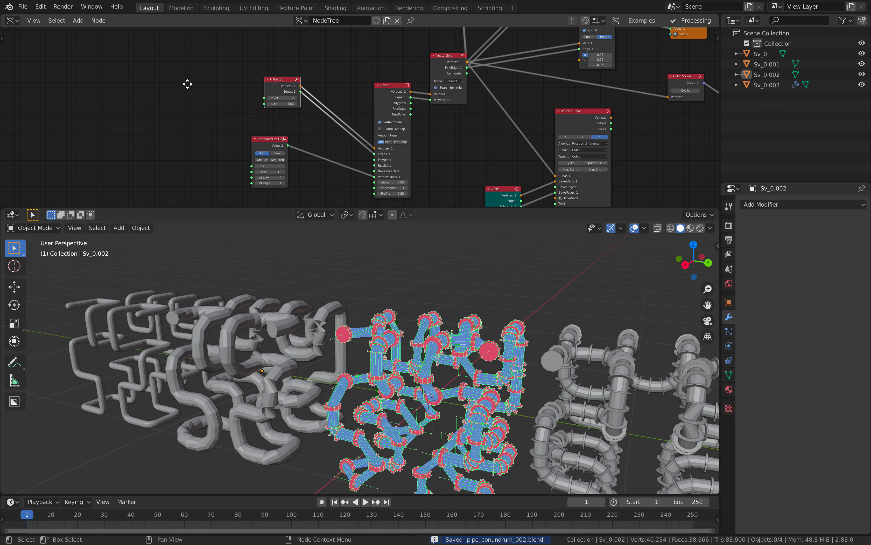
pyautogui.moveTo(188, 84); pyautogui.dragTo(210, 77, button='middle')
# - Add a Random Vector MK2 node beside Hilbert3d via a 'rando' node search
pyautogui.hotkey('shift', 'a')
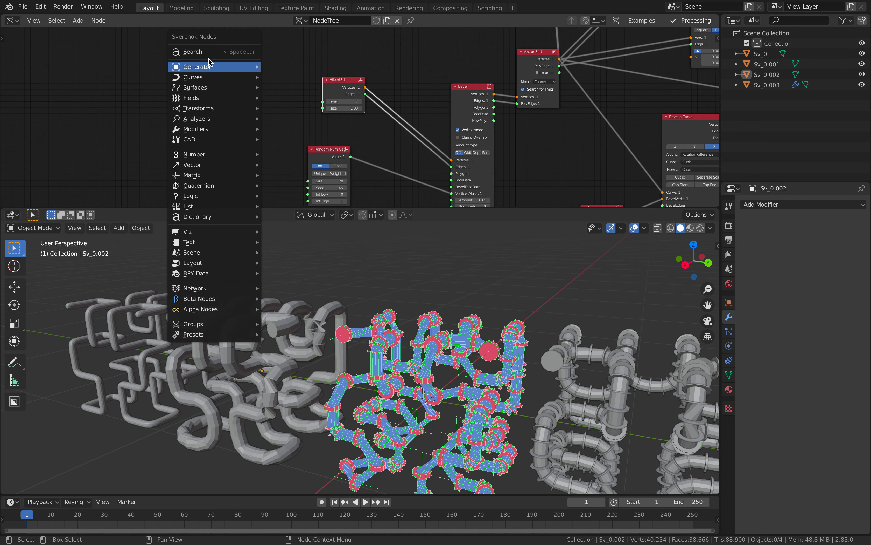
pyautogui.click(208, 52)
pyautogui.write('random')
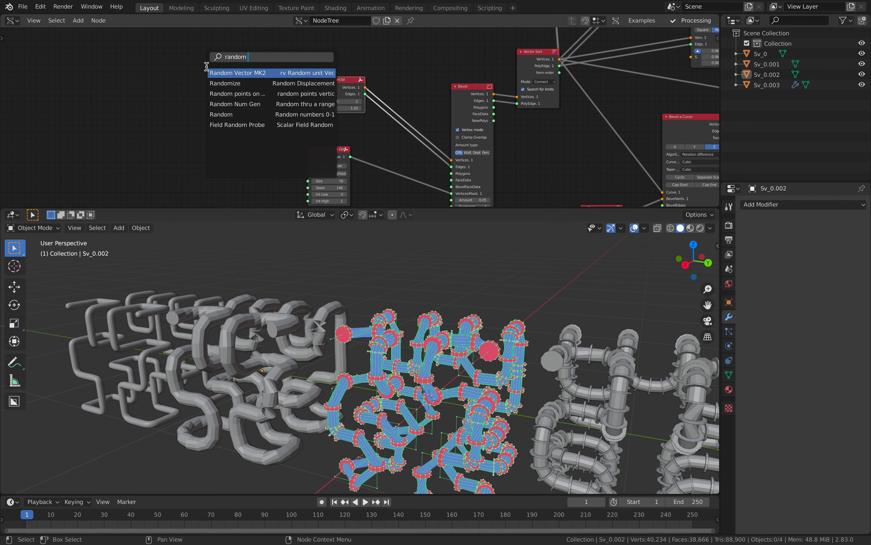
pyautogui.press('Return')
pyautogui.click(219, 100)
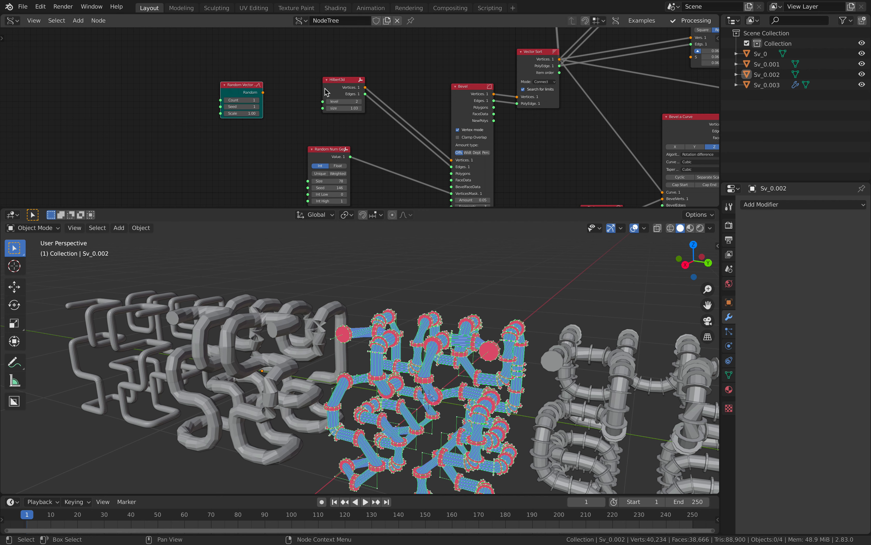
pyautogui.moveTo(342, 80); pyautogui.dragTo(309, 25)
# - Add a UV Connection node feeding Bevel's vertices, with Make set to Edges
pyautogui.moveTo(225, 90); pyautogui.dragTo(194, 92)
pyautogui.hotkey('alt', 'space')
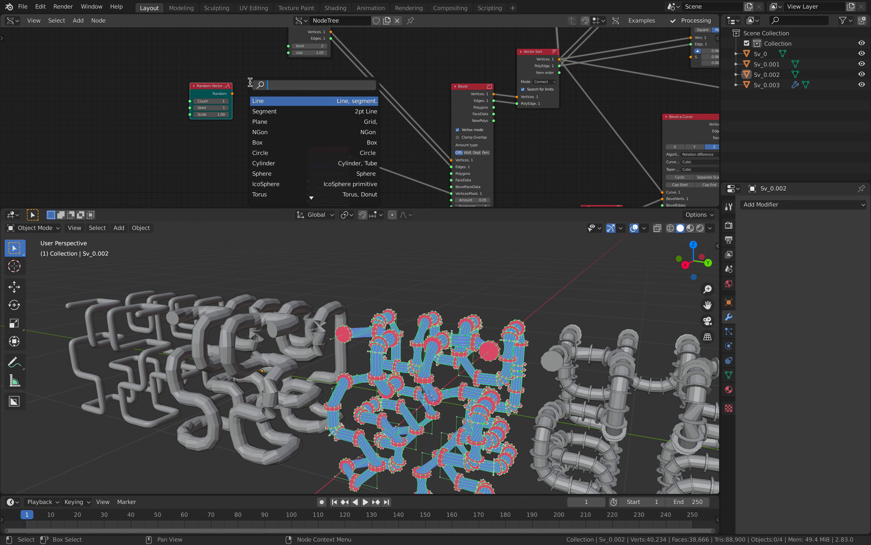
pyautogui.write('uv co')
pyautogui.press('Return')
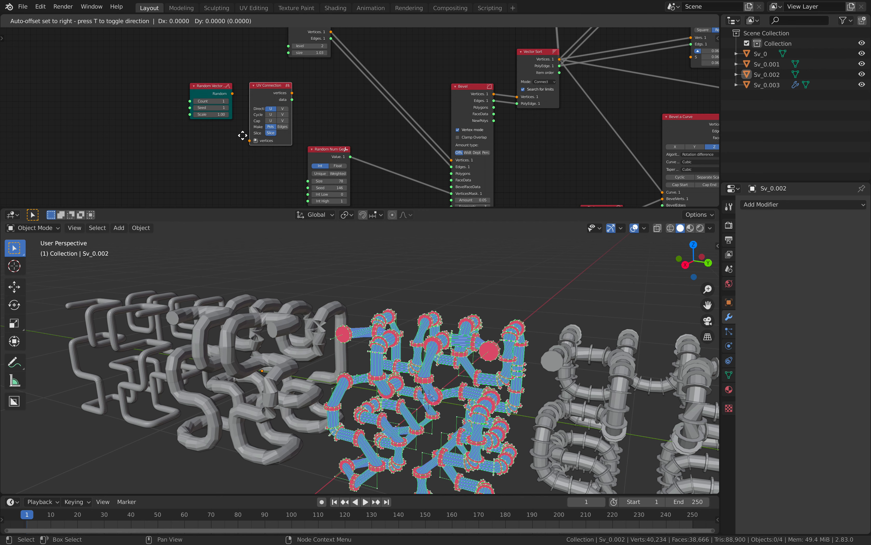
pyautogui.click(253, 129)
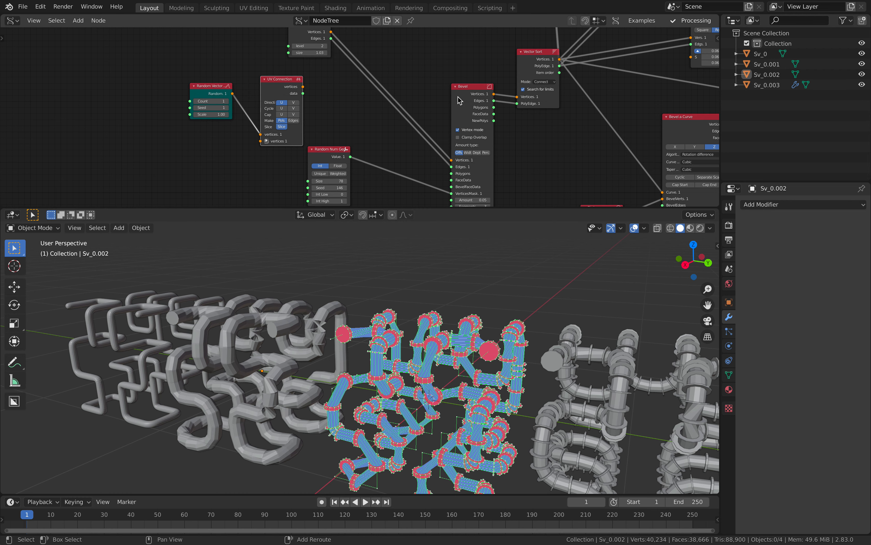
pyautogui.keyDown('shift'); pyautogui.scroll(1, 460, 100); pyautogui.keyUp('shift')
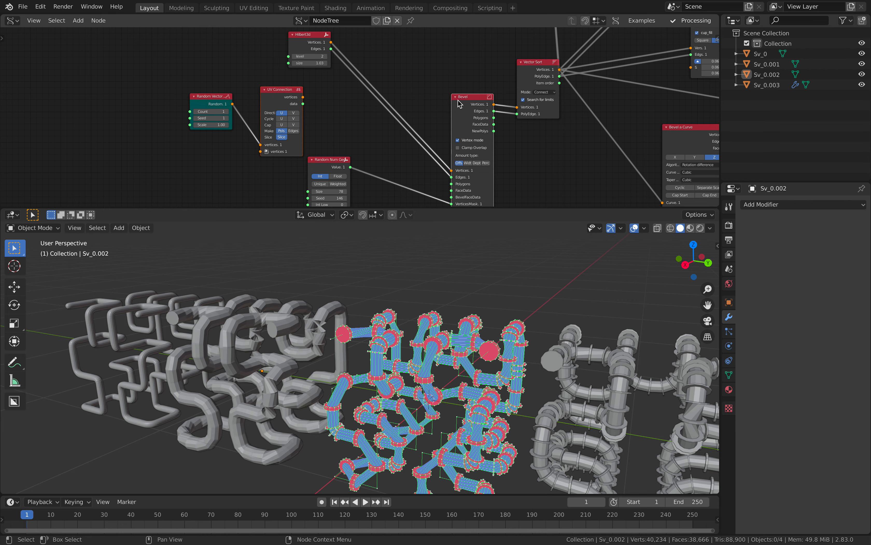
pyautogui.hotkey('shift', 'f')
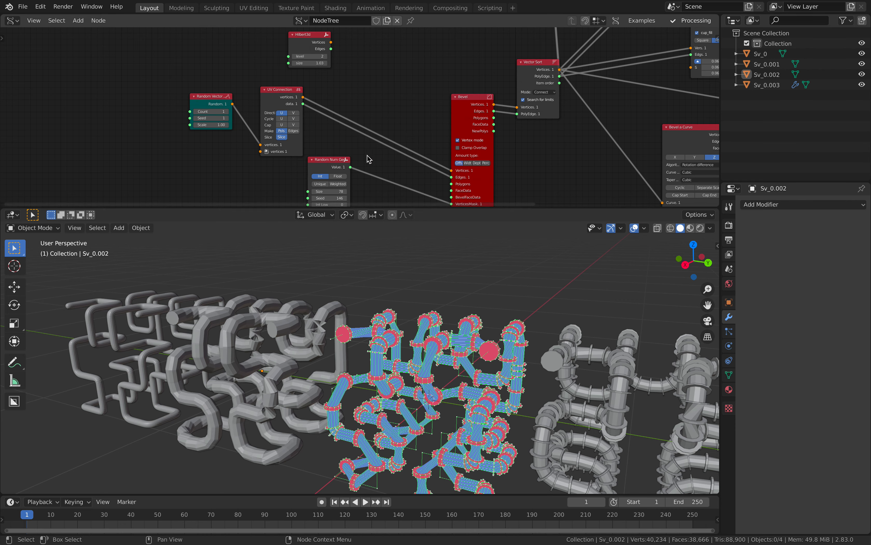
pyautogui.moveTo(367, 155); pyautogui.dragTo(366, 151, button='middle')
pyautogui.click(292, 128)
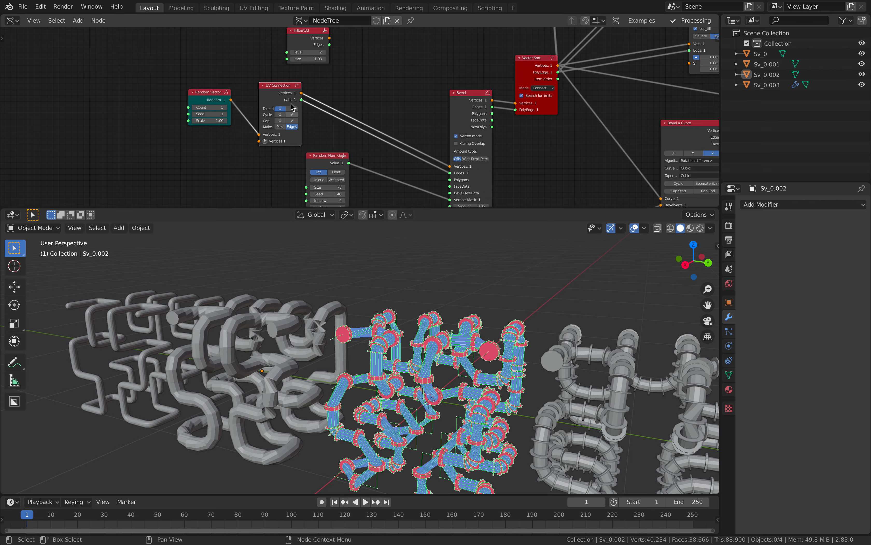
pyautogui.moveTo(288, 95); pyautogui.dragTo(369, 97)
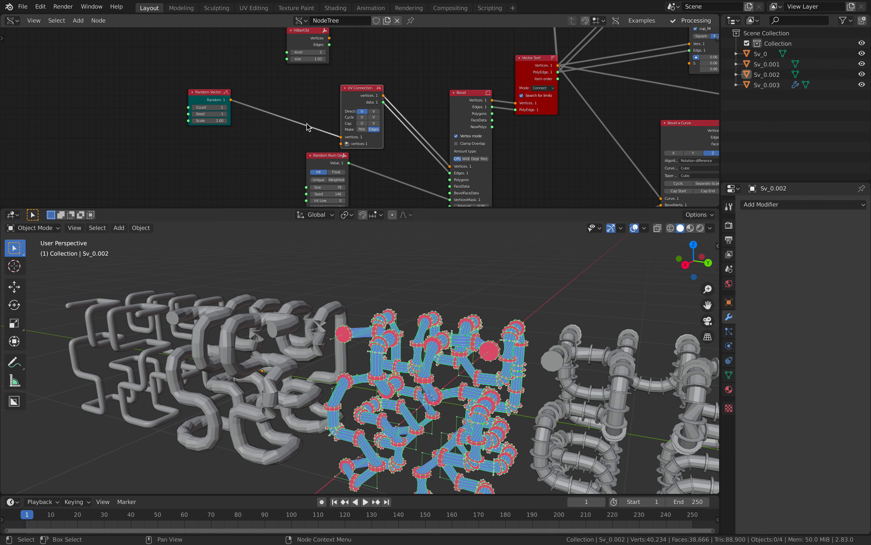
# - Set Random Vector to Count 129, Seed 31 and Scale 1.42
pyautogui.moveTo(209, 107); pyautogui.dragTo(273, 108)
pyautogui.moveTo(209, 113)
pyautogui.mouseDown()
pyautogui.moveTo(247, 123)
pyautogui.moveTo(196, 123)
pyautogui.mouseUp()
pyautogui.scroll(2, 389, 328)
pyautogui.moveTo(403, 330); pyautogui.dragTo(379, 327, button='middle')
pyautogui.scroll(3, 356, 332)
pyautogui.moveTo(215, 121); pyautogui.dragTo(194, 121)
pyautogui.moveTo(211, 94); pyautogui.dragTo(193, 94, button='middle')
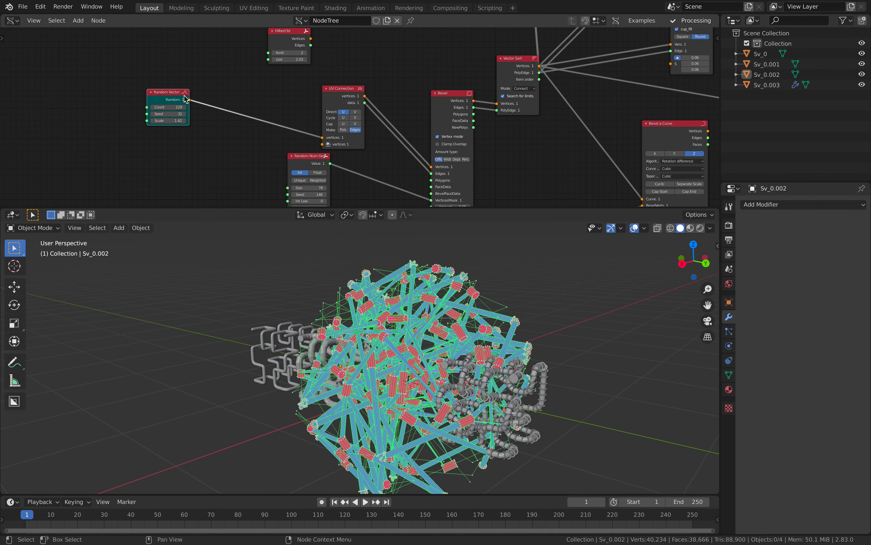
# - Move the Cubic Spline and Evaluate Curve nodes together and shift Random Vector further left
pyautogui.scroll(1, 184, 99)
pyautogui.moveTo(364, 306)
pyautogui.mouseDown(button='middle')
pyautogui.moveTo(344, 317)
pyautogui.moveTo(373, 307)
pyautogui.mouseUp(button='middle')
pyautogui.scroll(-4, 451, 155)
pyautogui.moveTo(563, 119); pyautogui.dragTo(238, 147, button='middle')
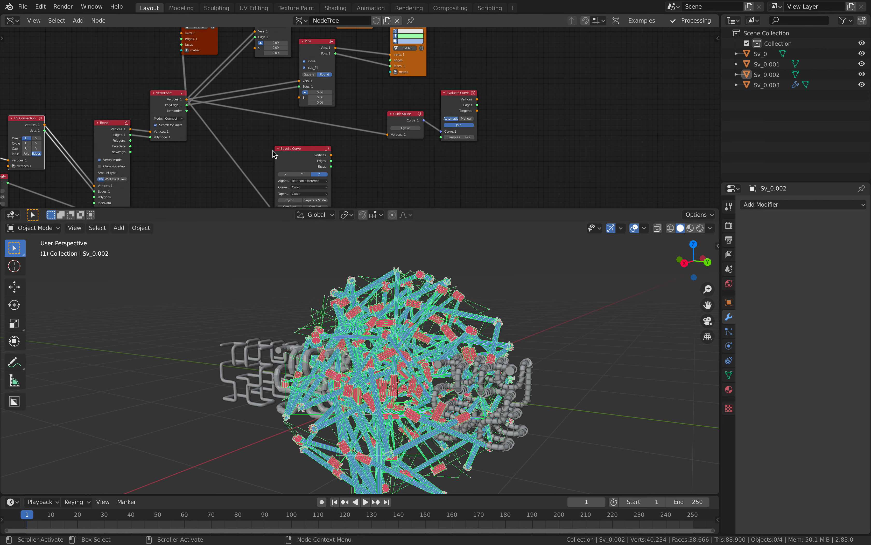
pyautogui.scroll(4, 412, 139)
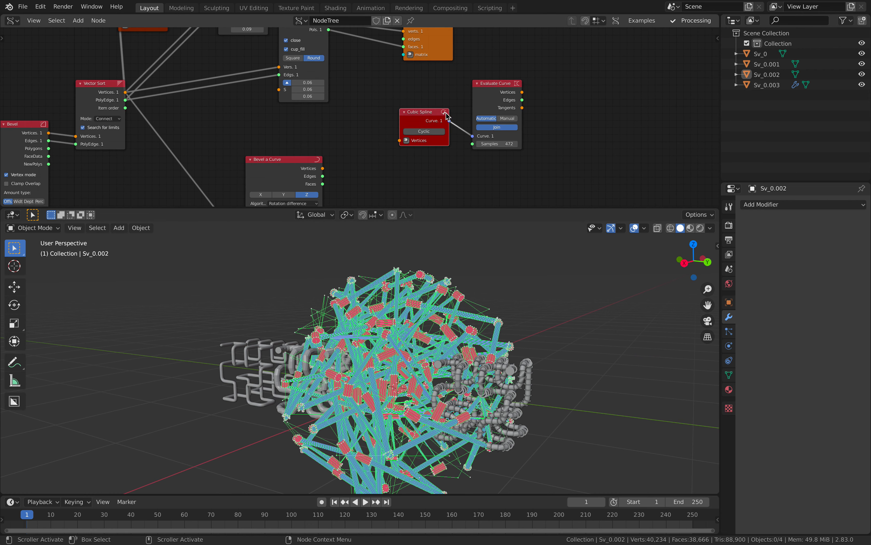
pyautogui.scroll(-2, 446, 116)
pyautogui.keyDown('shift'); pyautogui.click(472, 94); pyautogui.keyUp('shift')
pyautogui.scroll(-5, 447, 130)
pyautogui.moveTo(443, 133); pyautogui.dragTo(597, 109, button='middle')
pyautogui.press('g')
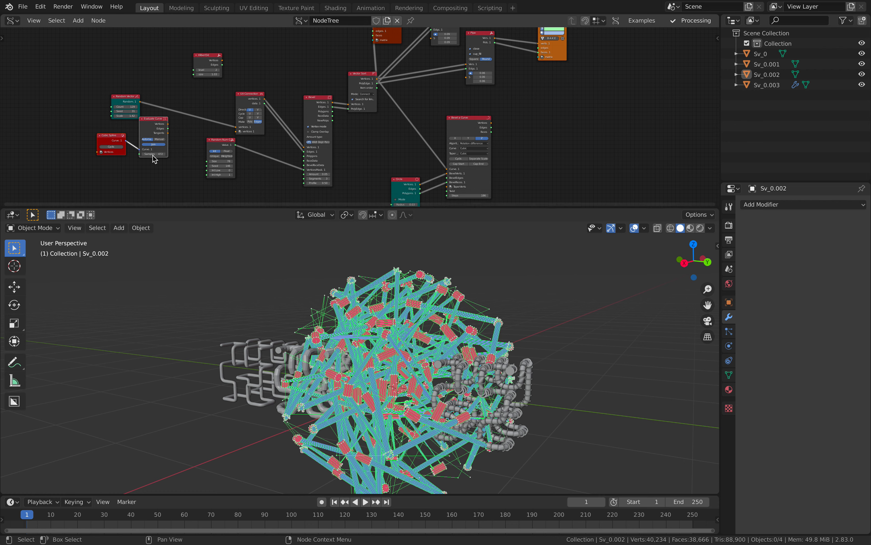
pyautogui.moveTo(153, 154); pyautogui.dragTo(309, 154, button='middle')
pyautogui.scroll(2, 305, 147)
pyautogui.moveTo(256, 96); pyautogui.dragTo(163, 102)
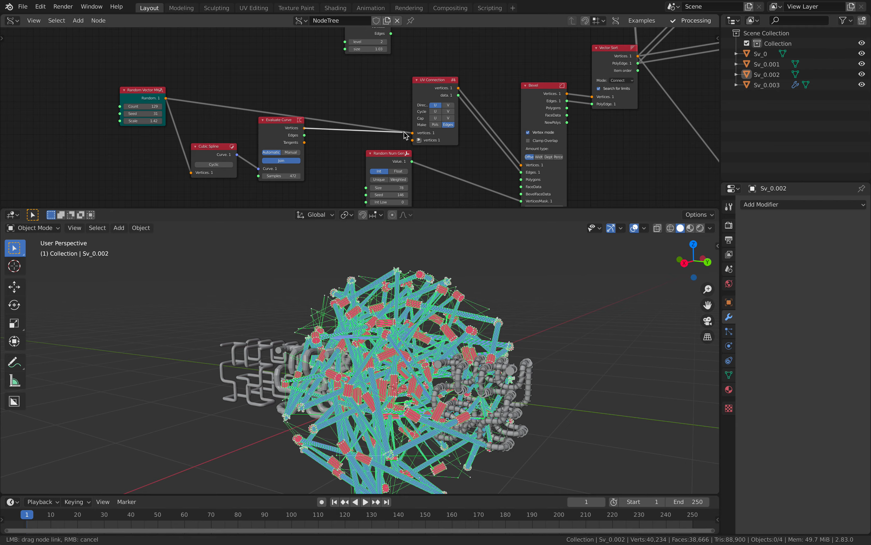
# - Link Evaluate Curve's Vertices into UV Connection for a denser tangle, and save the file
pyautogui.moveTo(412, 132); pyautogui.dragTo(413, 133)
pyautogui.moveTo(431, 84); pyautogui.dragTo(432, 82)
pyautogui.moveTo(310, 338); pyautogui.dragTo(344, 313, button='middle')
pyautogui.moveTo(344, 314); pyautogui.dragTo(361, 314, button='middle')
pyautogui.scroll(-3, 397, 329)
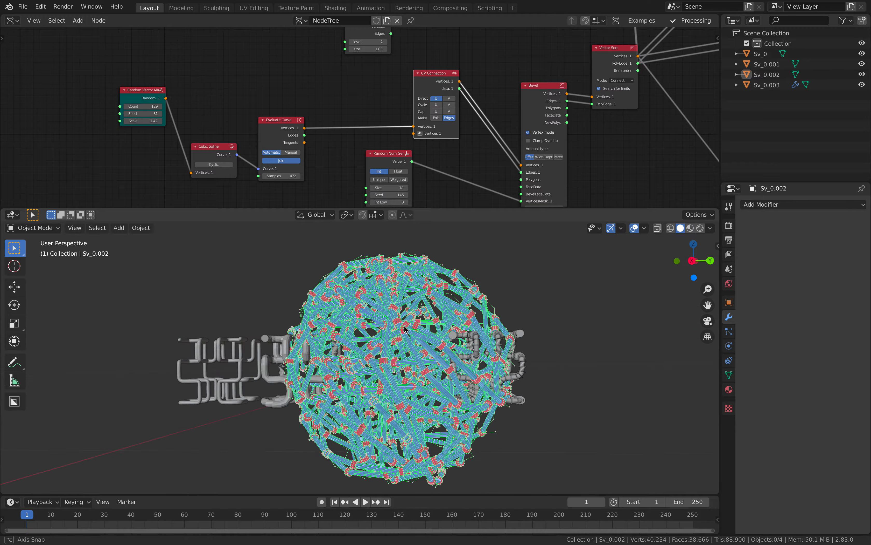
pyautogui.scroll(-2, 372, 165)
pyautogui.moveTo(301, 115); pyautogui.dragTo(338, 93)
pyautogui.moveTo(398, 94); pyautogui.dragTo(238, 103, button='middle')
pyautogui.hotkey('ctrl', 's')
pyautogui.moveTo(327, 74); pyautogui.dragTo(263, 86, button='middle')
pyautogui.moveTo(468, 247); pyautogui.dragTo(431, 264, button='middle')
pyautogui.moveTo(509, 95); pyautogui.dragTo(392, 173, button='middle')
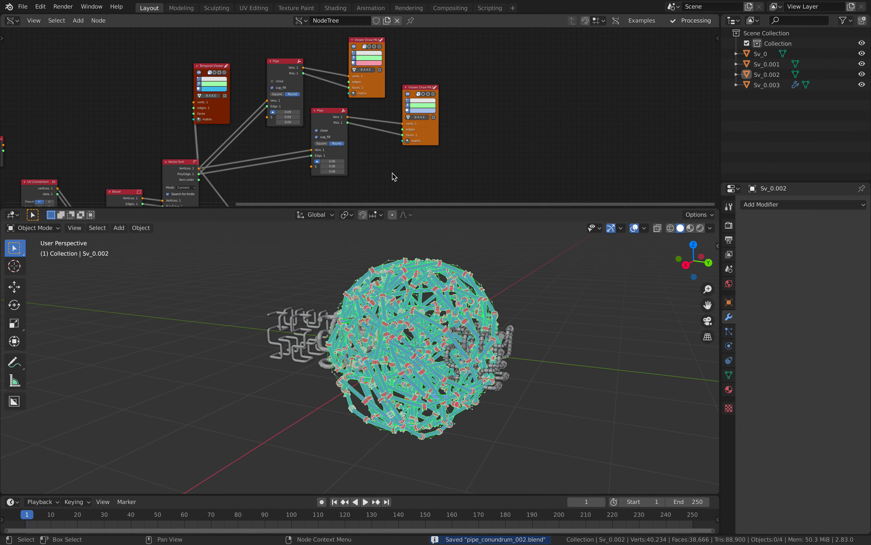
# - Bake the live pipe sphere to a mesh and move the baked copy left
pyautogui.click(420, 117)
pyautogui.press('g')
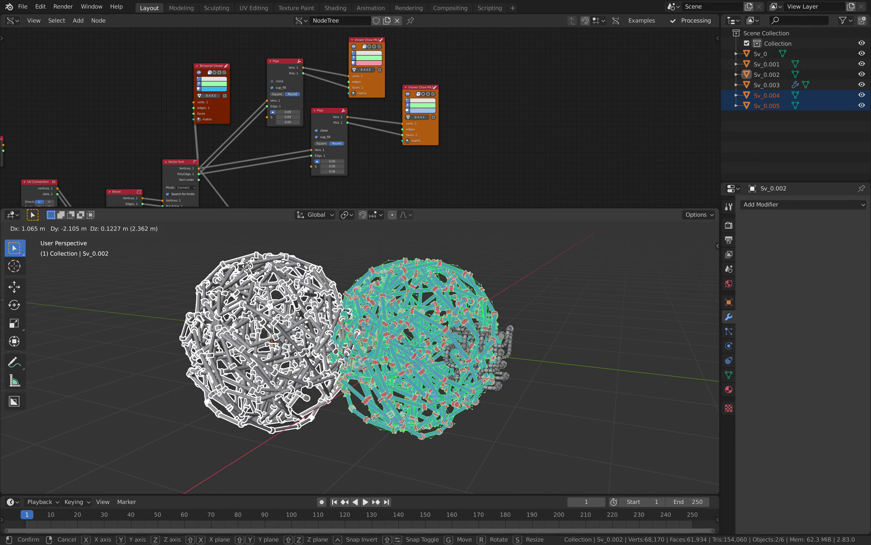
pyautogui.click(182, 273)
pyautogui.keyDown('shift'); pyautogui.moveTo(217, 297); pyautogui.dragTo(471, 330, button='middle'); pyautogui.keyUp('shift')
pyautogui.scroll(3, 473, 331)
# - Box-select both baked sphere objects, shift them further left, and save the file
pyautogui.press('a')
pyautogui.hotkey('alt', 'a')
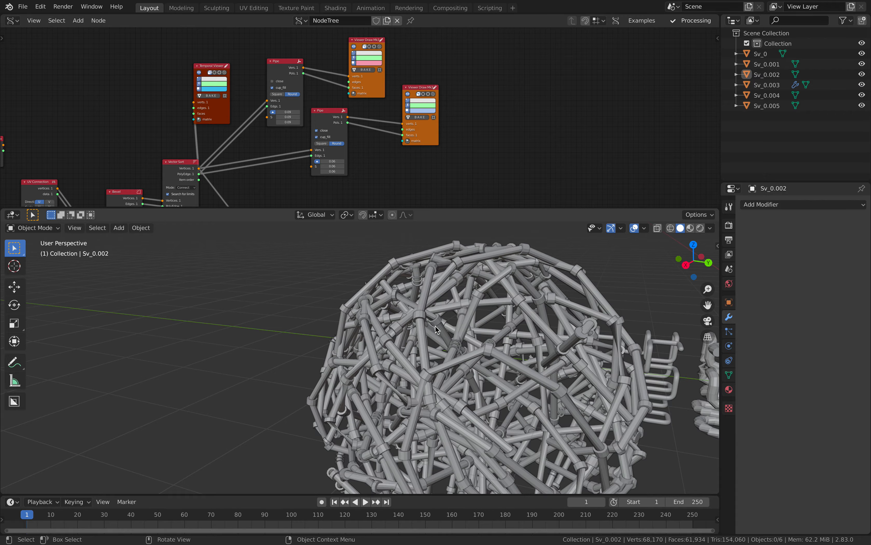
pyautogui.click(433, 327)
pyautogui.press('a')
pyautogui.hotkey('alt', 'a')
pyautogui.moveTo(389, 253); pyautogui.dragTo(576, 378)
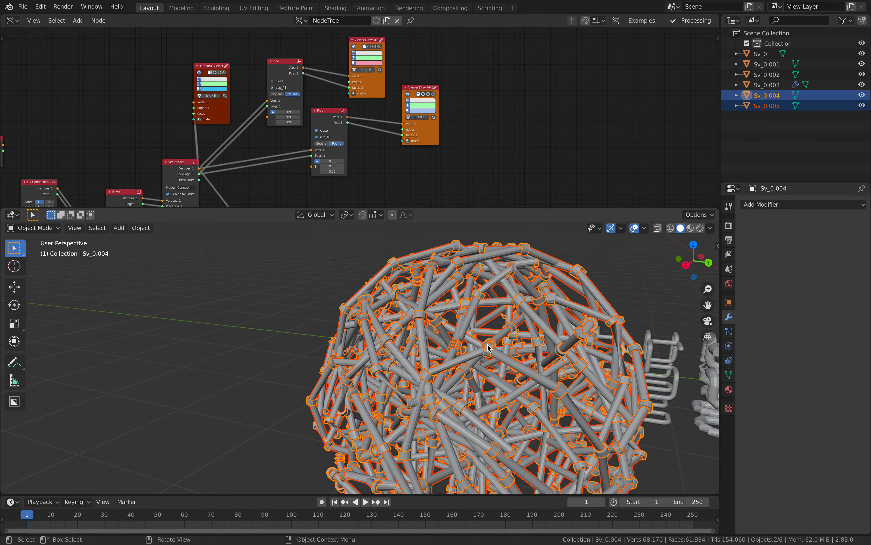
pyautogui.press('g')
pyautogui.click(398, 346)
pyautogui.scroll(-3, 398, 346)
pyautogui.hotkey('alt', 'a')
pyautogui.moveTo(398, 345); pyautogui.dragTo(416, 358, button='middle')
pyautogui.scroll(-4, 475, 348)
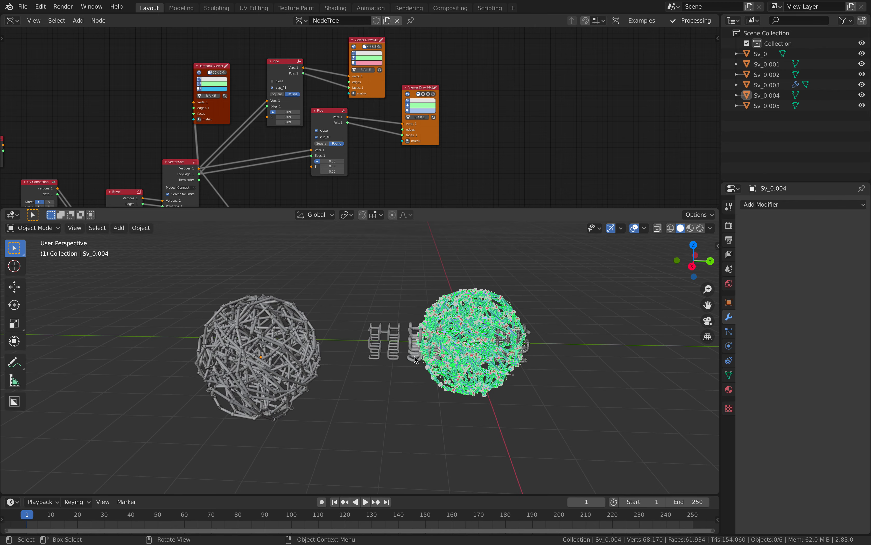
pyautogui.hotkey('ctrl', 's')
# - Pan to the leftmost nodes and move the Random Vector node further left
pyautogui.moveTo(154, 185); pyautogui.dragTo(395, 136, button='middle')
pyautogui.moveTo(271, 136); pyautogui.dragTo(427, 137, button='middle')
pyautogui.scroll(4, 295, 173)
pyautogui.moveTo(244, 203); pyautogui.dragTo(298, 149, button='middle')
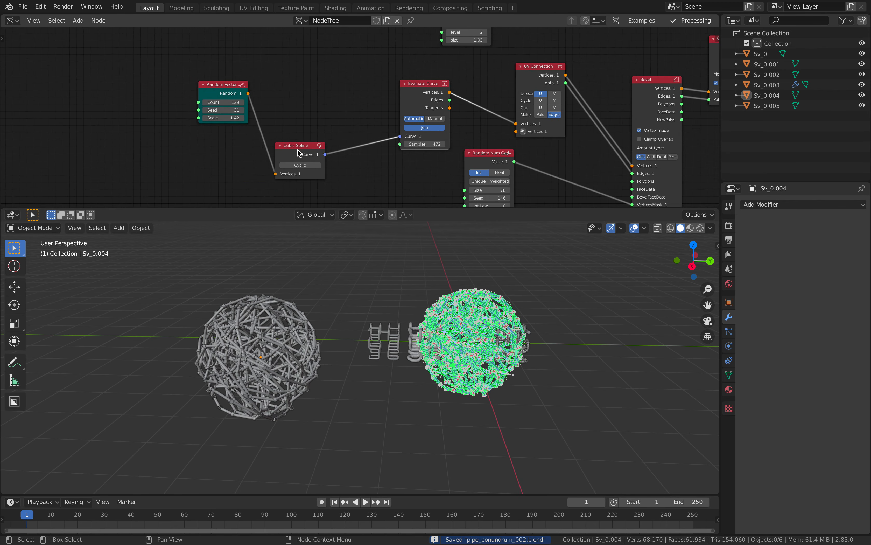
# - Insert a Randomize node between Random Vector and Cubic Spline with X, Y, Z amplitudes 0.36
pyautogui.moveTo(129, 105); pyautogui.dragTo(124, 106)
pyautogui.hotkey('alt', 'space')
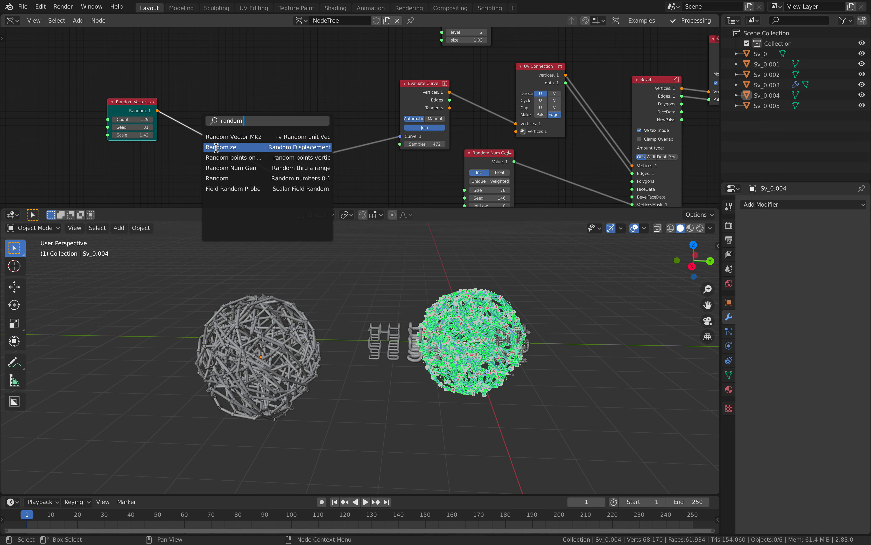
pyautogui.click(216, 147)
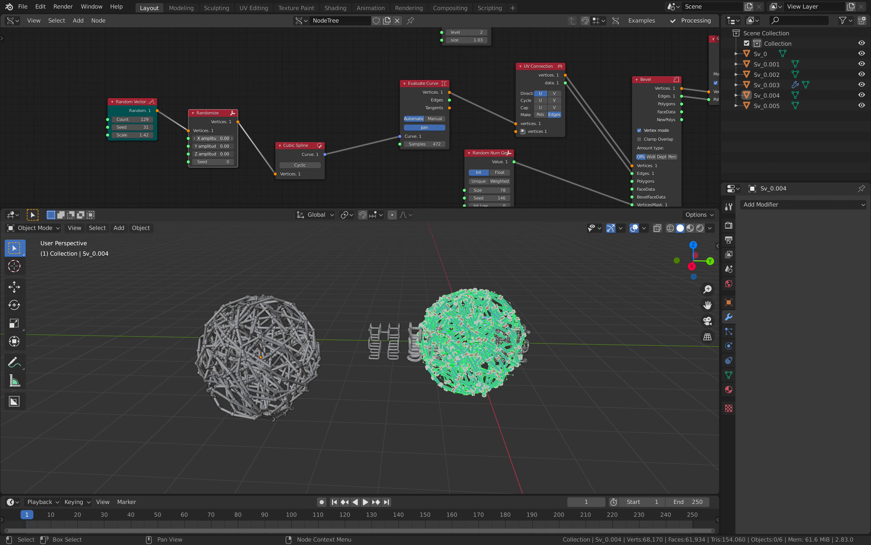
pyautogui.moveTo(216, 138)
pyautogui.mouseDown()
pyautogui.moveTo(218, 153)
pyautogui.moveTo(215, 139)
pyautogui.mouseUp()
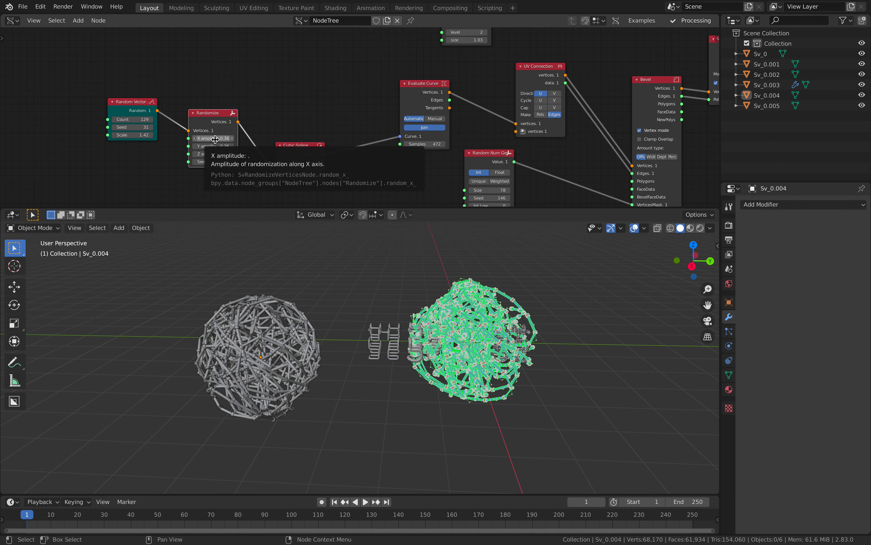
pyautogui.scroll(4, 249, 333)
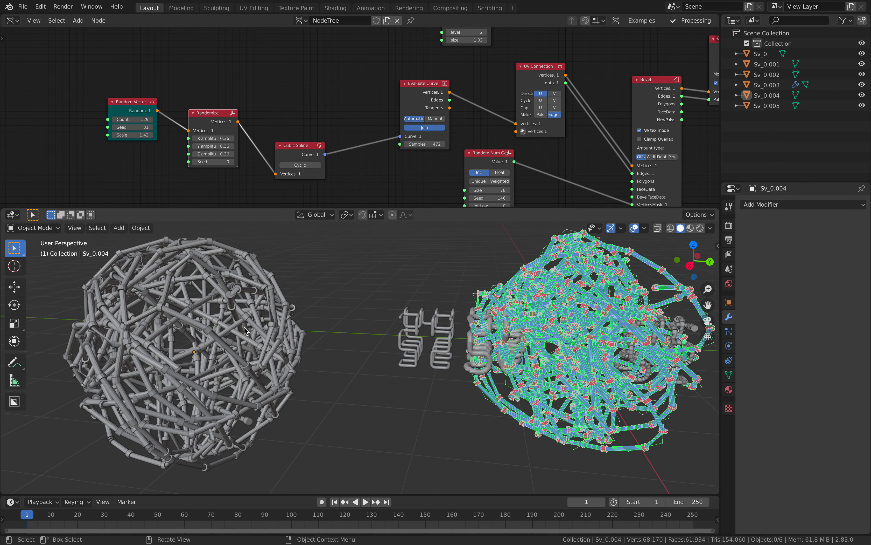
pyautogui.scroll(-2, 244, 327)
pyautogui.hscroll(15, 418, 106)
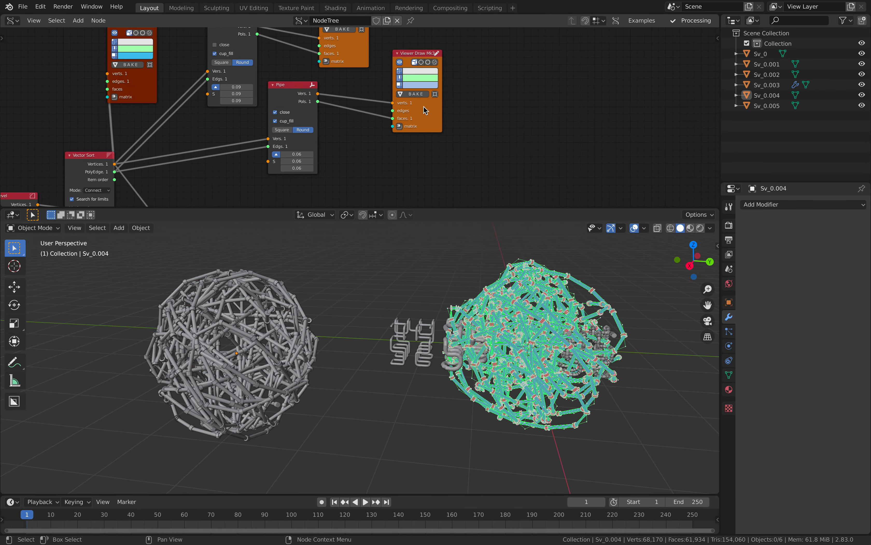
# - Bake the randomized pipe sphere to Sv_0.006 and Sv_0.007 and move it far left
pyautogui.keyDown('shift'); pyautogui.scroll(5, 374, 107); pyautogui.keyUp('shift')
pyautogui.click(348, 108)
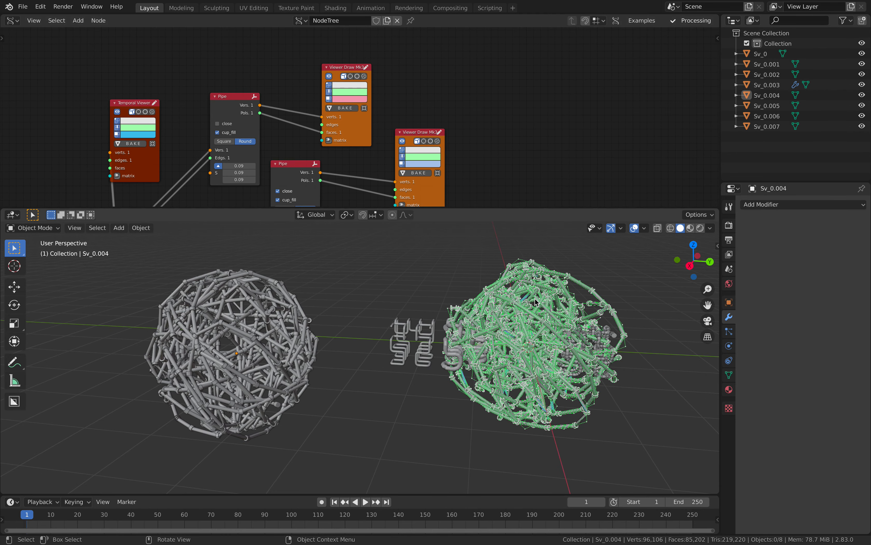
pyautogui.moveTo(495, 263); pyautogui.dragTo(521, 270)
pyautogui.scroll(-3, 524, 281)
pyautogui.press('g')
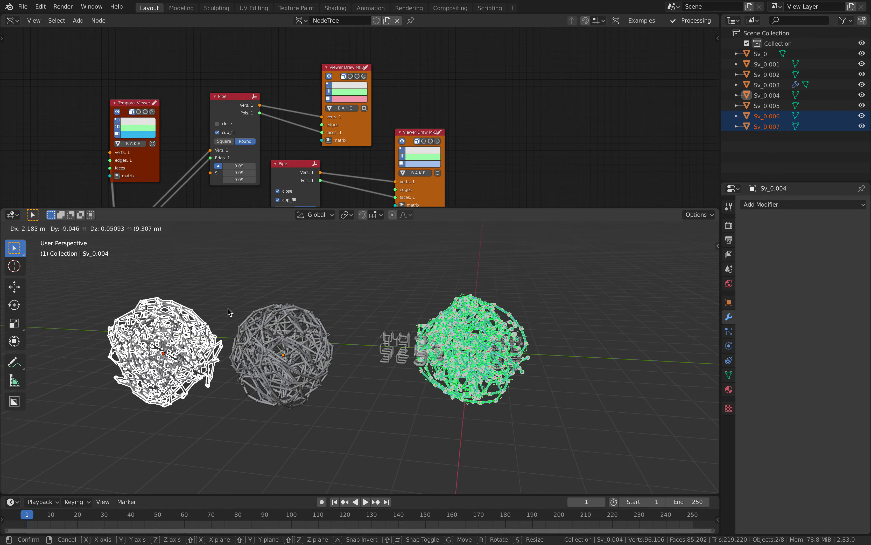
pyautogui.click(230, 312)
pyautogui.keyDown('shift'); pyautogui.moveTo(231, 312); pyautogui.dragTo(472, 328, button='middle'); pyautogui.keyUp('shift')
pyautogui.scroll(6, 490, 344)
pyautogui.hotkey('alt', 'a')
# - Orbit and pan the 3D view to show all three pipe spheres side by side
pyautogui.scroll(-4, 482, 356)
pyautogui.scroll(2, 360, 342)
pyautogui.scroll(3, 406, 355)
pyautogui.moveTo(406, 355); pyautogui.dragTo(447, 296, button='middle')
pyautogui.scroll(-1, 397, 371)
pyautogui.keyDown('shift'); pyautogui.moveTo(397, 371); pyautogui.dragTo(469, 390, button='middle'); pyautogui.keyUp('shift')
pyautogui.scroll(-1, 432, 361)
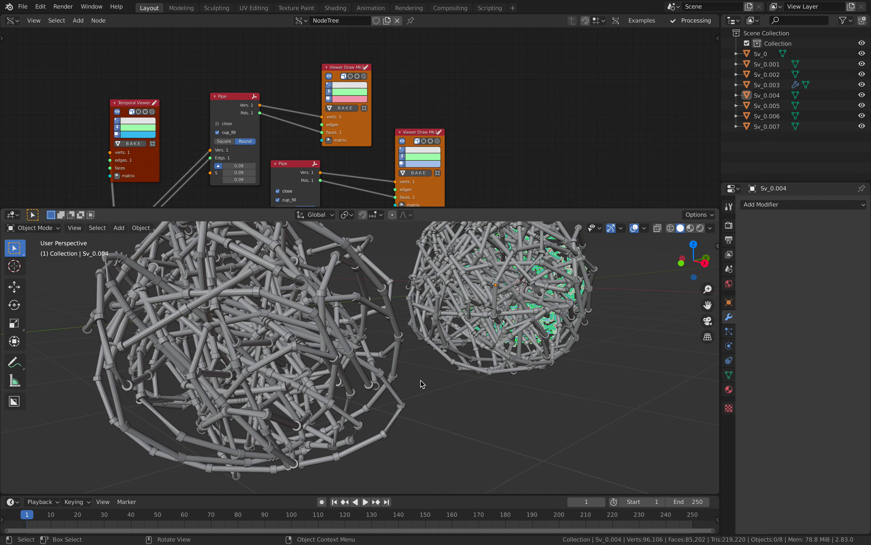
pyautogui.keyDown('shift'); pyautogui.moveTo(299, 387); pyautogui.dragTo(463, 364, button='middle'); pyautogui.keyUp('shift')
pyautogui.scroll(-2, 524, 368)
pyautogui.keyDown('shift'); pyautogui.moveTo(524, 367); pyautogui.dragTo(320, 375, button='middle'); pyautogui.keyUp('shift')
pyautogui.scroll(-2, 407, 362)
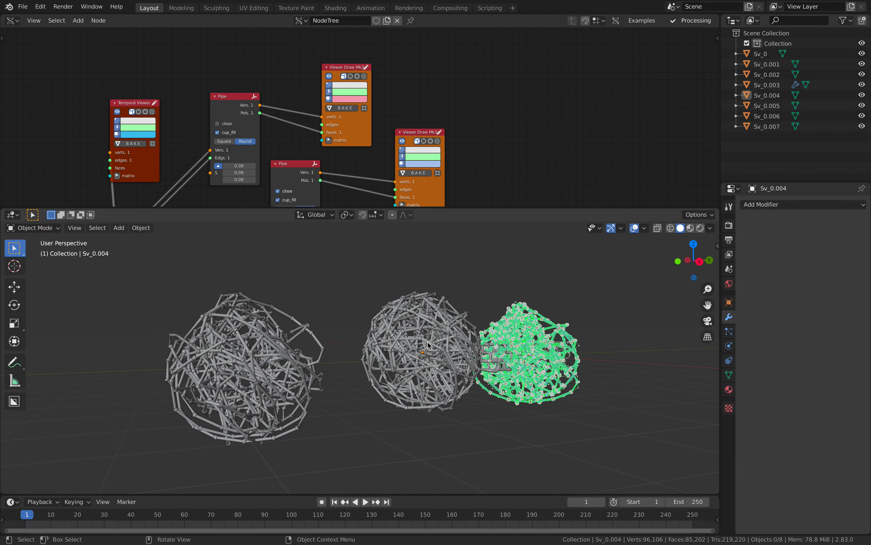
pyautogui.moveTo(496, 343); pyautogui.dragTo(373, 361, button='middle')
pyautogui.moveTo(436, 340); pyautogui.dragTo(384, 335, button='middle')
pyautogui.scroll(2, 418, 349)
pyautogui.scroll(-1, 384, 335)
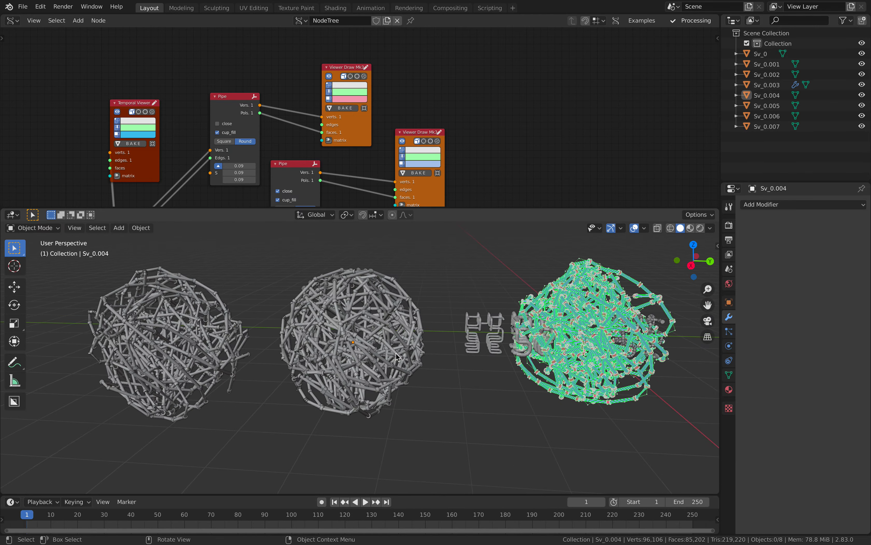
pyautogui.keyDown('shift'); pyautogui.moveTo(506, 332); pyautogui.dragTo(425, 335, button='middle'); pyautogui.keyUp('shift')
pyautogui.scroll(-1, 425, 335)
# - Hide the live previews of both viewer nodes and the Temporal Viewer's wireframe
pyautogui.click(402, 141)
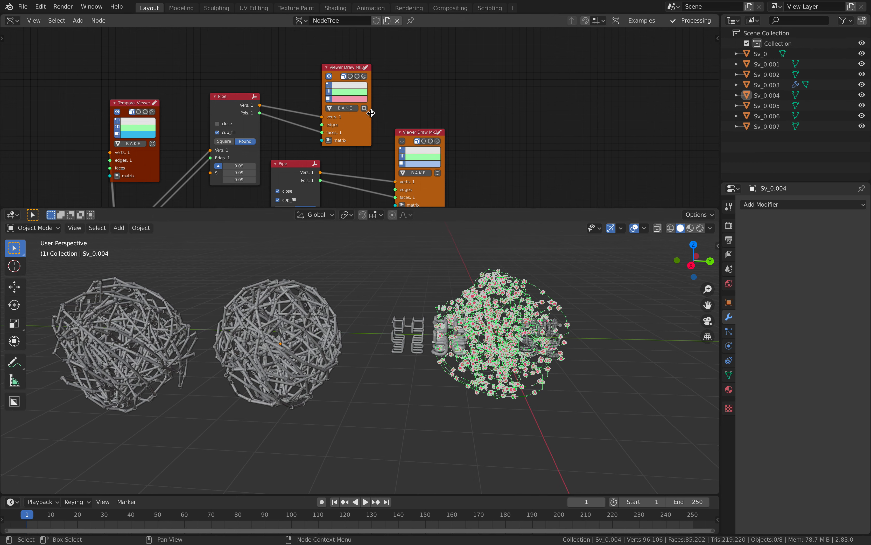
pyautogui.click(329, 76)
pyautogui.moveTo(381, 277); pyautogui.dragTo(385, 283, button='middle')
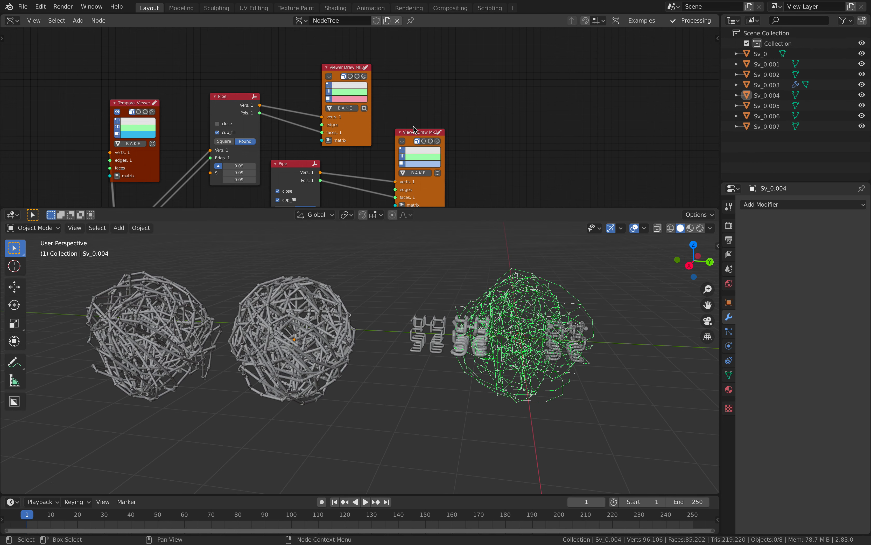
pyautogui.scroll(-4, 414, 127)
pyautogui.moveTo(447, 152); pyautogui.dragTo(415, 84, button='middle')
pyautogui.moveTo(328, 198); pyautogui.dragTo(409, 89, button='middle')
pyautogui.scroll(-2, 376, 129)
pyautogui.moveTo(350, 125)
pyautogui.mouseDown(button='middle')
pyautogui.moveTo(379, 111)
pyautogui.moveTo(414, 205)
pyautogui.mouseUp(button='middle')
pyautogui.moveTo(389, 35); pyautogui.dragTo(397, 95, button='middle')
pyautogui.scroll(2, 362, 97)
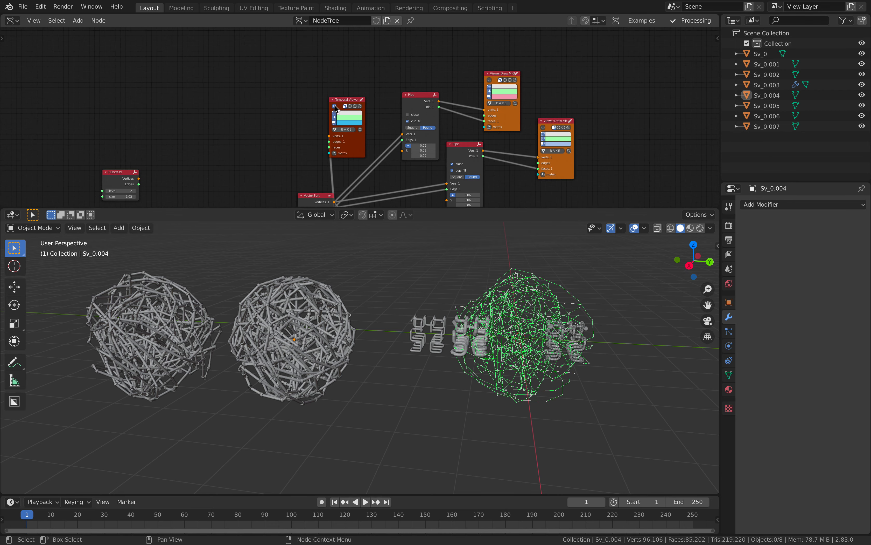
pyautogui.click(335, 106)
pyautogui.moveTo(391, 159); pyautogui.dragTo(451, 111, button='middle')
pyautogui.moveTo(468, 344); pyautogui.dragTo(488, 344, button='middle')
pyautogui.keyDown('shift'); pyautogui.moveTo(364, 333); pyautogui.dragTo(401, 376, button='middle'); pyautogui.keyUp('shift')
pyautogui.scroll(5, 288, 296)
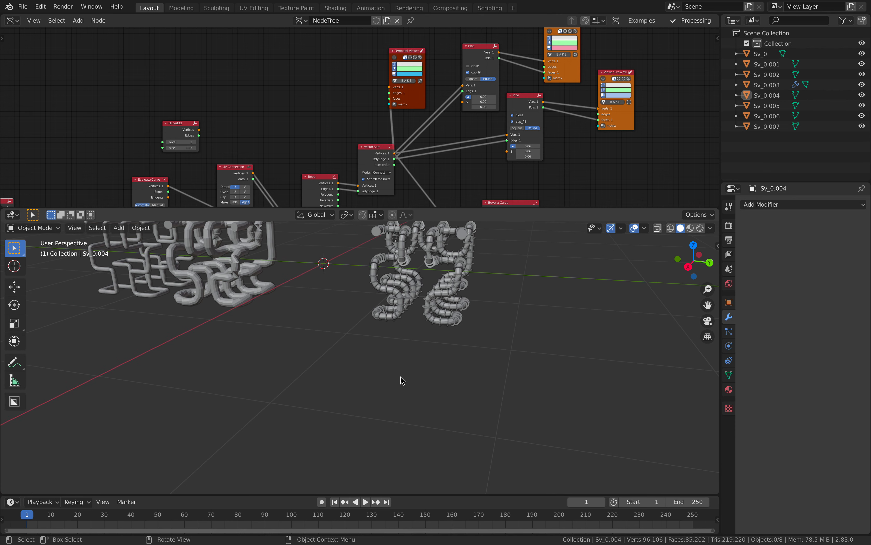